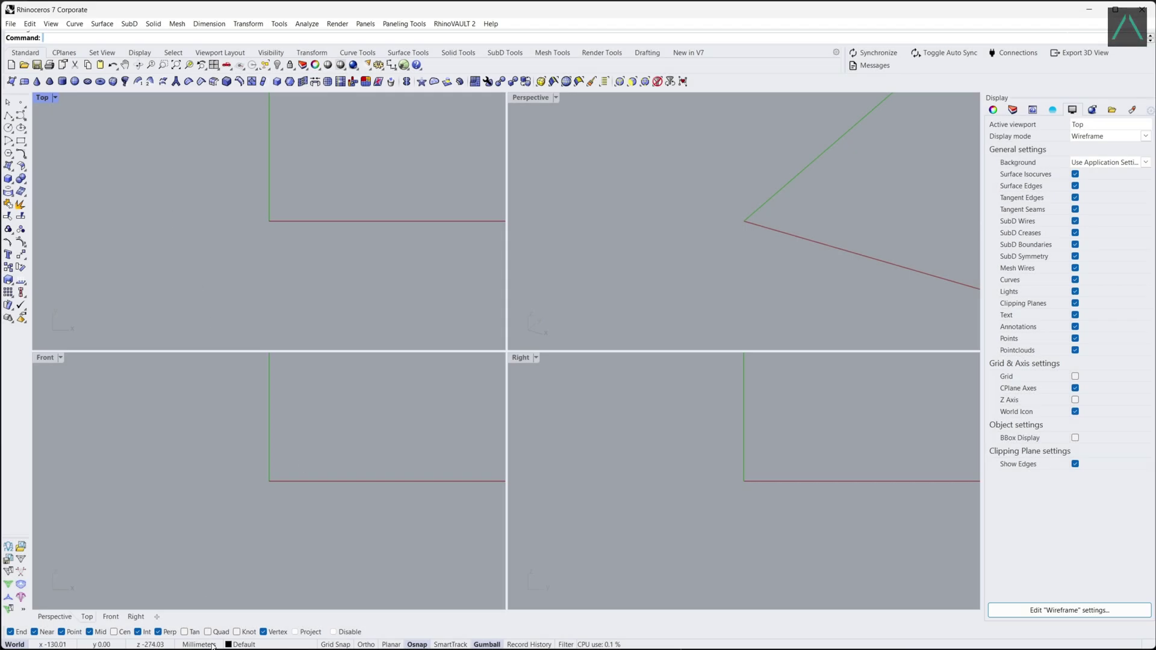
Set the document's model units to meters
{"action": "left_click", "coordinate": [198, 644]}
{"action": "left_click", "coordinate": [849, 207]}
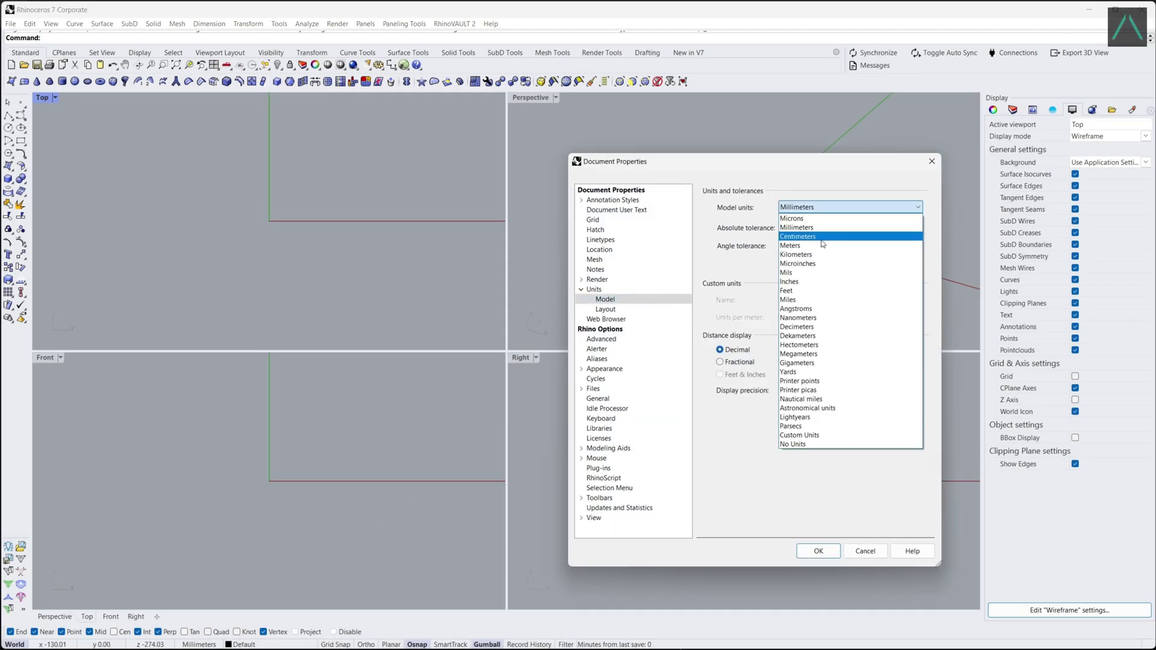
{"action": "left_click", "coordinate": [822, 246]}
{"action": "left_click", "coordinate": [818, 551]}
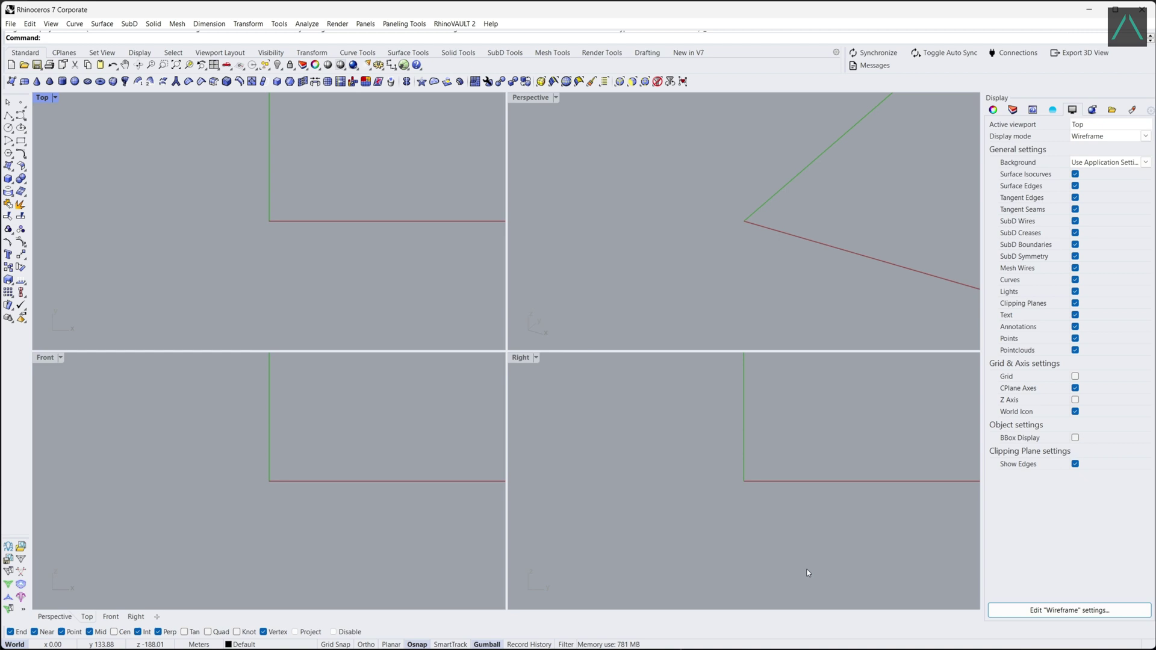
Switch the views to shaded display and draw a 40 by 25 m rectangle in the maximized Top view
{"action": "key", "text": "ctrl+alt+s"}
{"action": "double_click", "coordinate": [47, 100]}
{"action": "right_click_drag", "start_coordinate": [580, 318], "coordinate": [245, 491]}
{"action": "left_click", "coordinate": [20, 140]}
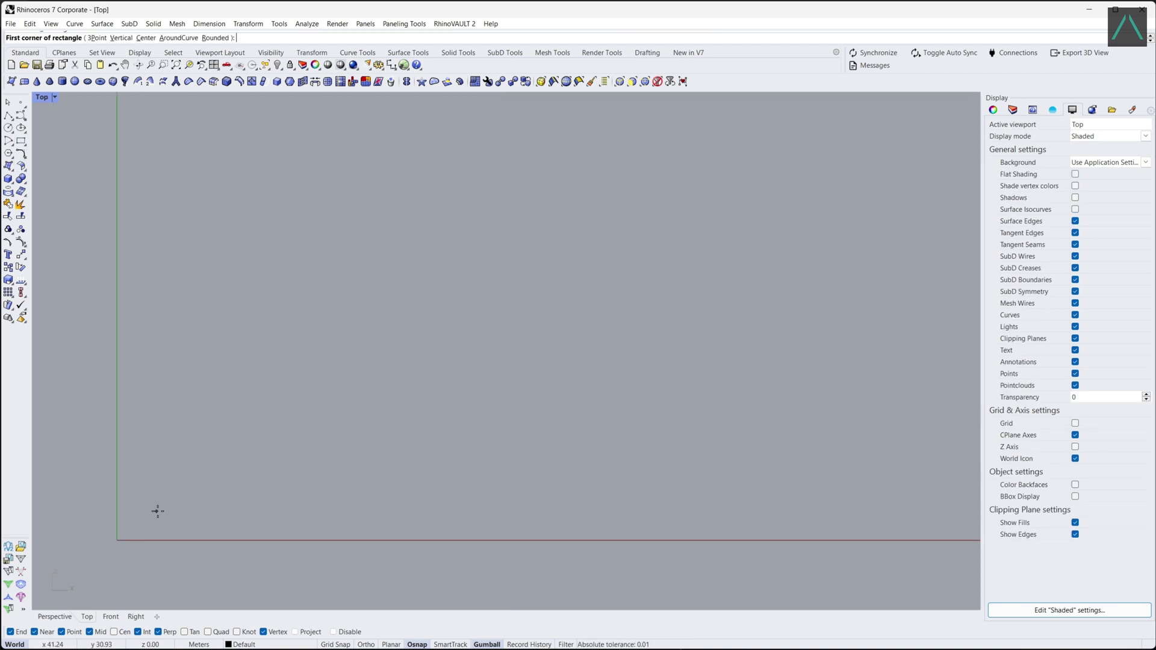
{"action": "left_click", "coordinate": [158, 510]}
{"action": "type", "text": "40"}
{"action": "key", "text": "Return"}
{"action": "type", "text": "25"}
{"action": "key", "text": "Return"}
Draw both diagonals of the rectangle as polylines between its opposite corners
{"action": "key", "text": "ctrl+shift+e"}
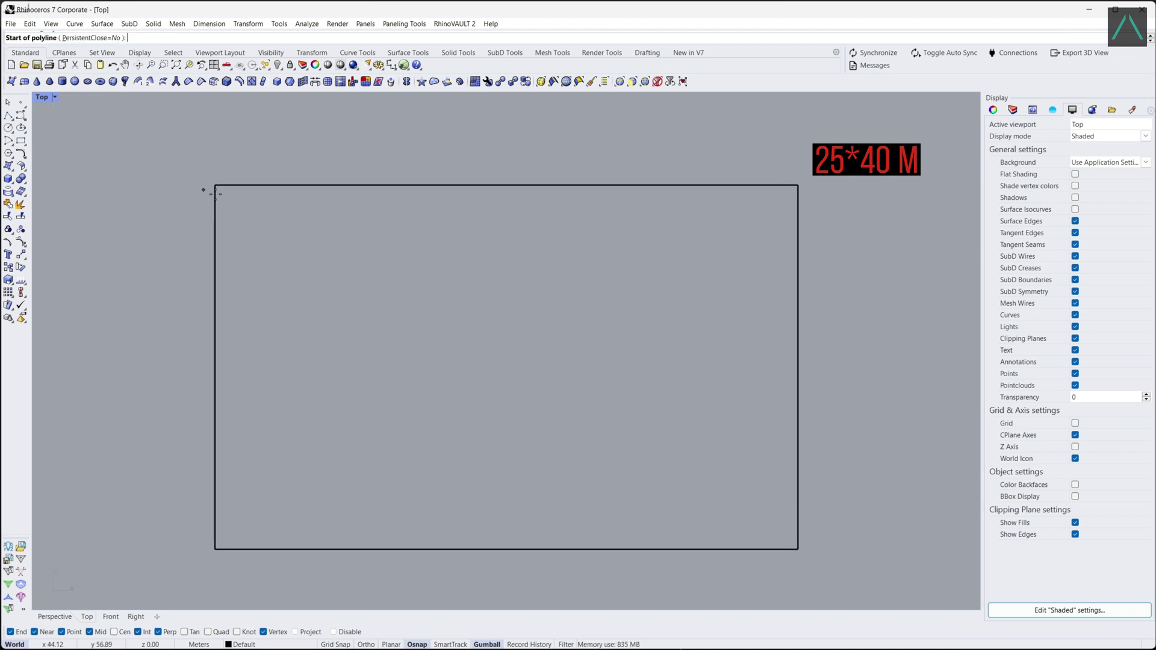
{"action": "left_click", "coordinate": [215, 187]}
{"action": "left_click", "coordinate": [797, 548]}
{"action": "key", "text": "Return"}
{"action": "key", "text": "Return"}
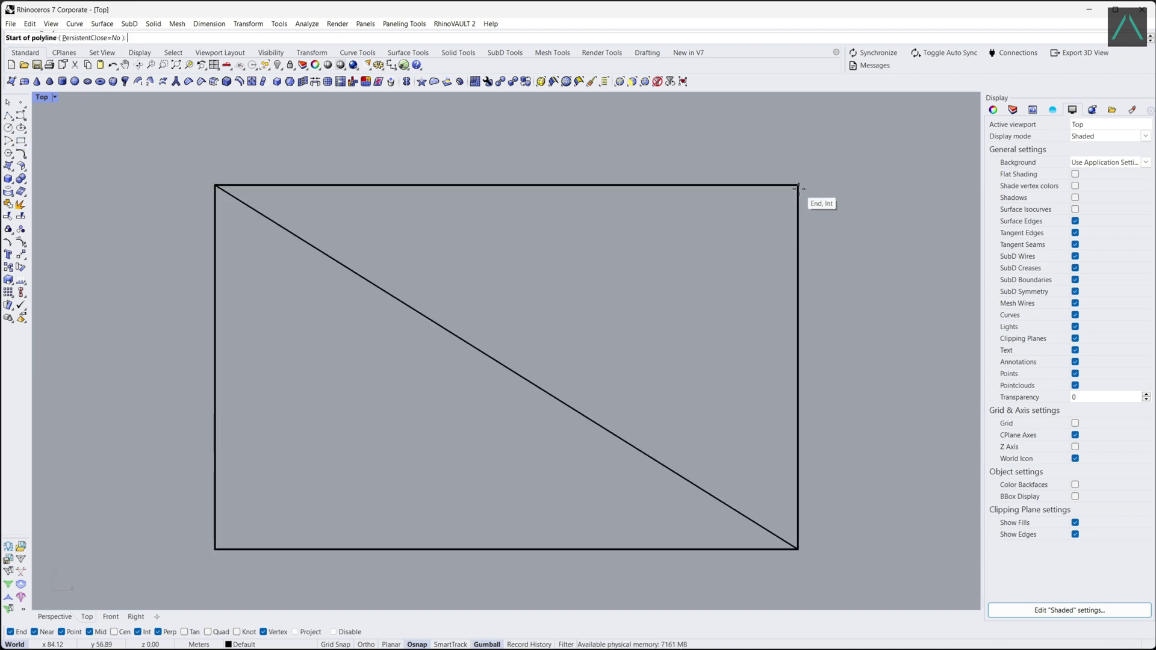
{"action": "left_click", "coordinate": [798, 186]}
{"action": "left_click", "coordinate": [216, 548]}
{"action": "key", "text": "Return"}
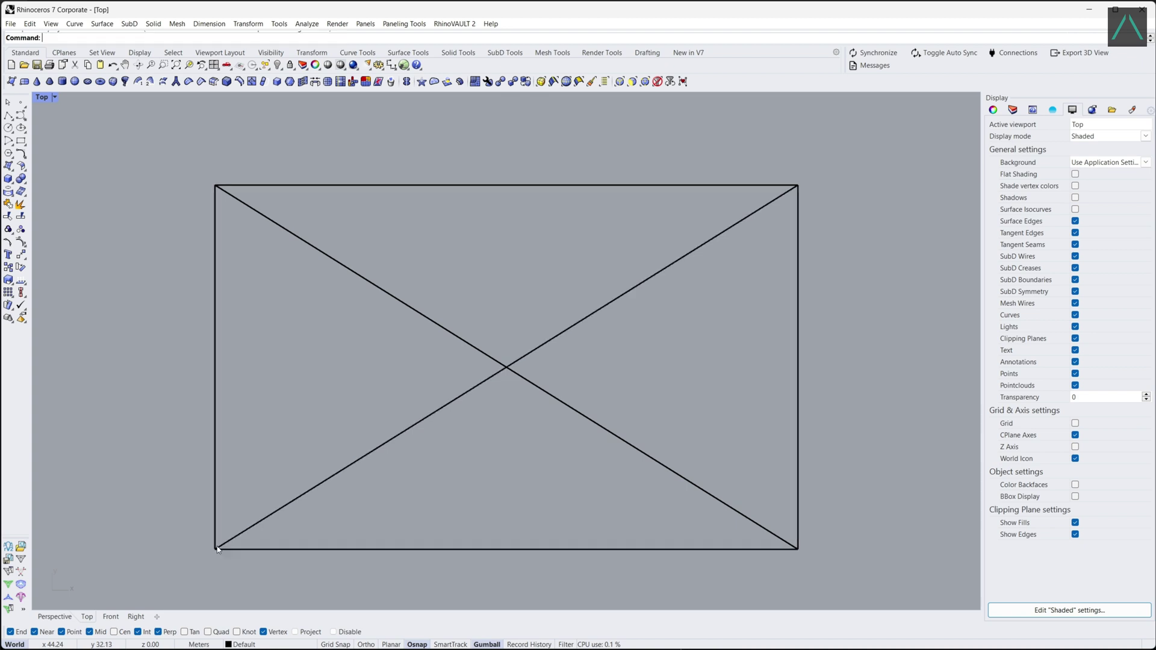
Draw an ellipse from the diagonals' intersection to the rectangle's edge midpoints, and delete the two diagonals
{"action": "left_click", "coordinate": [21, 127]}
{"action": "left_click", "coordinate": [506, 367]}
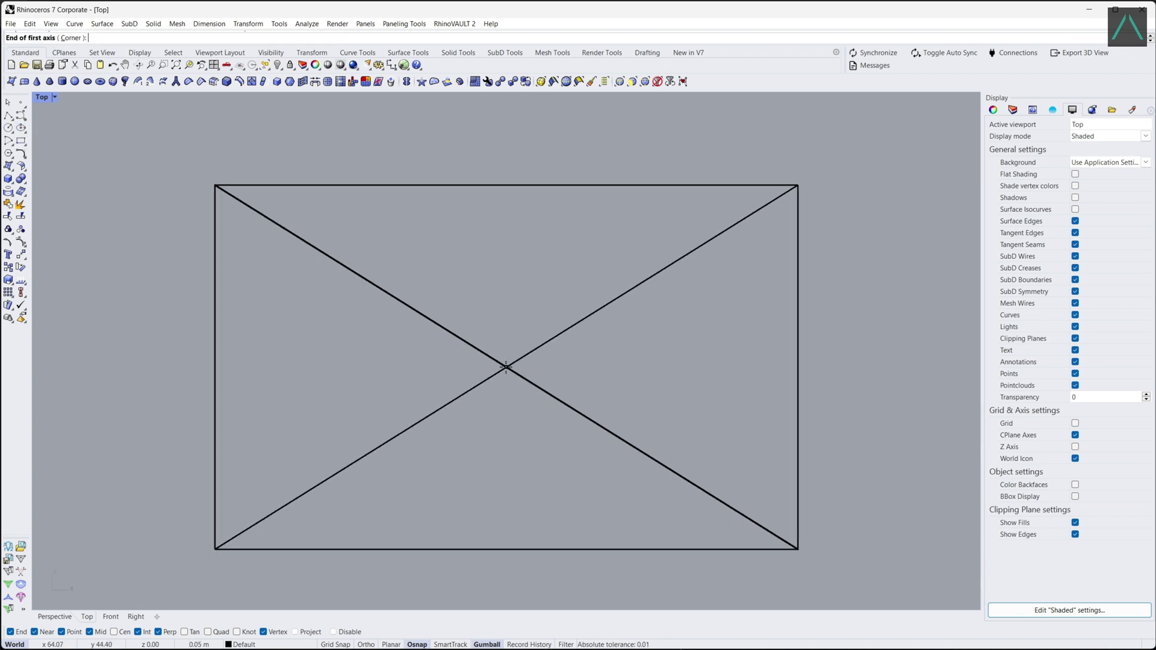
{"action": "left_click", "coordinate": [798, 366]}
{"action": "left_click", "coordinate": [506, 186]}
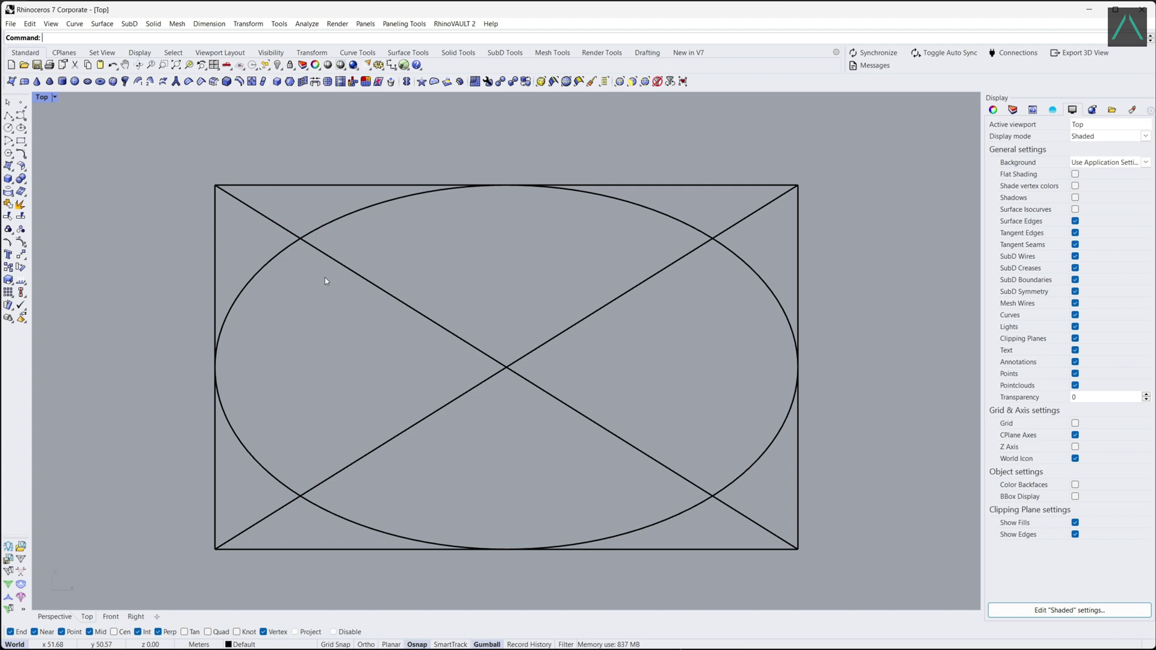
{"action": "left_click_drag", "start_coordinate": [533, 415], "coordinate": [499, 348]}
{"action": "key", "text": "Delete"}
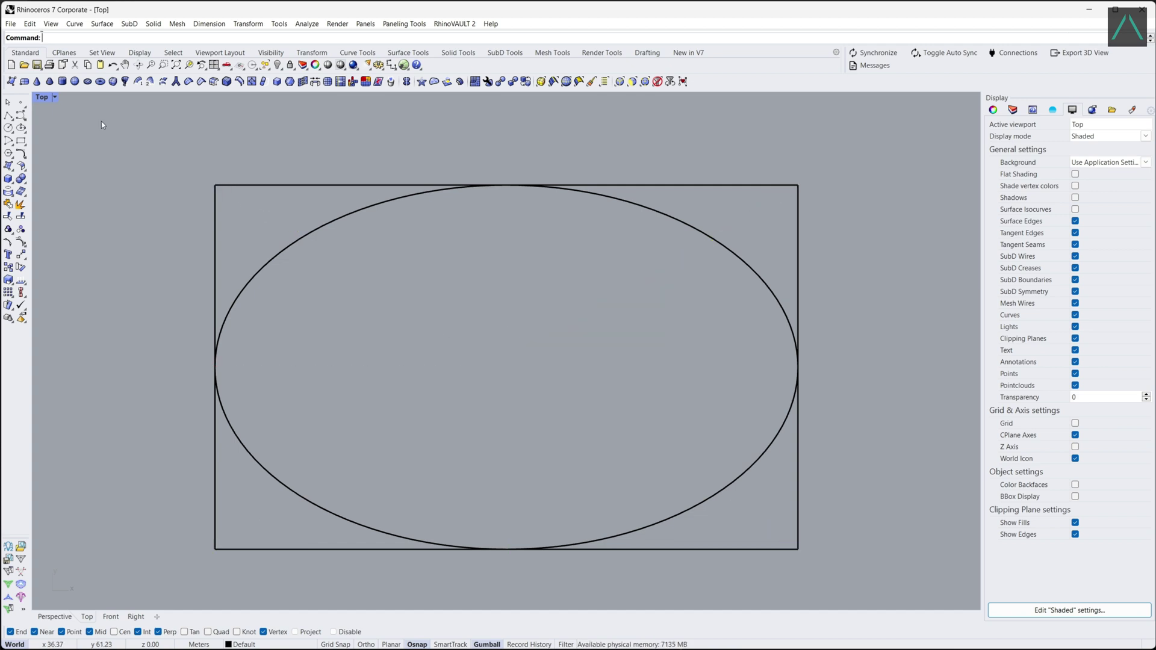
In the Perspective view, copy the ellipse in place and move the copy 6 m up vertically
{"action": "double_click", "coordinate": [47, 97]}
{"action": "double_click", "coordinate": [532, 98]}
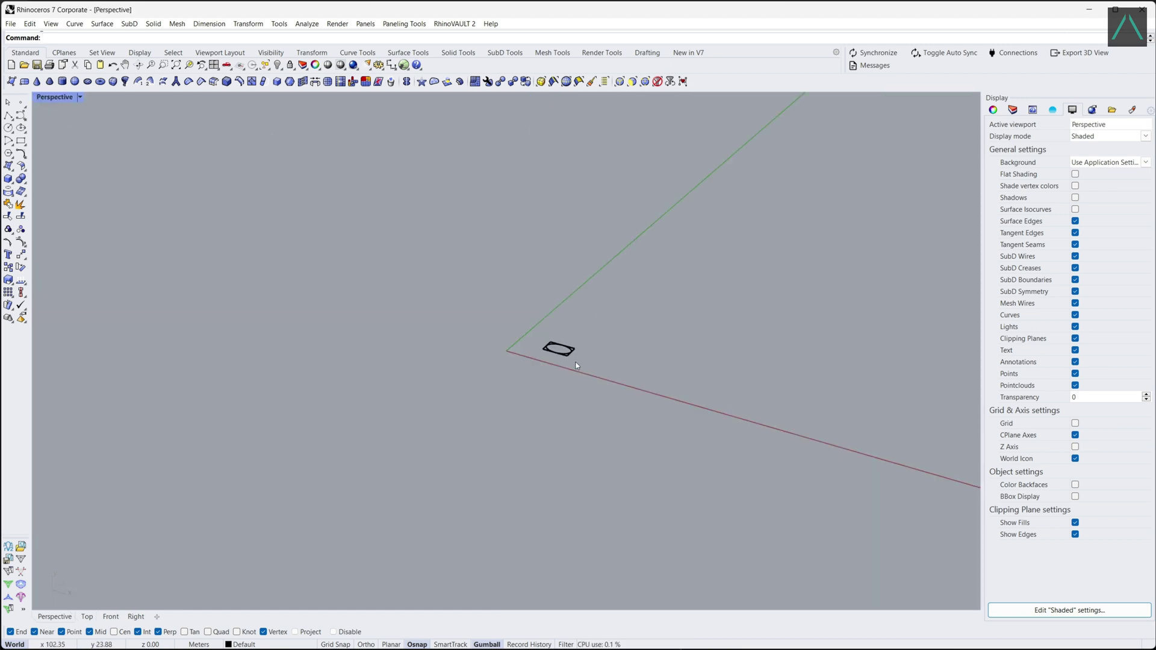
{"action": "scroll", "coordinate": [576, 365], "scroll_direction": "up", "scroll_amount": 10}
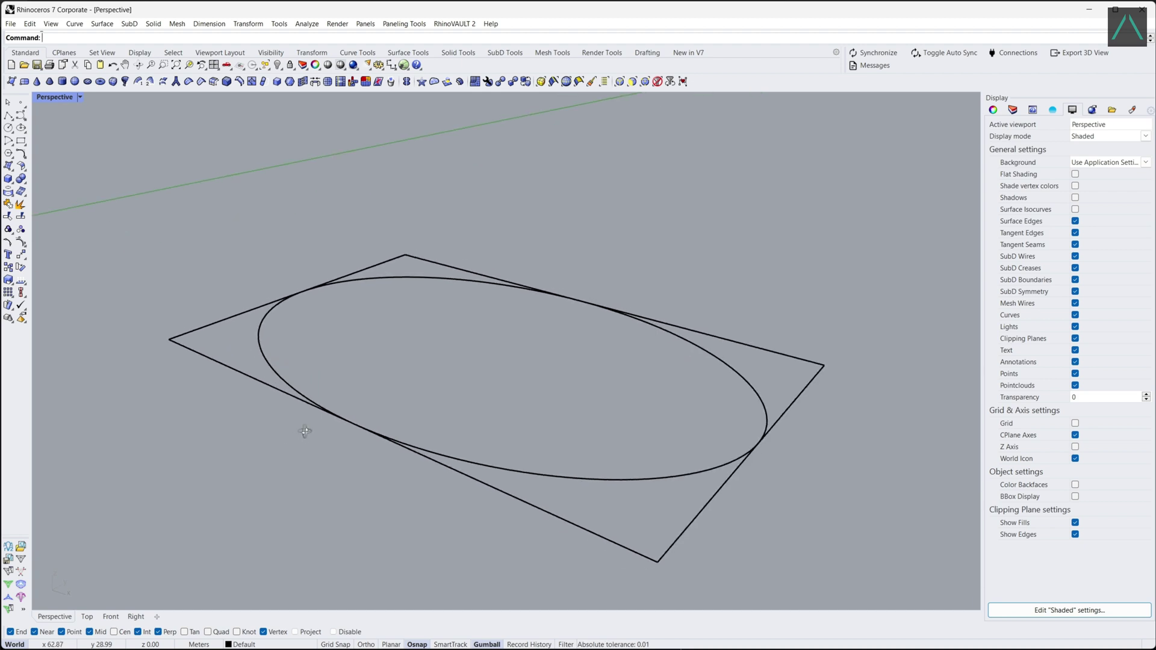
{"action": "left_click", "coordinate": [608, 475]}
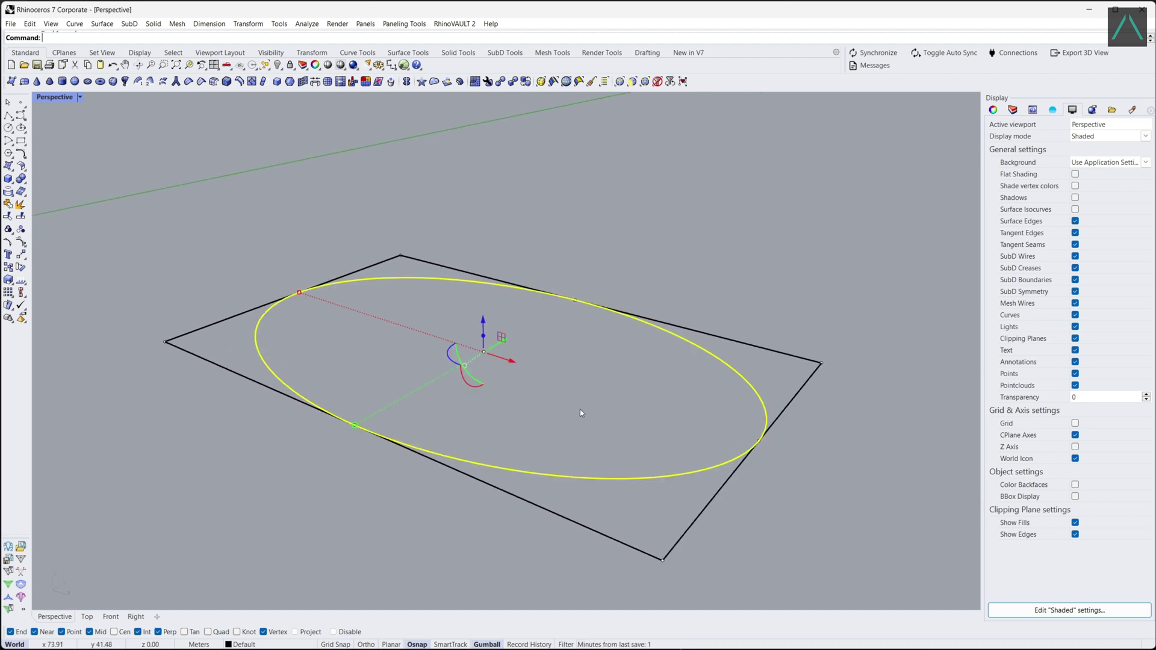
{"action": "key", "text": "ctrl+c"}
{"action": "key", "text": "ctrl+v"}
{"action": "left_click", "coordinate": [482, 321]}
{"action": "type", "text": "6"}
{"action": "key", "text": "Return"}
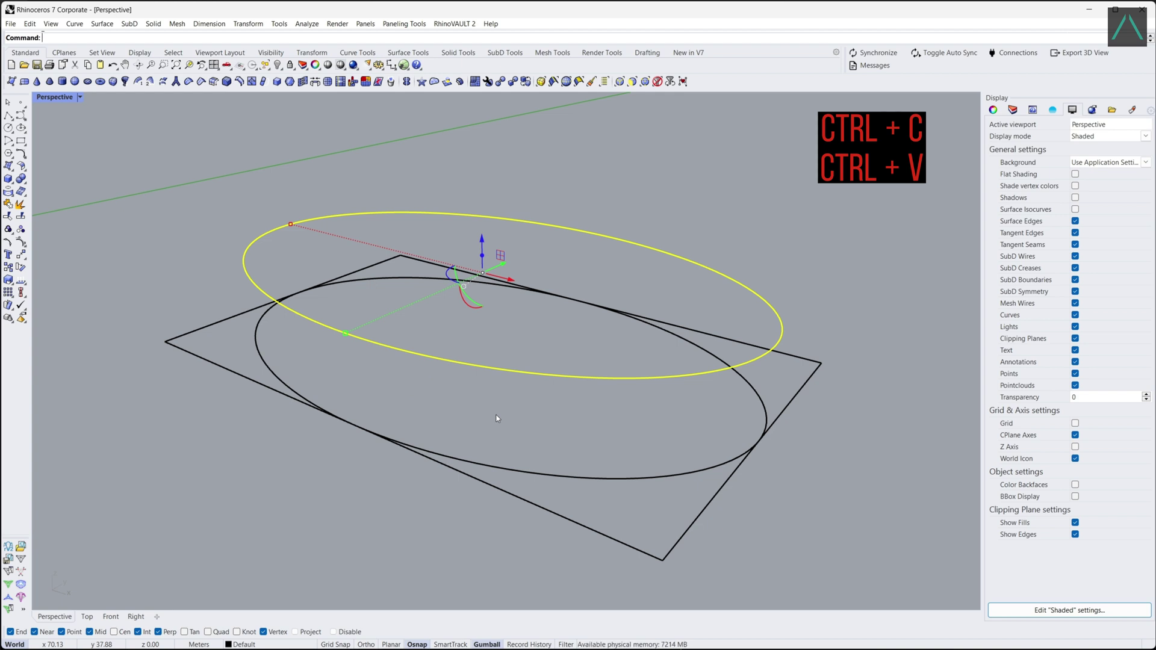
{"action": "key", "text": "Escape"}
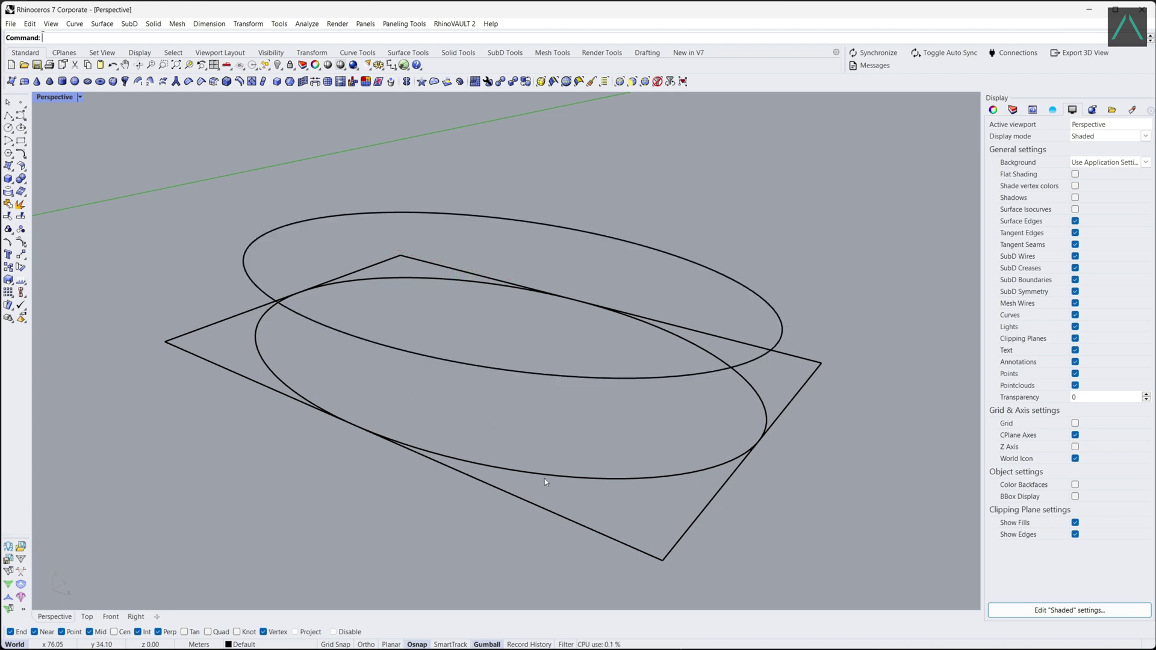
Create a planar surface from the raised ellipse with PlanarSrf
{"action": "left_click", "coordinate": [589, 379]}
{"action": "type", "text": "Planar"}
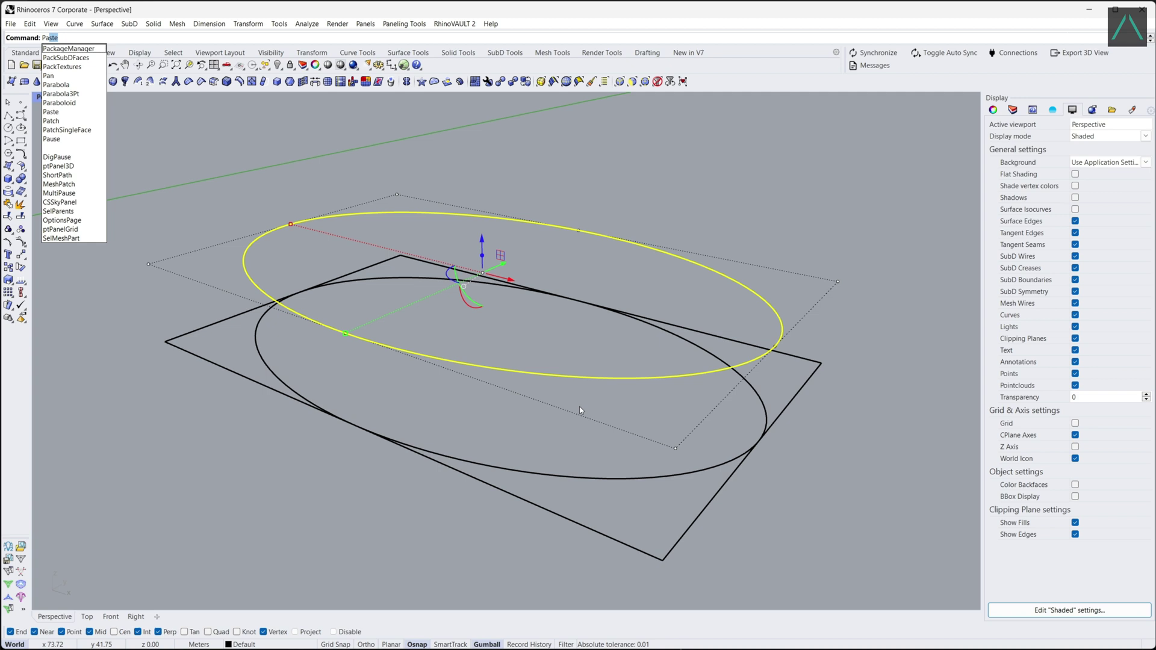
{"action": "type", "text": "Srf"}
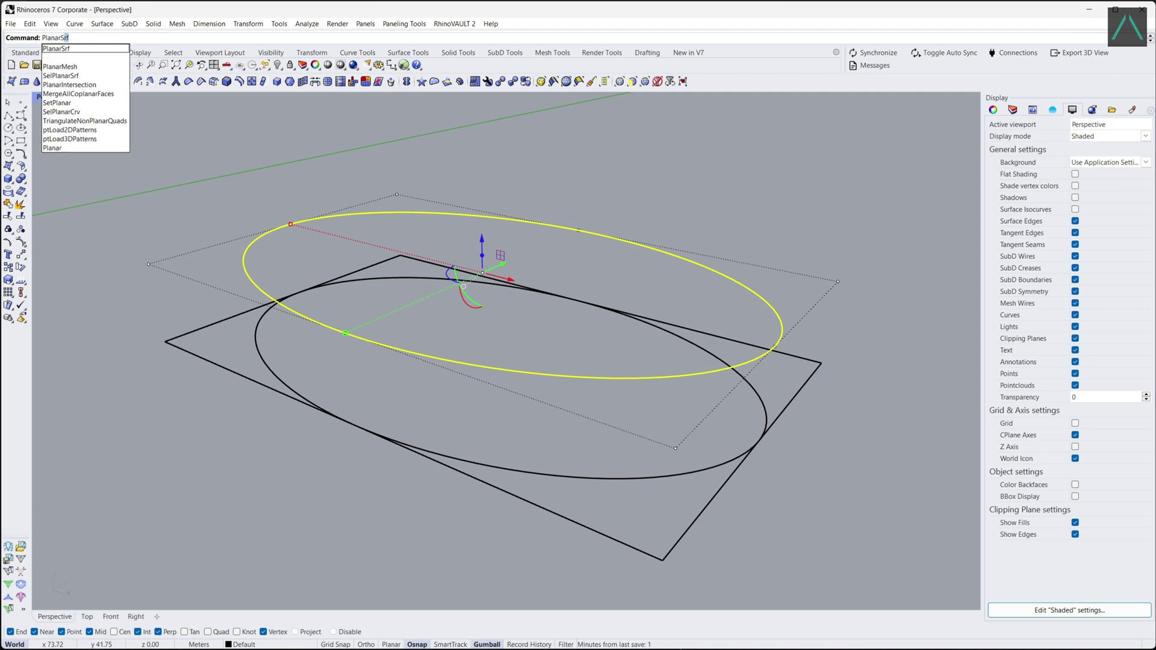
{"action": "left_click", "coordinate": [66, 49]}
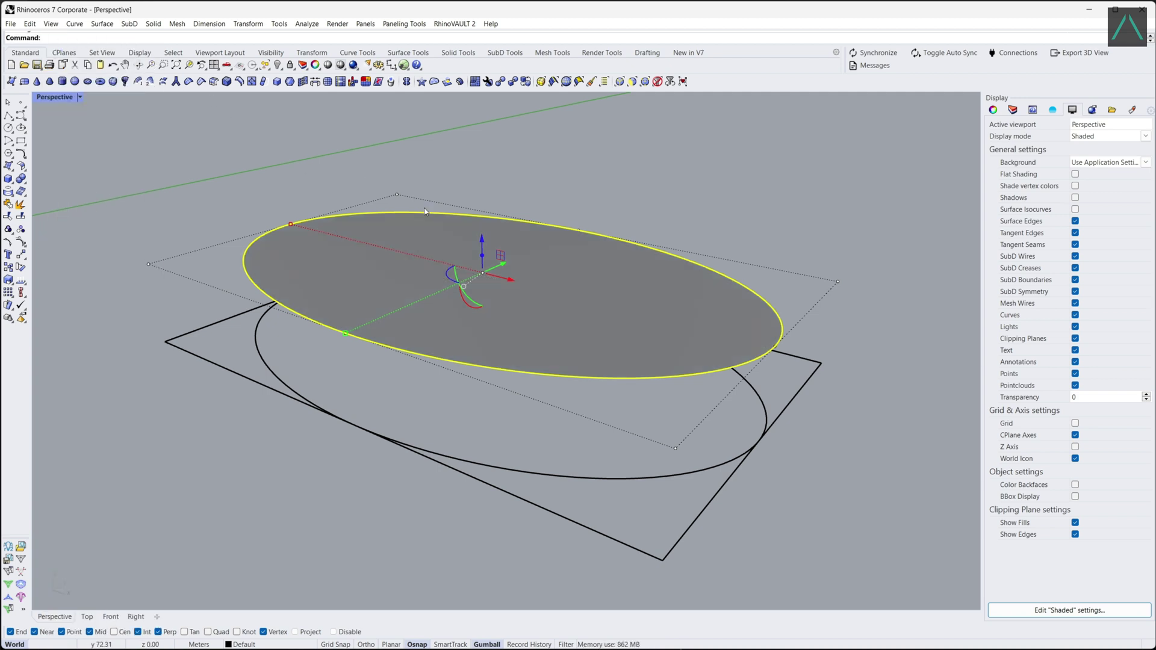
{"action": "left_click", "coordinate": [744, 201]}
{"action": "left_click", "coordinate": [751, 285]}
{"action": "left_click", "coordinate": [778, 307]}
{"action": "key", "text": "Escape"}
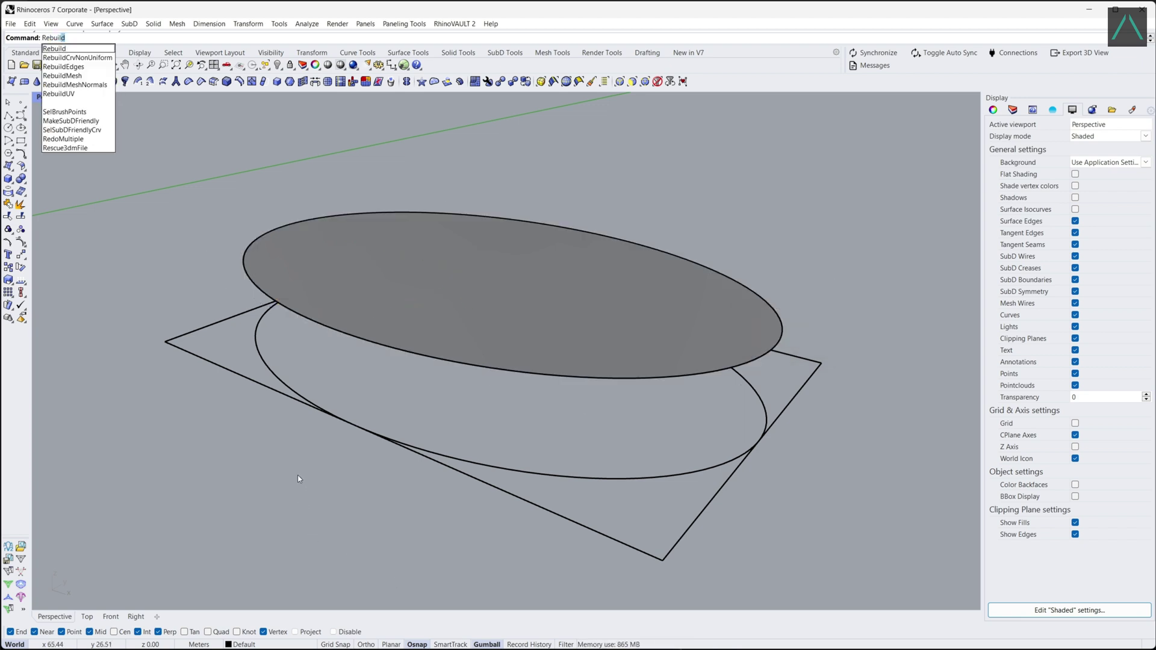
Rebuild the elliptical surface with 6 points and degree 2 in U and V, deleting the input, and show its control points
{"action": "left_click", "coordinate": [68, 49]}
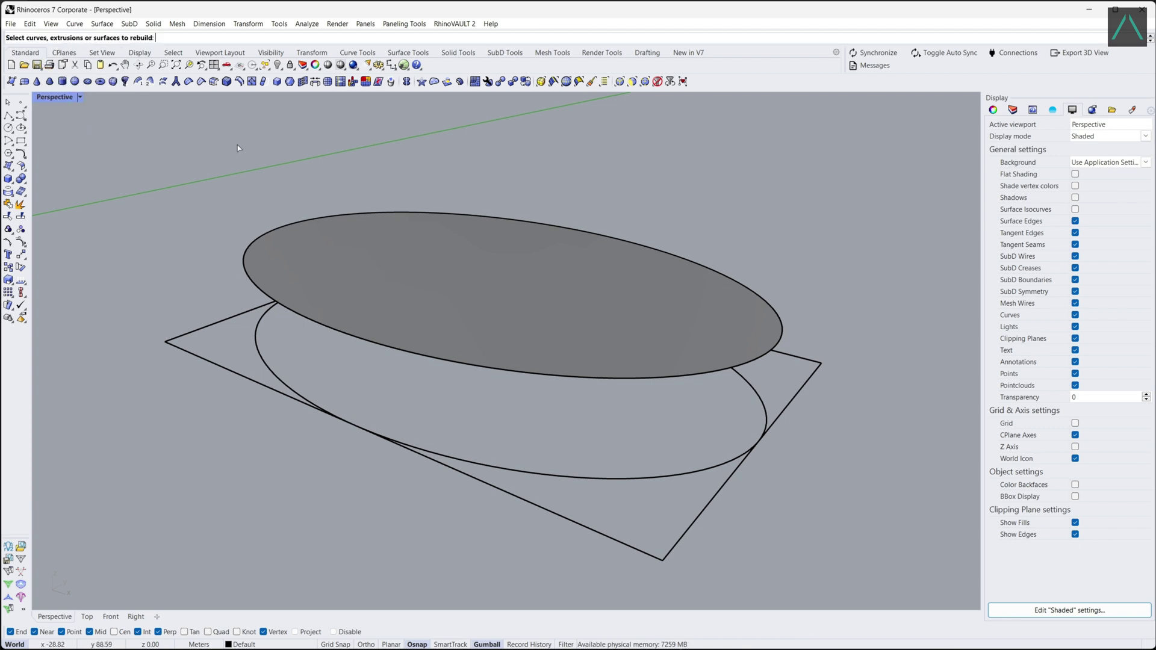
{"action": "left_click", "coordinate": [450, 309]}
{"action": "key", "text": "Return"}
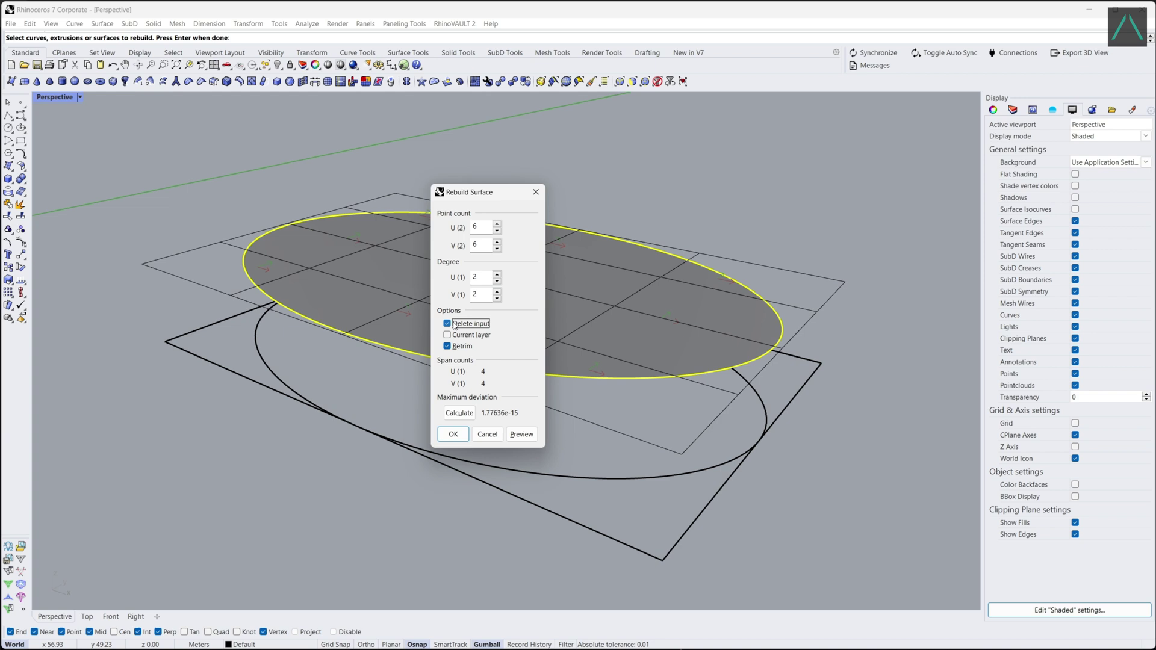
{"action": "left_click", "coordinate": [453, 434]}
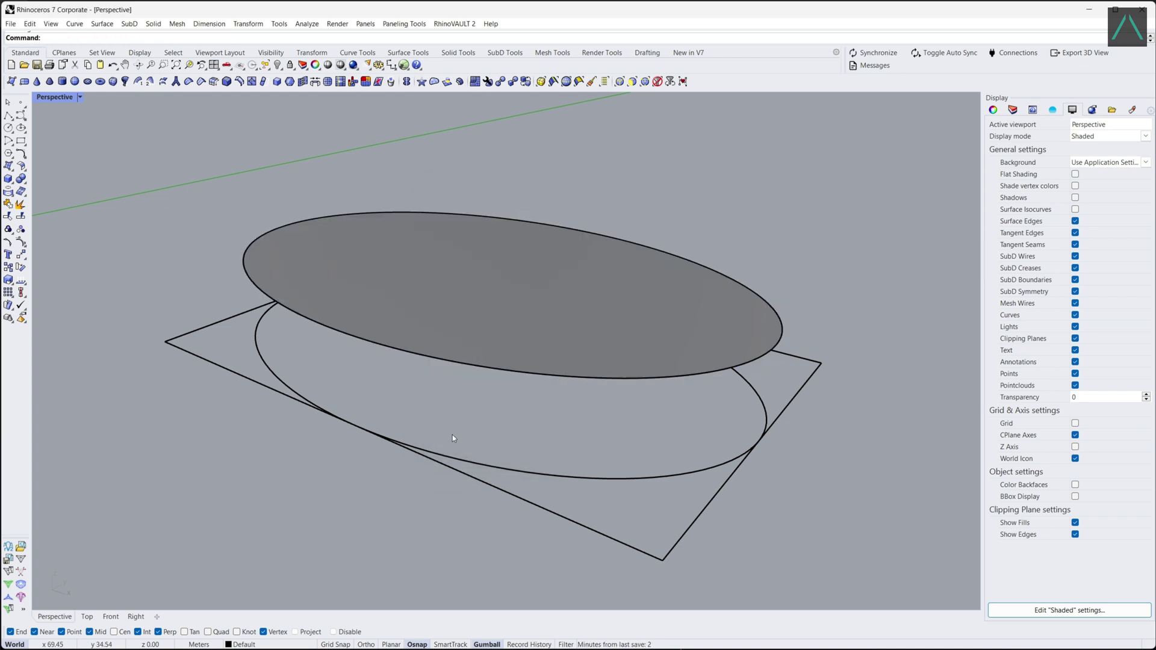
{"action": "left_click", "coordinate": [26, 241]}
{"action": "left_click", "coordinate": [499, 327]}
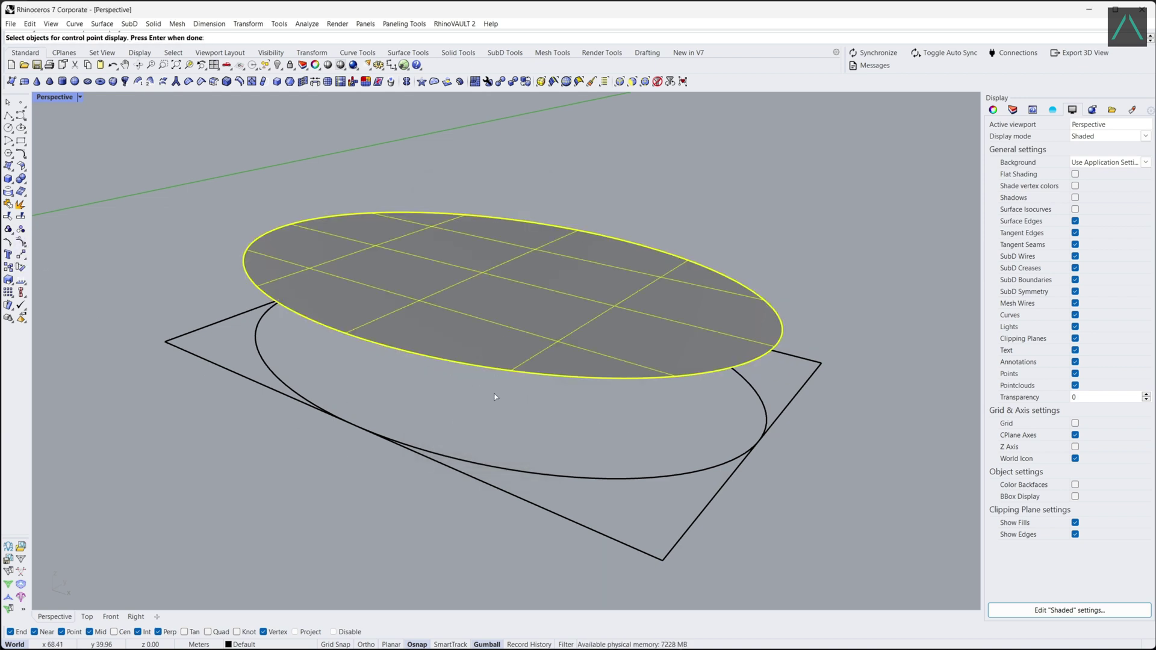
{"action": "key", "text": "Return"}
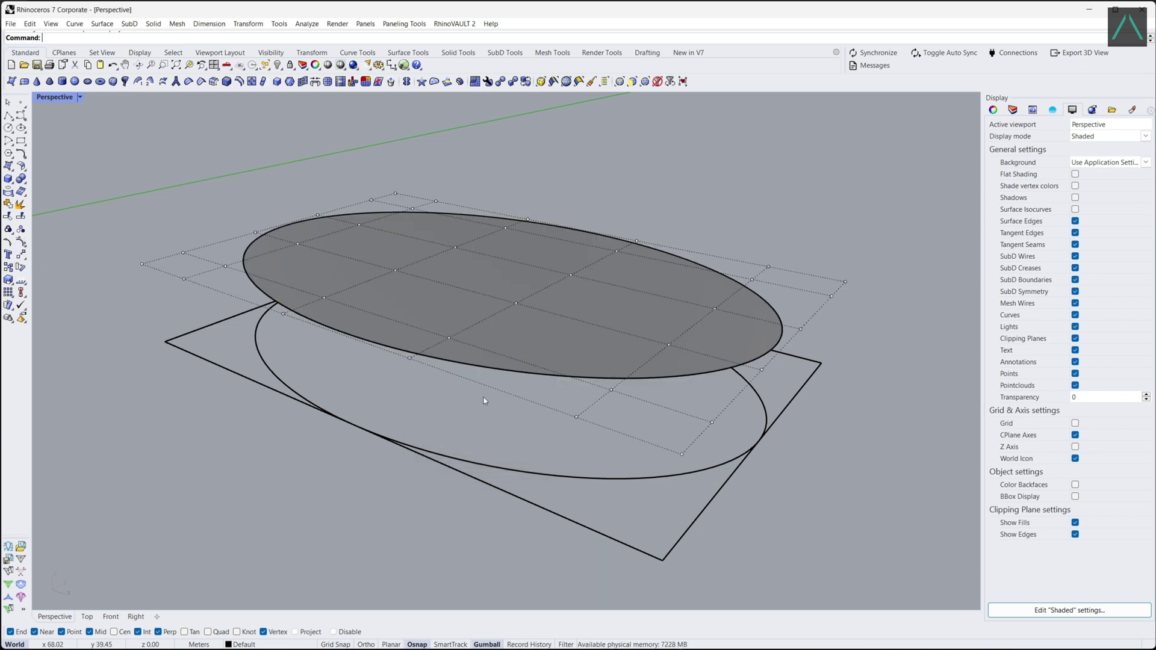
Select the outer ring of control points around the surface in the Top view and raise them vertically in Perspective
{"action": "double_click", "coordinate": [55, 98]}
{"action": "left_click_drag", "start_coordinate": [418, 131], "coordinate": [419, 142]}
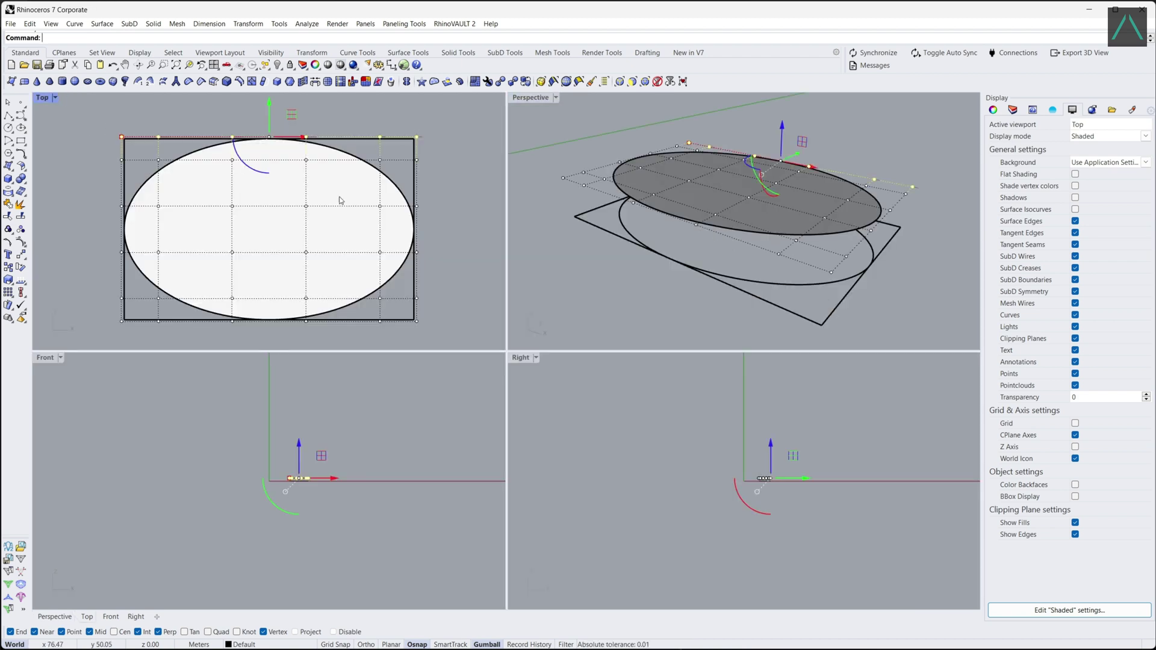
{"action": "left_click_drag", "start_coordinate": [103, 315], "coordinate": [473, 334], "text": "shift"}
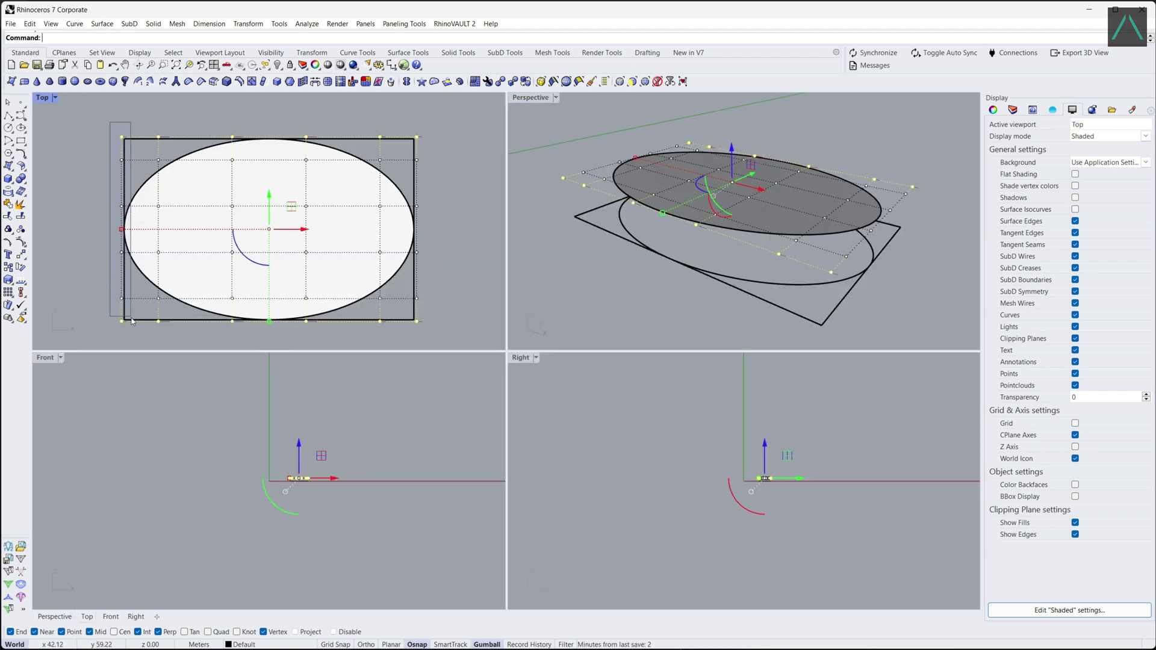
{"action": "left_click_drag", "start_coordinate": [132, 320], "coordinate": [131, 322], "text": "shift"}
{"action": "left_click_drag", "start_coordinate": [431, 299], "coordinate": [431, 301], "text": "shift"}
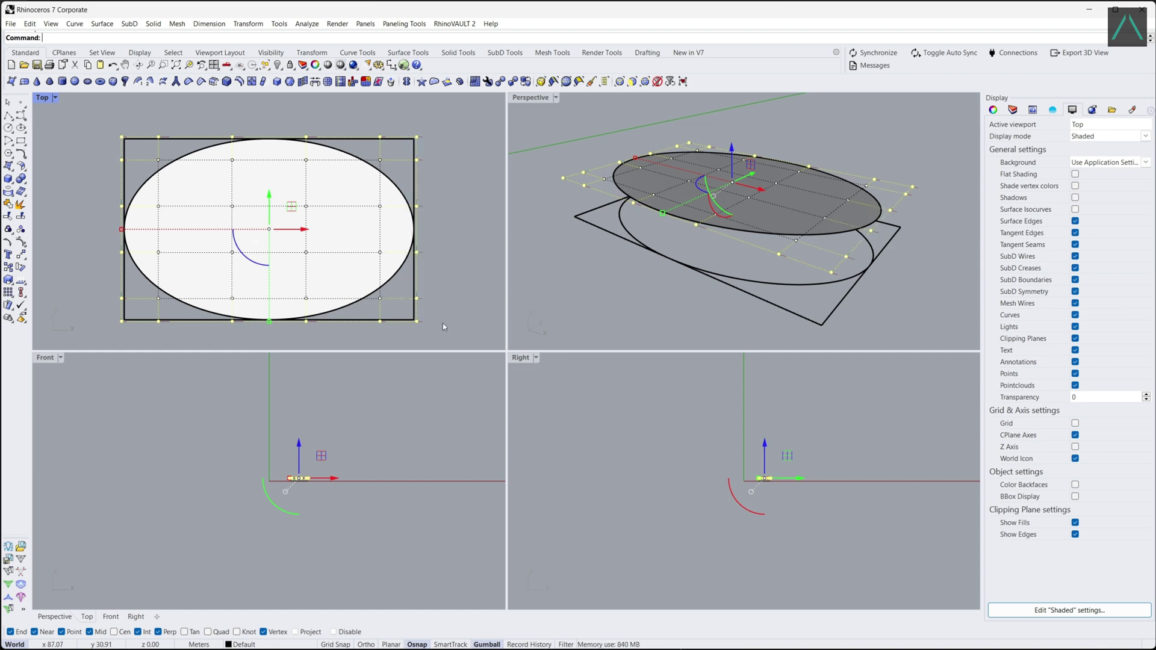
{"action": "double_click", "coordinate": [544, 99]}
{"action": "scroll", "coordinate": [524, 263], "scroll_direction": "up", "scroll_amount": 5}
{"action": "left_click_drag", "start_coordinate": [489, 248], "coordinate": [494, 232]}
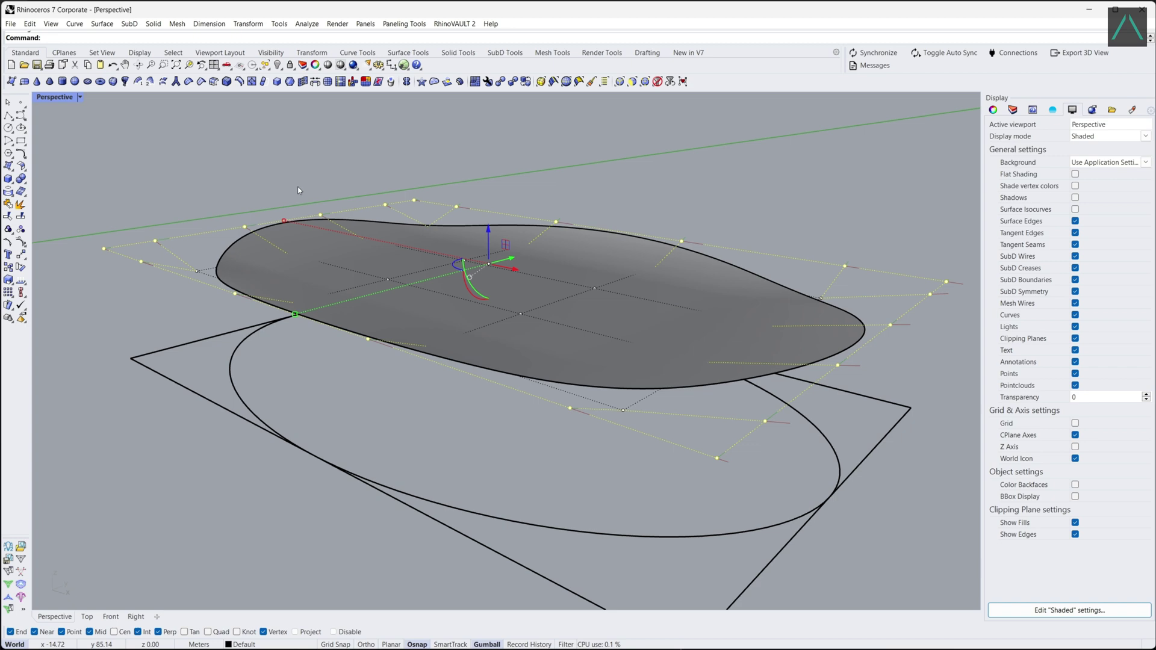
{"action": "key", "text": "Escape"}
Set the Top view to Wireframe, select the surface's four central control points and raise them vertically in Perspective
{"action": "double_click", "coordinate": [61, 98]}
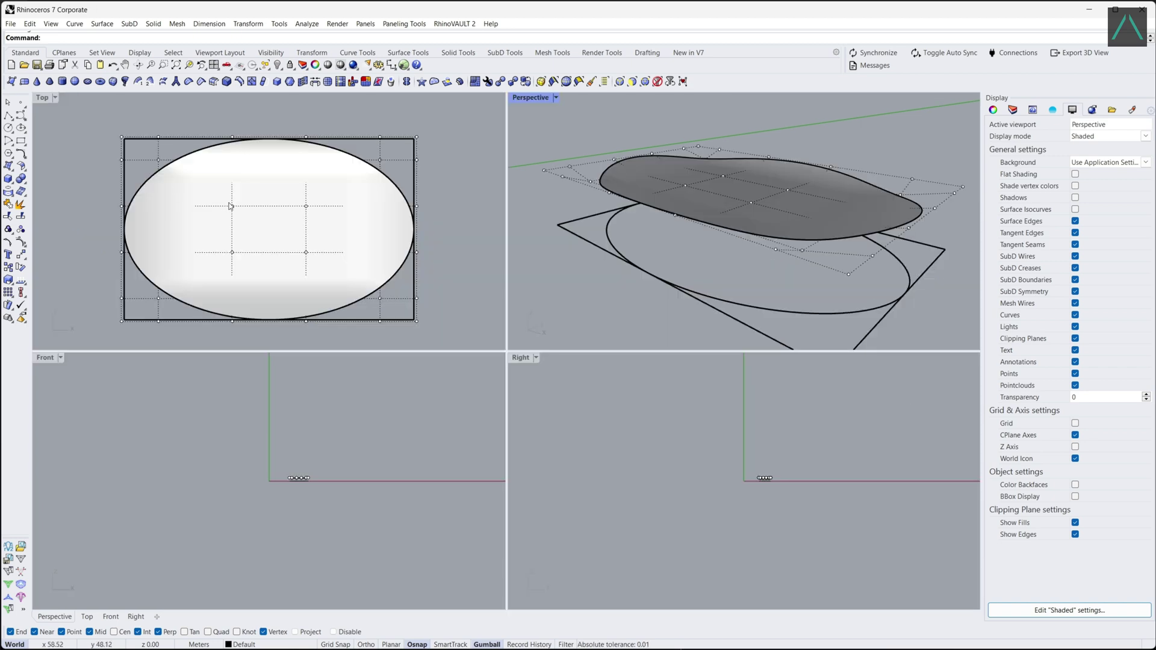
{"action": "left_click", "coordinate": [54, 98]}
{"action": "left_click", "coordinate": [60, 139]}
{"action": "scroll", "coordinate": [219, 198], "scroll_direction": "up", "scroll_amount": 2}
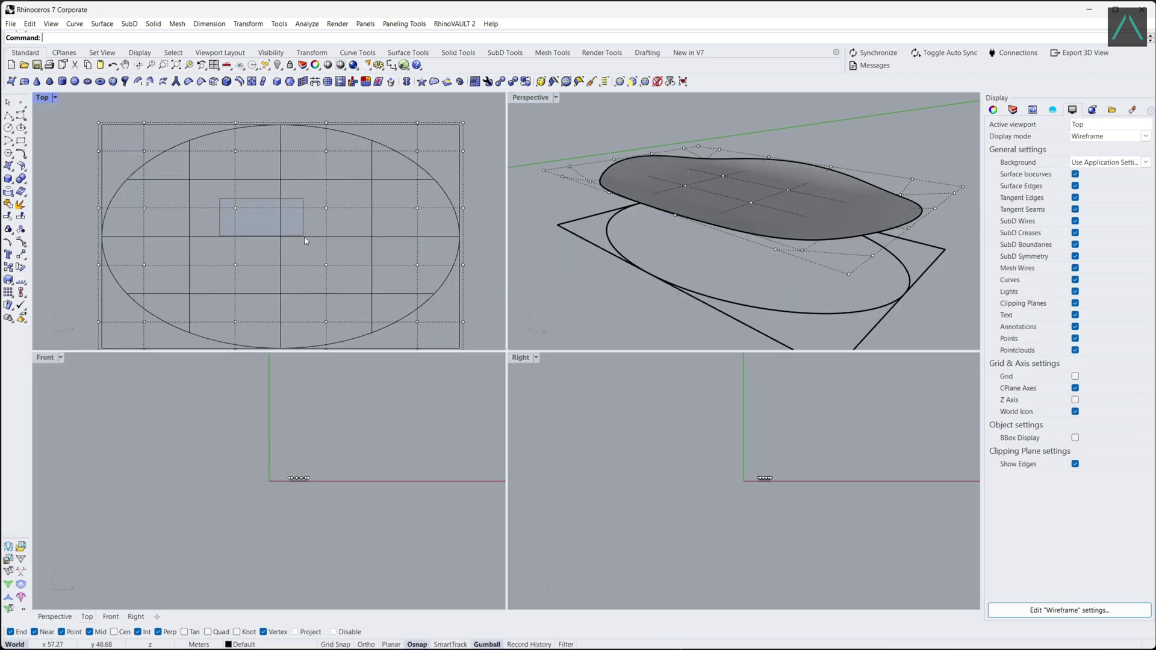
{"action": "left_click_drag", "start_coordinate": [219, 199], "coordinate": [346, 272]}
{"action": "double_click", "coordinate": [539, 98]}
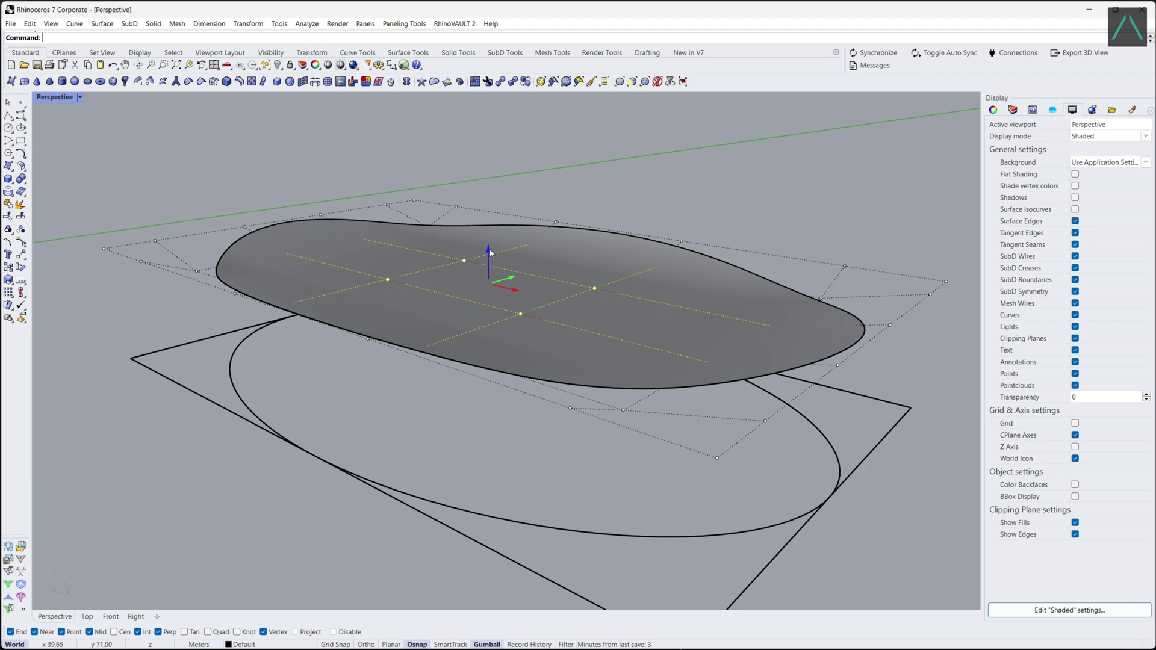
{"action": "left_click_drag", "start_coordinate": [489, 252], "coordinate": [489, 227]}
Adjust the four central control points further to dome the surface, and hide the control points
{"action": "right_click_drag", "start_coordinate": [530, 241], "coordinate": [474, 216]}
{"action": "left_click_drag", "start_coordinate": [549, 245], "coordinate": [549, 238]}
{"action": "right_click_drag", "start_coordinate": [545, 240], "coordinate": [529, 271]}
{"action": "left_click_drag", "start_coordinate": [508, 252], "coordinate": [538, 239]}
{"action": "right_click_drag", "start_coordinate": [557, 244], "coordinate": [582, 181]}
{"action": "left_click_drag", "start_coordinate": [577, 237], "coordinate": [575, 231]}
{"action": "key", "text": "Escape"}
{"action": "right_click_drag", "start_coordinate": [572, 172], "coordinate": [624, 245]}
{"action": "scroll", "coordinate": [624, 245], "scroll_direction": "down", "scroll_amount": 3}
{"action": "key", "text": "Escape"}
{"action": "scroll", "coordinate": [632, 302], "scroll_direction": "down", "scroll_amount": 2}
{"action": "scroll", "coordinate": [633, 301], "scroll_direction": "up", "scroll_amount": 3}
{"action": "right_click_drag", "start_coordinate": [632, 301], "coordinate": [456, 308]}
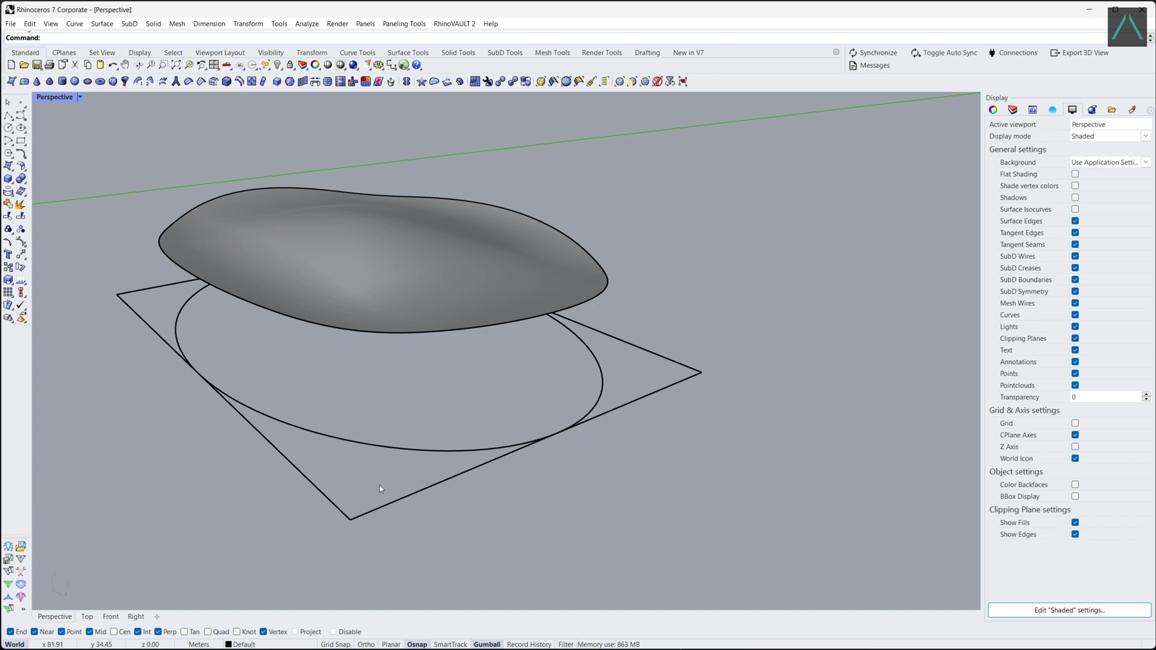
Create a planar surface from the base rectangle
{"action": "left_click", "coordinate": [388, 507]}
{"action": "type", "text": "P"}
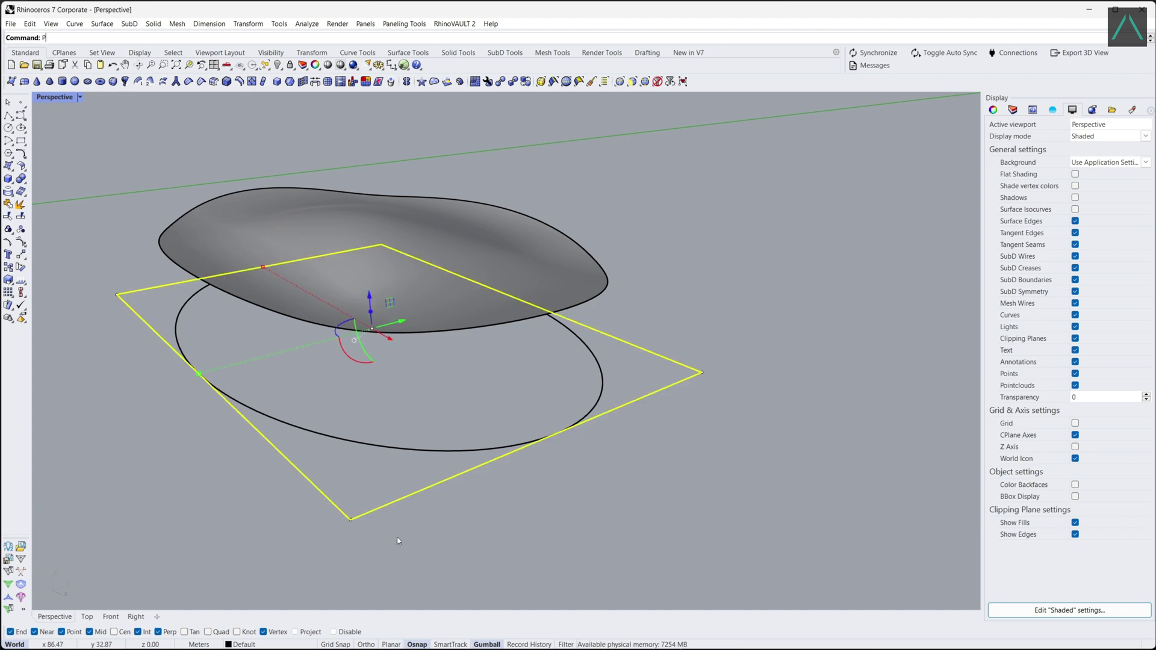
{"action": "type", "text": "lana"}
{"action": "key", "text": "Return"}
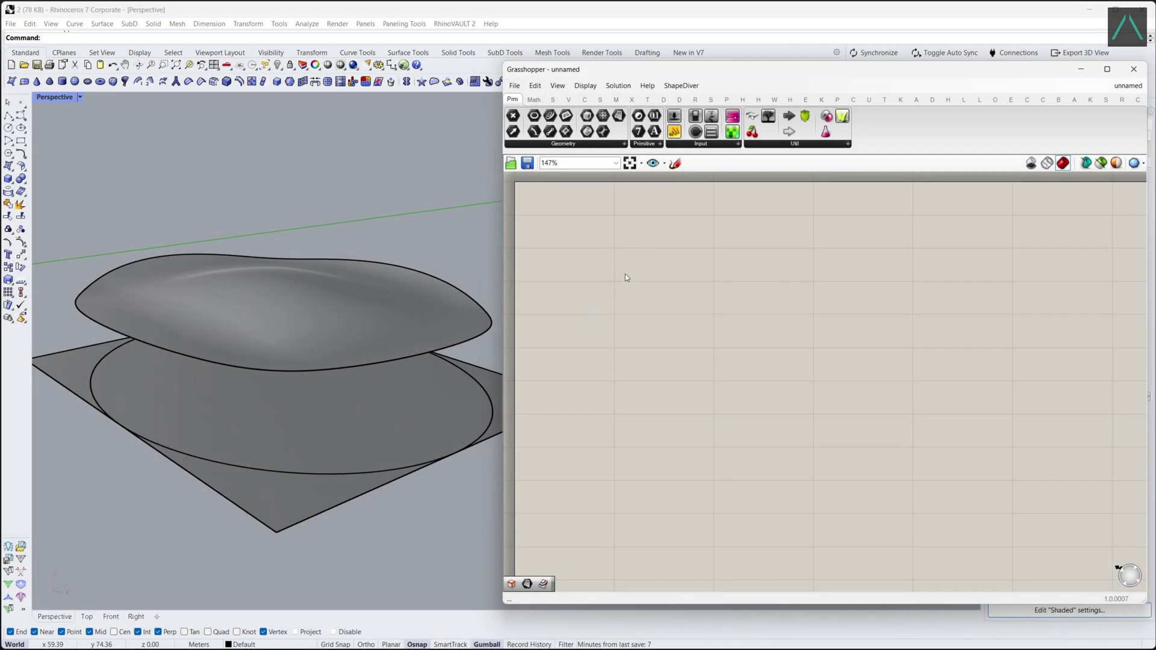
Add a Surface parameter to the Grasshopper canvas and place it near the canvas's upper edge
{"action": "double_click", "coordinate": [625, 274]}
{"action": "type", "text": "surface"}
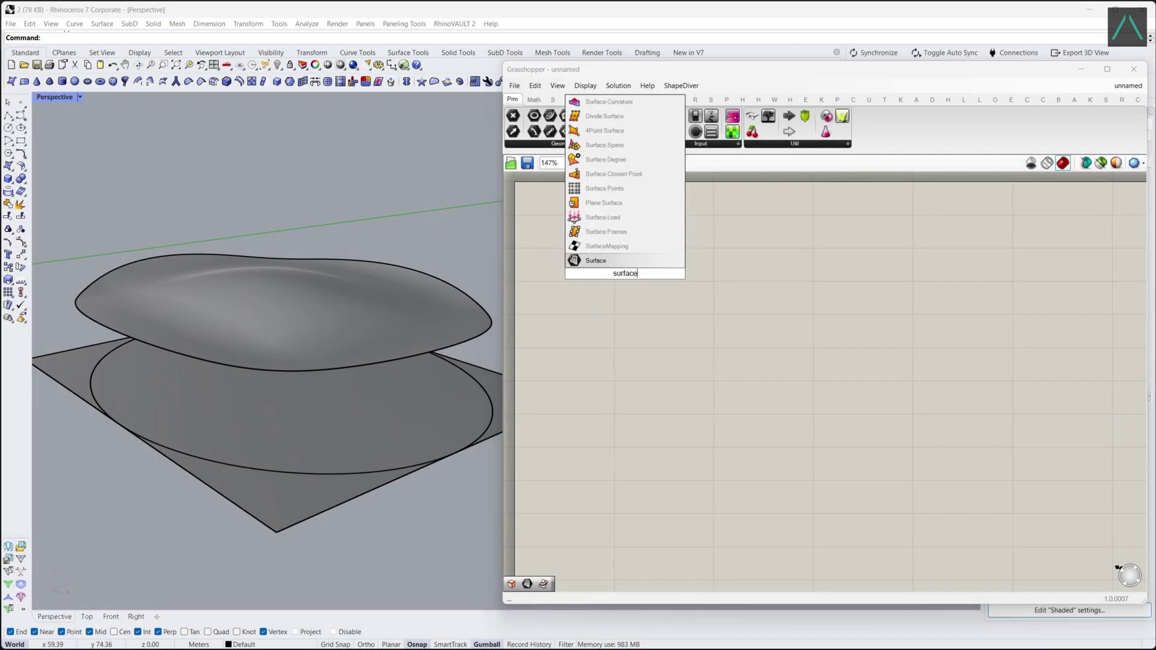
{"action": "key", "text": "Return"}
{"action": "left_click_drag", "start_coordinate": [626, 274], "coordinate": [599, 306]}
Reference the domed roof surface in the Surface parameter and hide the original surface in Rhino
{"action": "right_click", "coordinate": [598, 305]}
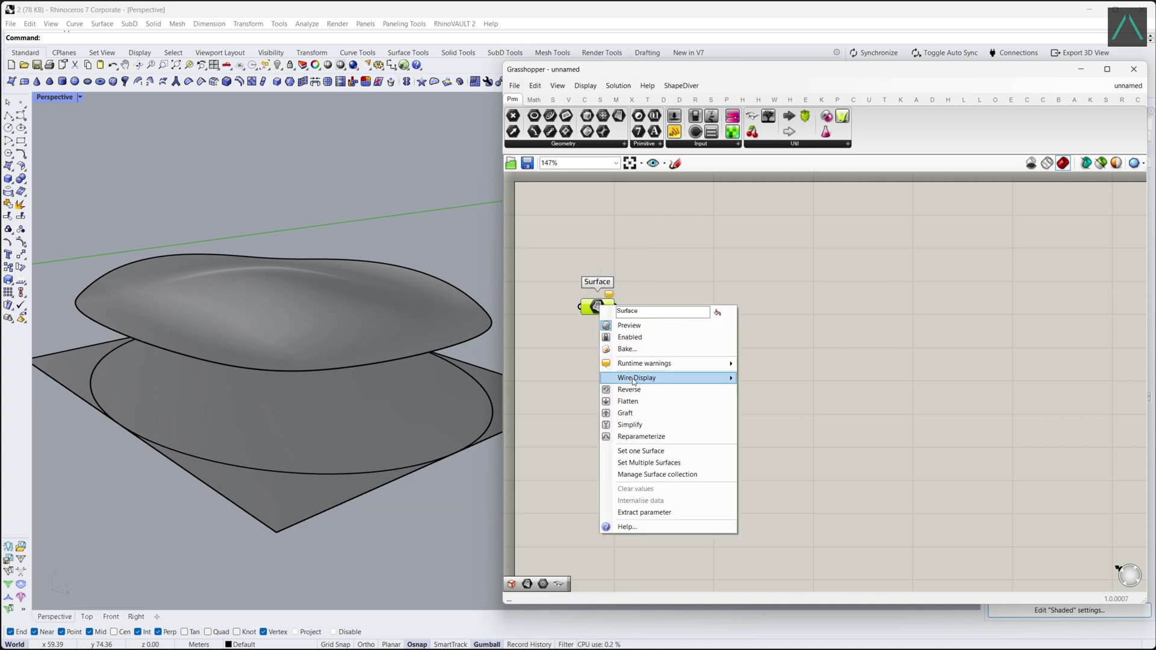
{"action": "left_click", "coordinate": [632, 454]}
{"action": "left_click", "coordinate": [386, 301]}
{"action": "left_click", "coordinate": [449, 279]}
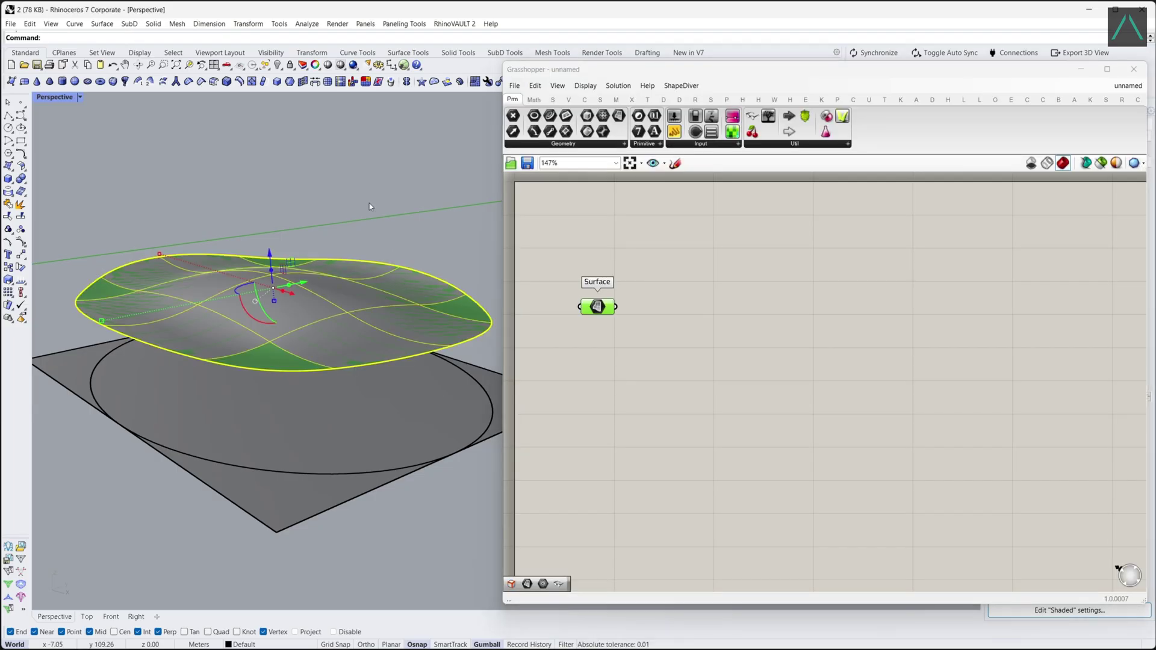
{"action": "left_click", "coordinate": [278, 64]}
{"action": "left_click", "coordinate": [686, 348]}
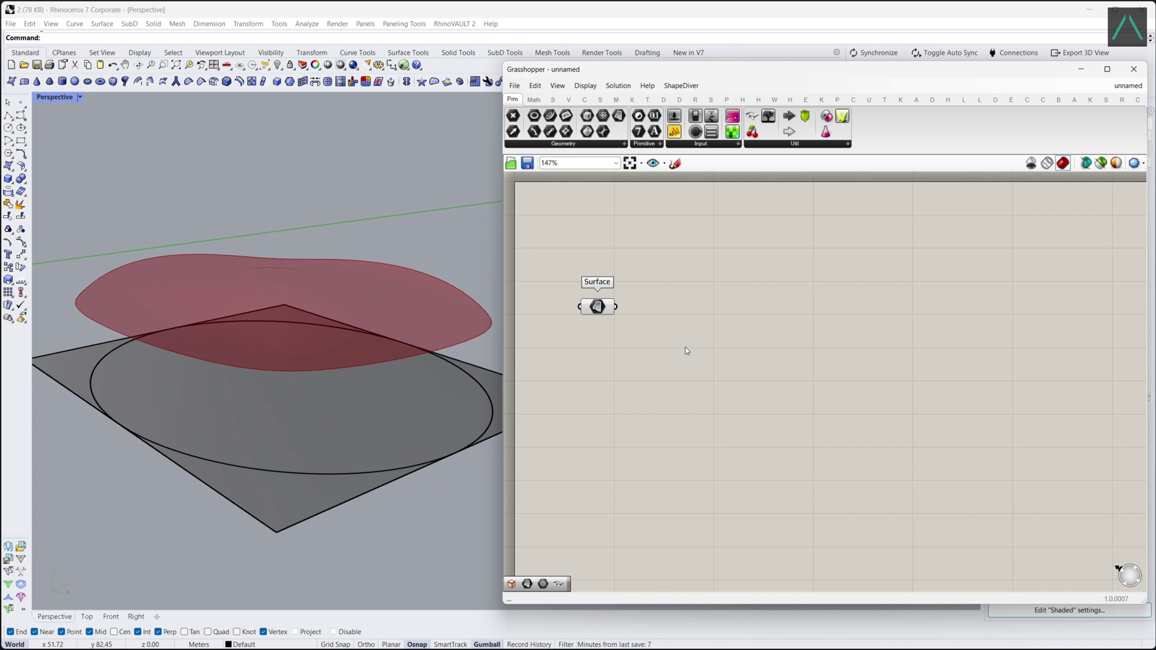
Add a Brep Edges component and feed the Surface parameter into its Brep input
{"action": "double_click", "coordinate": [739, 381]}
{"action": "type", "text": "brep"}
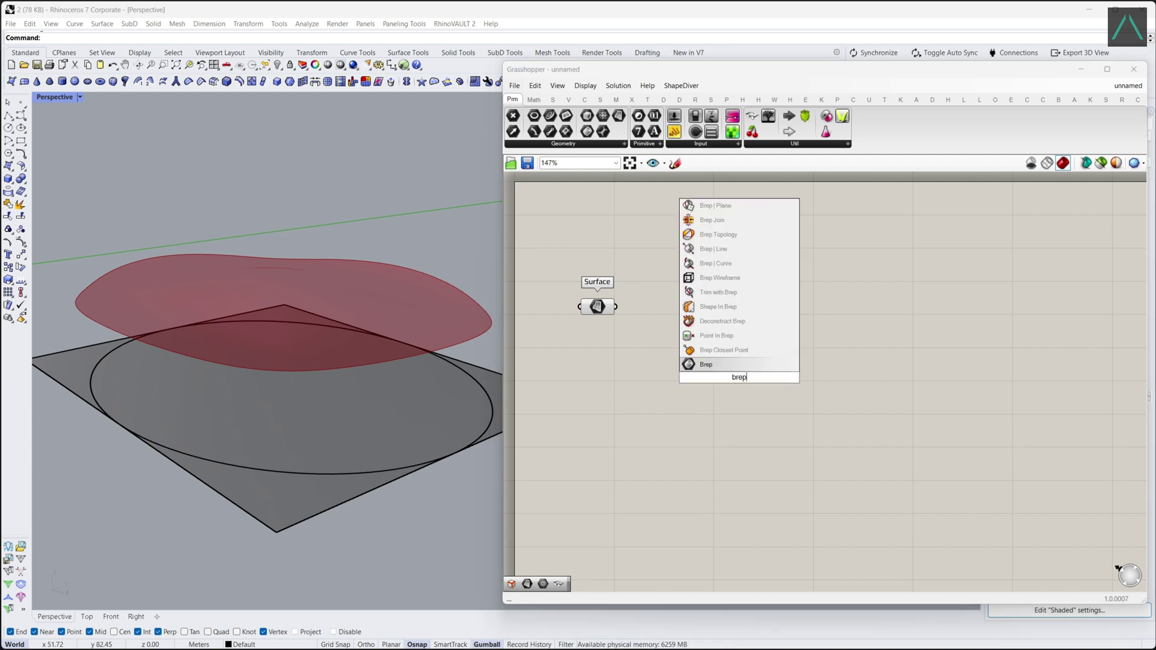
{"action": "type", "text": " edges"}
{"action": "key", "text": "Return"}
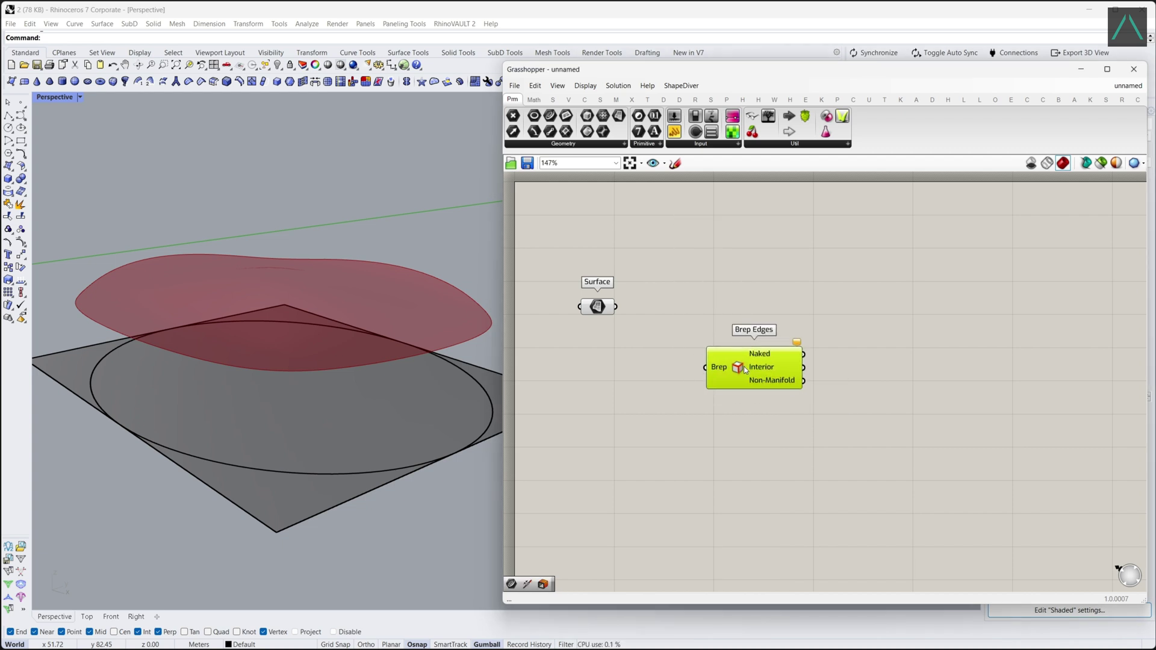
{"action": "left_click_drag", "start_coordinate": [615, 306], "coordinate": [738, 375]}
{"action": "left_click", "coordinate": [890, 390]}
Add a Curve parameter fed by the Naked output of Brep Edges and align it beside that component
{"action": "right_click_drag", "start_coordinate": [928, 386], "coordinate": [877, 397]}
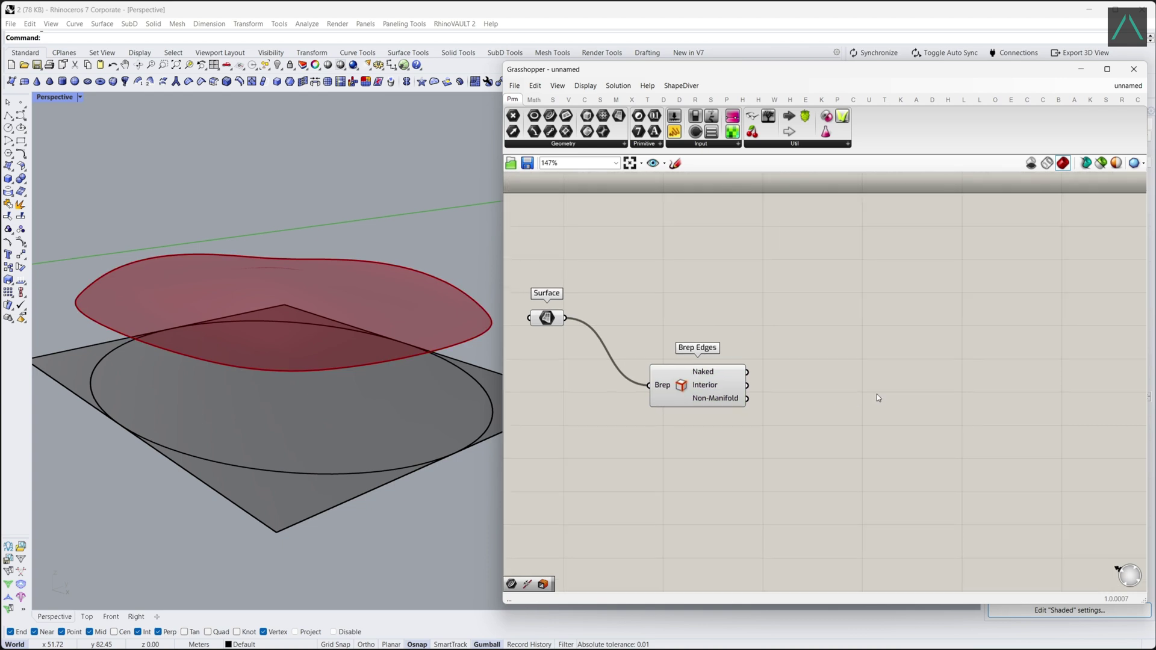
{"action": "right_click", "coordinate": [877, 393]}
{"action": "left_click", "coordinate": [861, 380]}
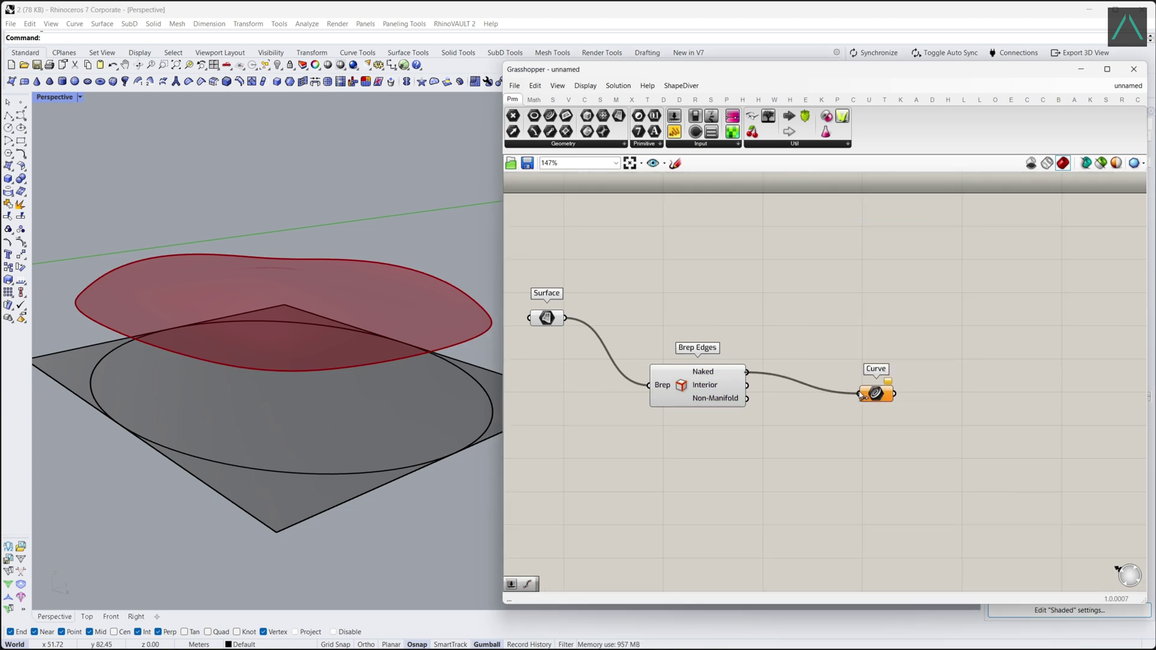
{"action": "left_click_drag", "start_coordinate": [878, 395], "coordinate": [826, 374]}
{"action": "left_click", "coordinate": [778, 312]}
Add an Offset on Srf component and connect the naked edge Curve and the Surface parameter to its Curve and Surface inputs
{"action": "right_click_drag", "start_coordinate": [816, 312], "coordinate": [829, 315]}
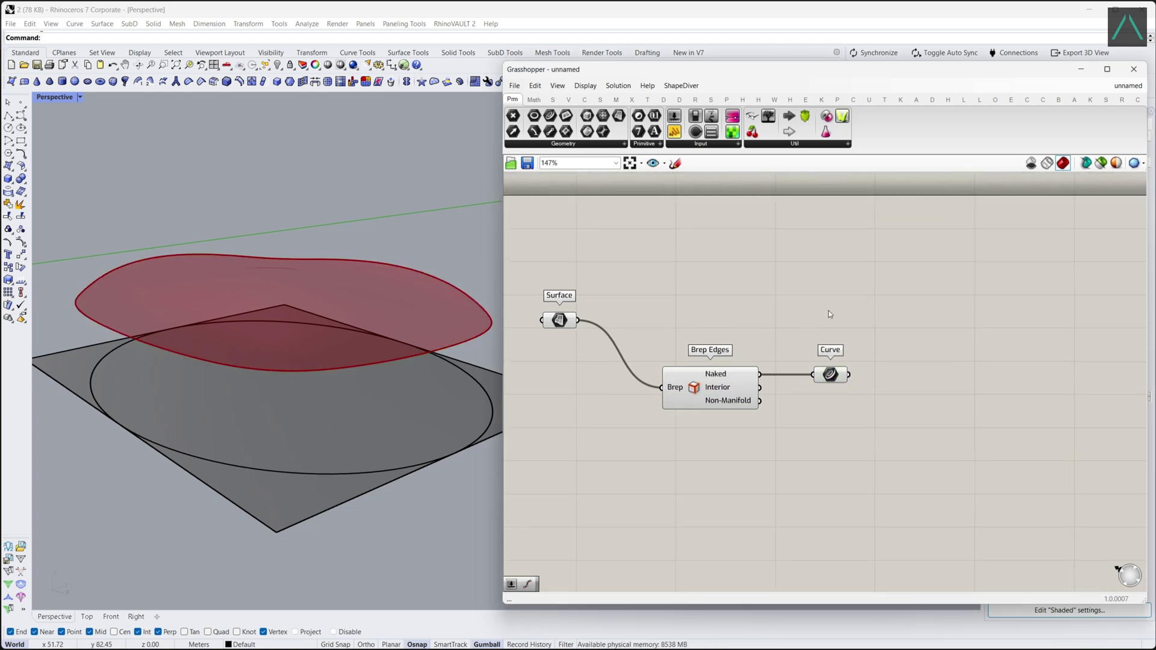
{"action": "double_click", "coordinate": [828, 314]}
{"action": "type", "text": "offset"}
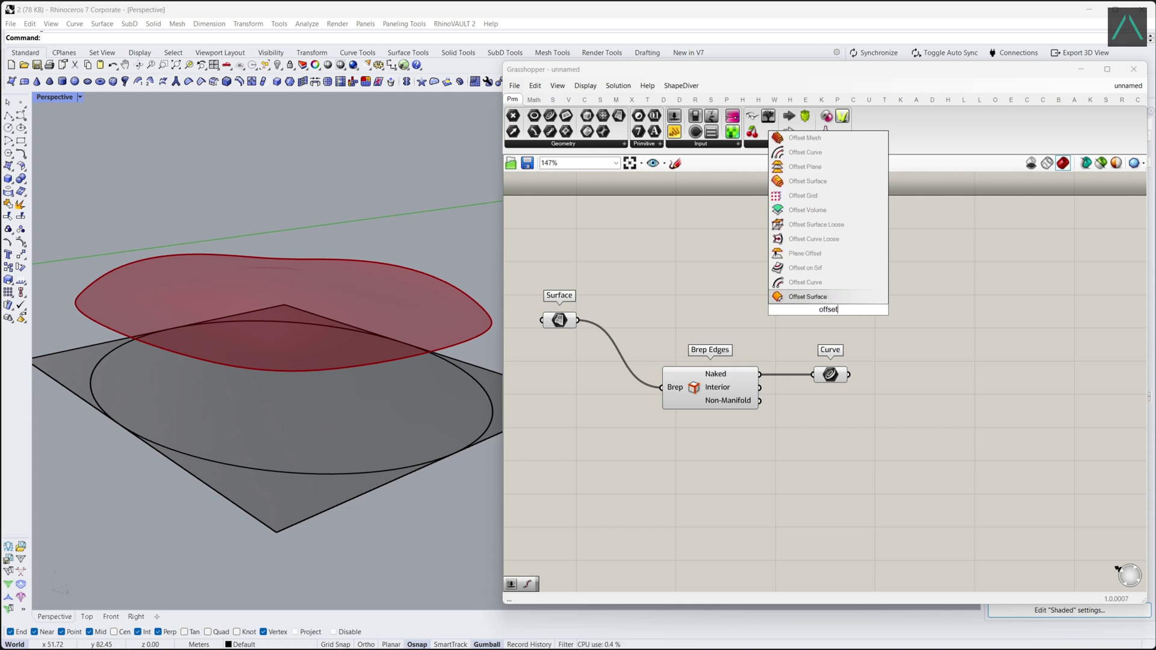
{"action": "type", "text": " on srf"}
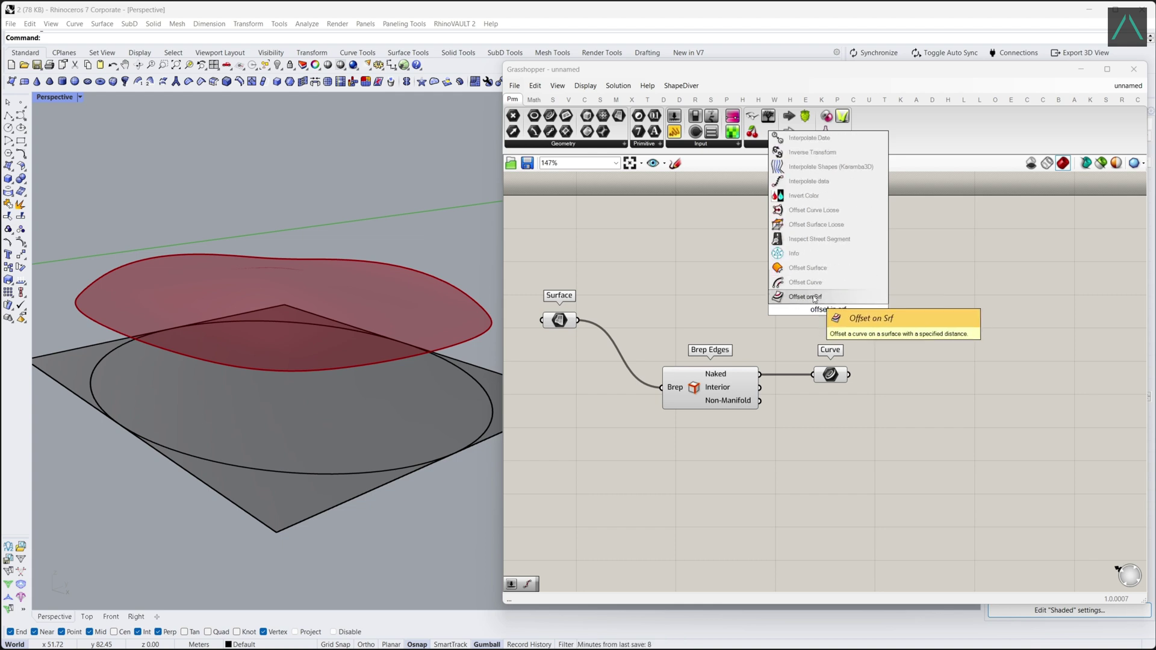
{"action": "left_click", "coordinate": [823, 297]}
{"action": "left_click_drag", "start_coordinate": [828, 319], "coordinate": [922, 341]}
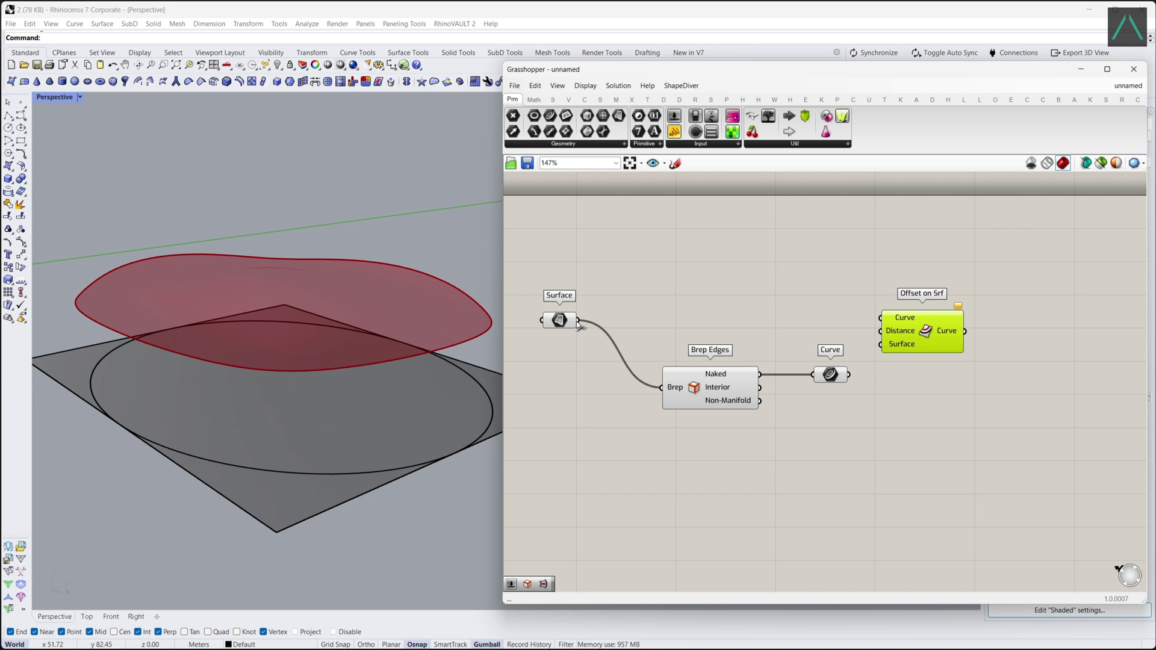
{"action": "left_click_drag", "start_coordinate": [579, 321], "coordinate": [926, 300]}
{"action": "left_click", "coordinate": [845, 303]}
Create a number slider of 1.5 and connect it to the Distance input of Offset on Srf
{"action": "double_click", "coordinate": [780, 292]}
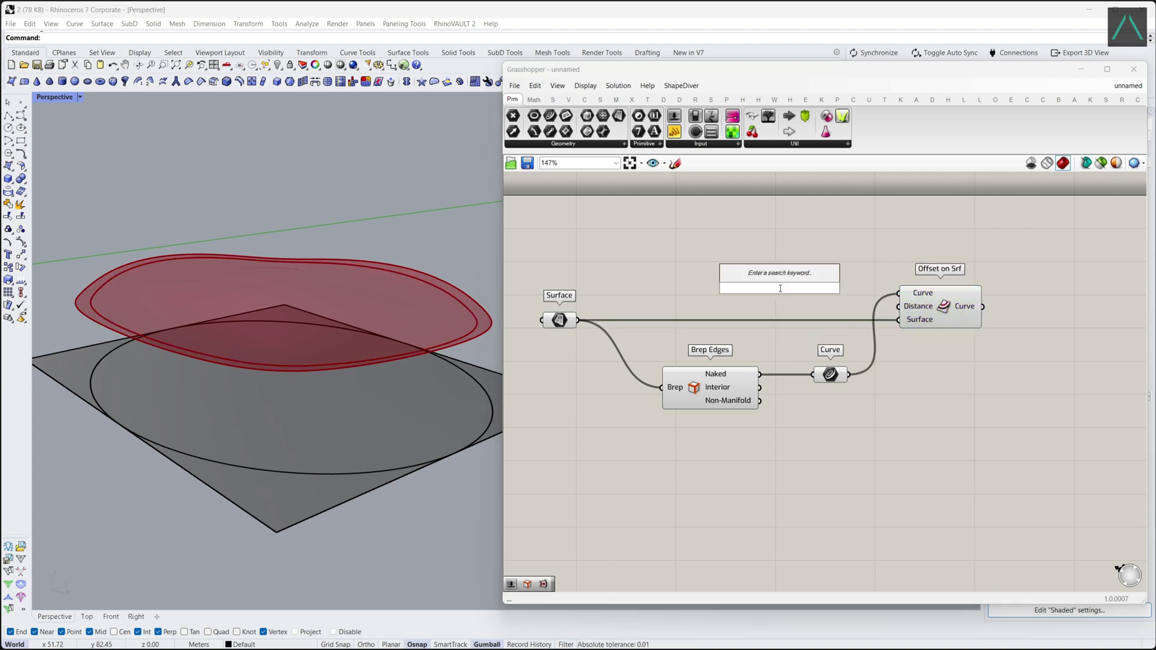
{"action": "type", "text": "1.5"}
{"action": "key", "text": "Return"}
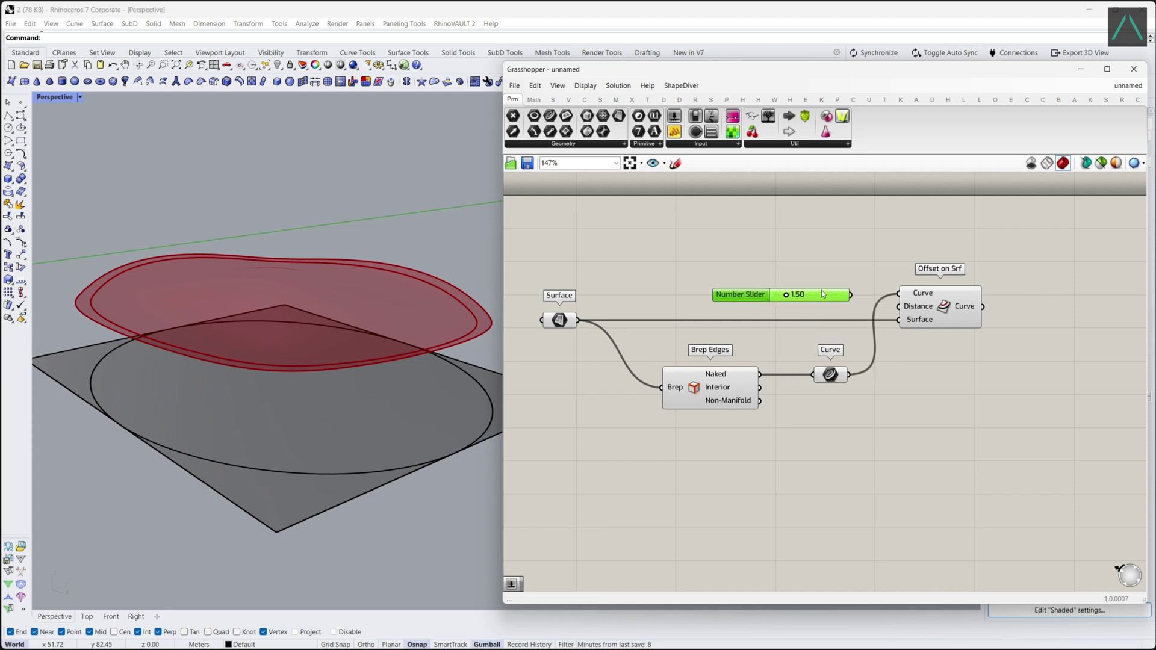
{"action": "left_click_drag", "start_coordinate": [881, 301], "coordinate": [839, 306]}
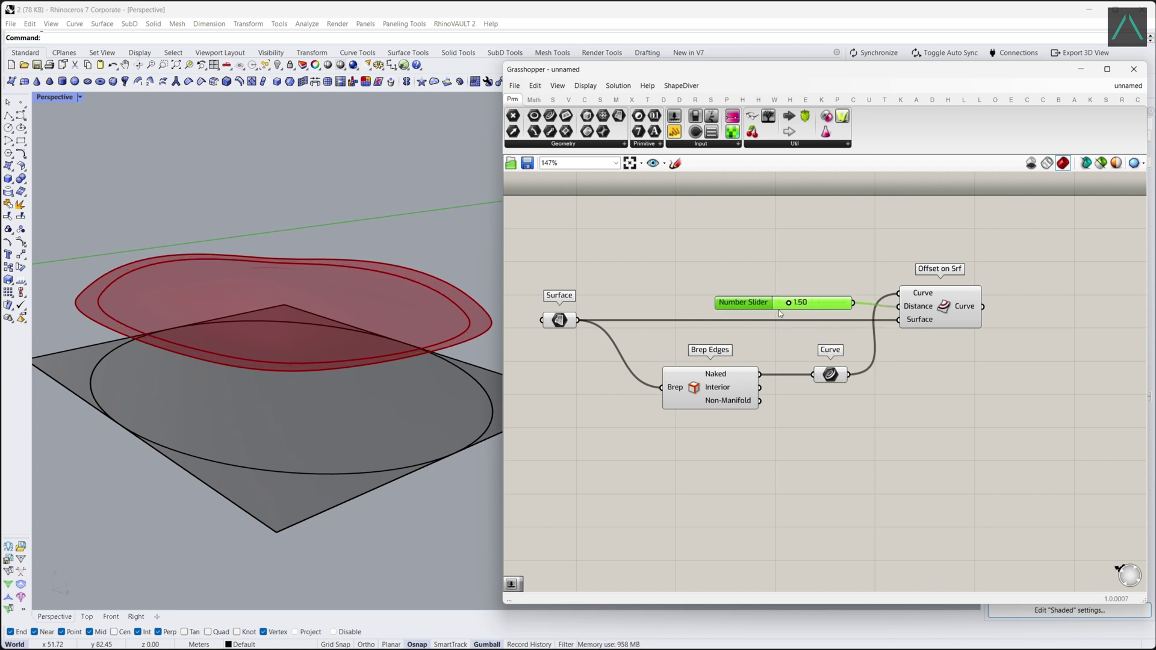
Try an offset distance of 2.93 on the slider and set it back to 1.5
{"action": "left_click_drag", "start_coordinate": [753, 303], "coordinate": [808, 303]}
{"action": "double_click", "coordinate": [825, 304]}
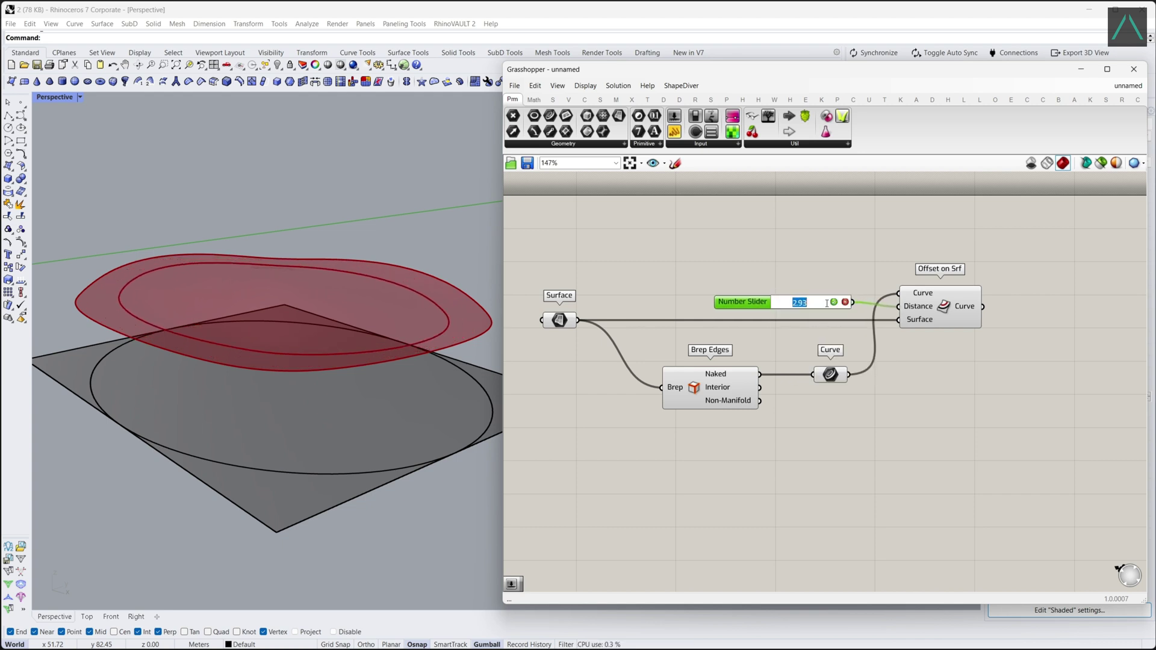
{"action": "type", "text": "1.5"}
{"action": "key", "text": "Return"}
Add a Brep parameter and place it below the Brep Edges component
{"action": "right_click_drag", "start_coordinate": [891, 374], "coordinate": [883, 371]}
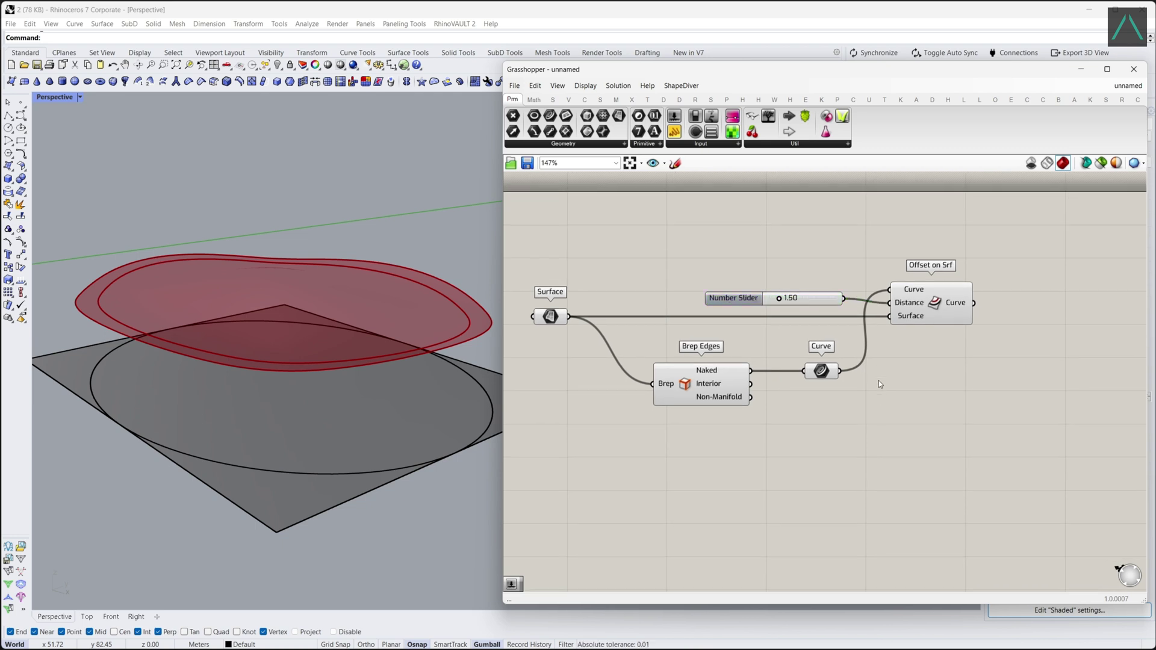
{"action": "scroll", "coordinate": [879, 383], "scroll_direction": "down", "scroll_amount": 3}
{"action": "double_click", "coordinate": [713, 477]}
{"action": "type", "text": "bre"}
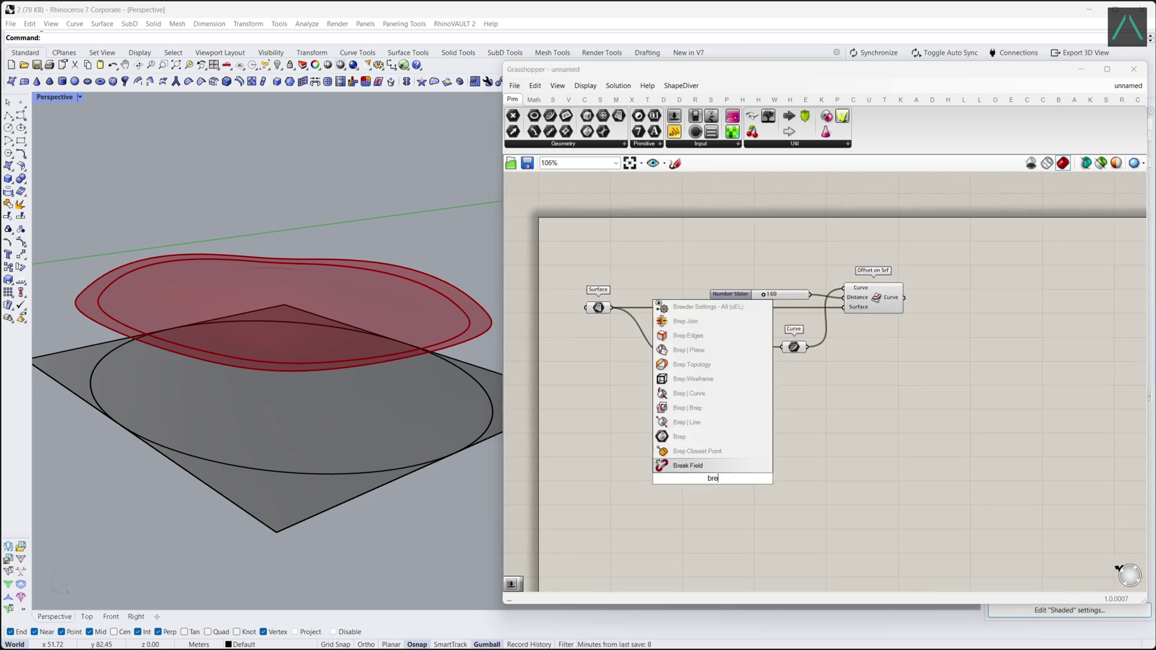
{"action": "type", "text": "p"}
{"action": "key", "text": "Return"}
{"action": "left_click_drag", "start_coordinate": [696, 482], "coordinate": [672, 495]}
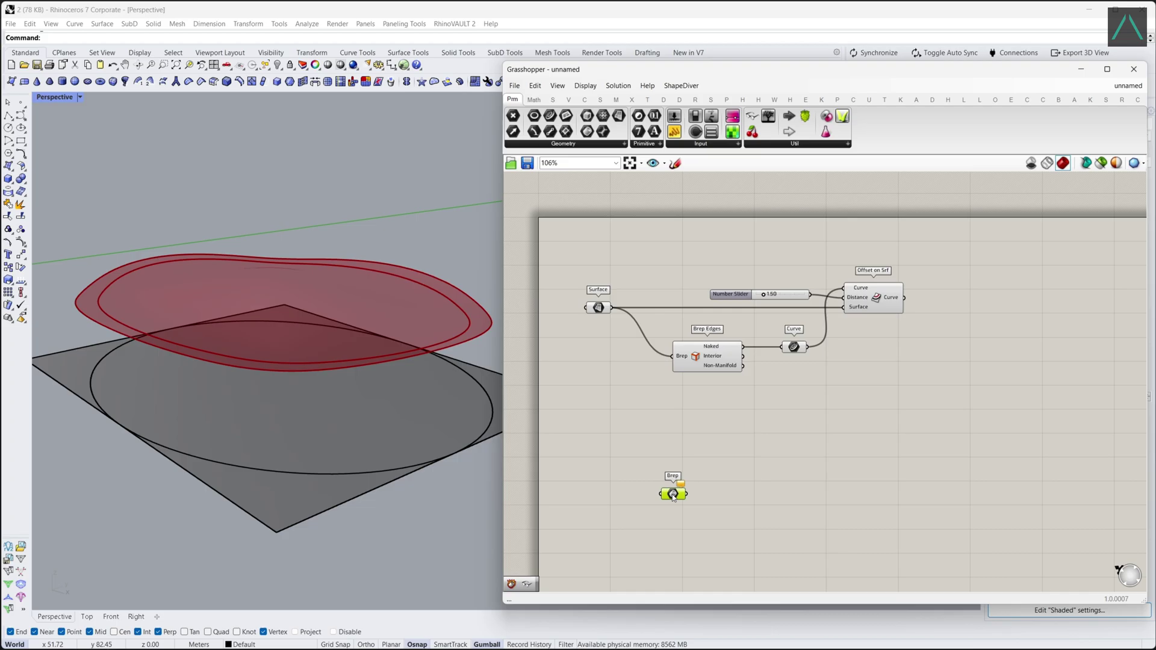
Reference the planar base surface in the Brep parameter and hide the original plane in Rhino
{"action": "right_click", "coordinate": [672, 495]}
{"action": "left_click", "coordinate": [708, 609]}
{"action": "left_click", "coordinate": [308, 511]}
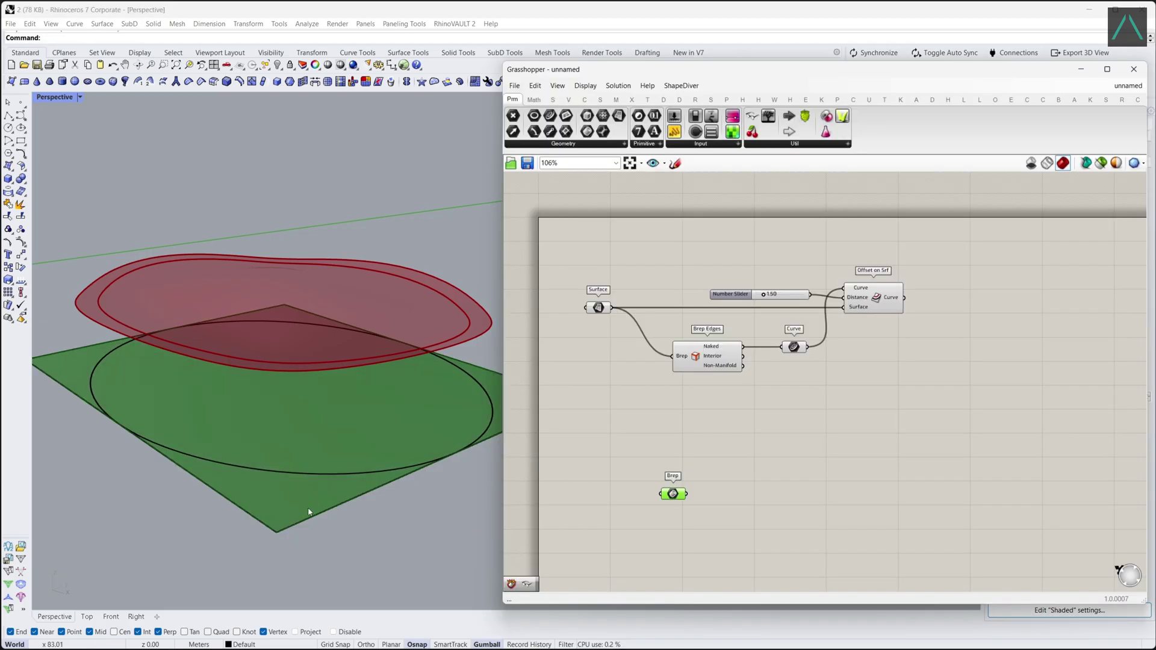
{"action": "left_click_drag", "start_coordinate": [328, 552], "coordinate": [259, 519]}
{"action": "left_click", "coordinate": [277, 65]}
{"action": "left_click", "coordinate": [717, 439]}
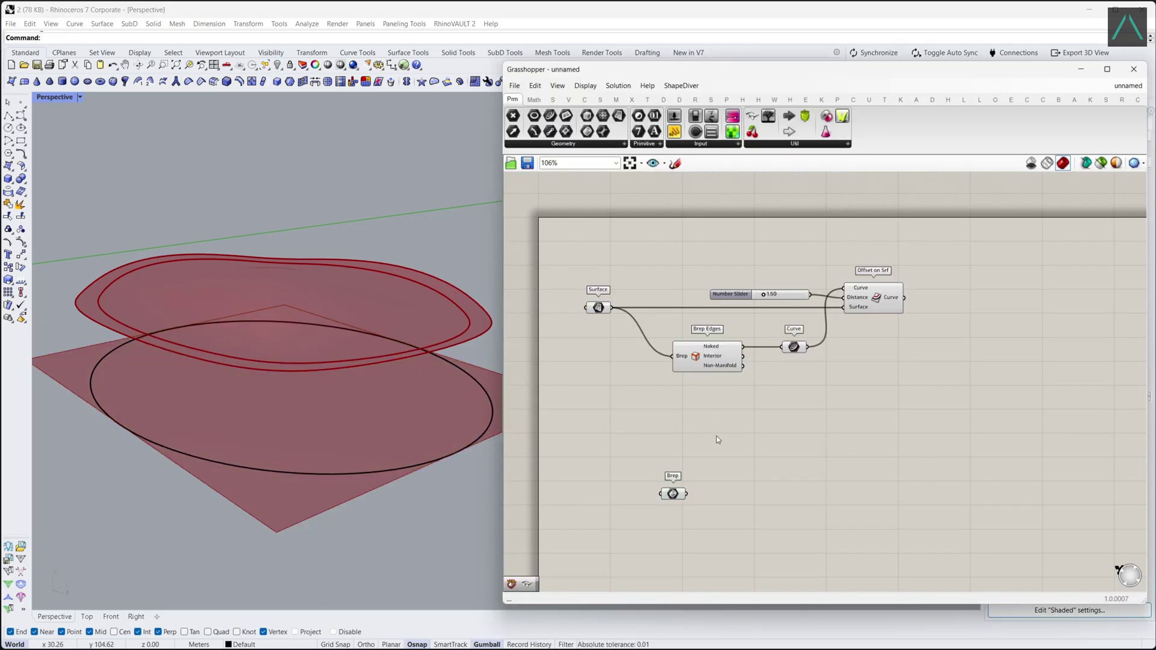
Add a curve Project component and connect the naked edge Curve and the base Brep to its Curve and Brep inputs
{"action": "right_click_drag", "start_coordinate": [719, 460], "coordinate": [728, 461]}
{"action": "double_click", "coordinate": [801, 463]}
{"action": "type", "text": "proje"}
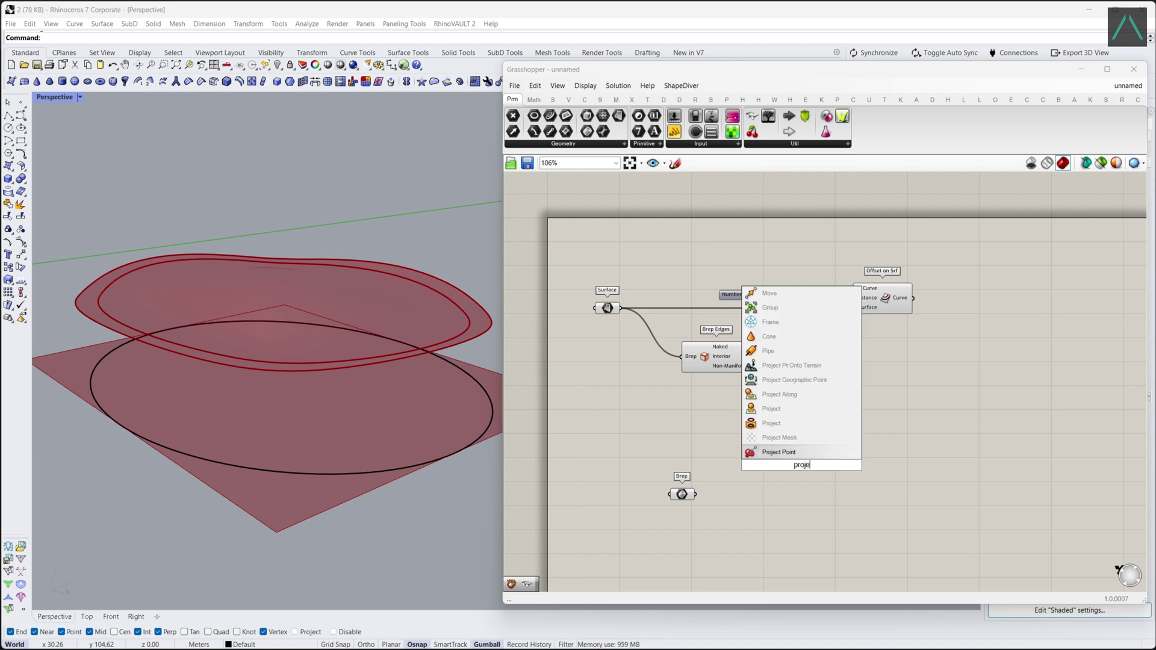
{"action": "type", "text": "ct"}
{"action": "left_click", "coordinate": [792, 453]}
{"action": "left_click_drag", "start_coordinate": [791, 460], "coordinate": [837, 420]}
{"action": "left_click", "coordinate": [807, 461]}
{"action": "right_click_drag", "start_coordinate": [870, 453], "coordinate": [786, 464]}
{"action": "left_click_drag", "start_coordinate": [790, 440], "coordinate": [805, 438]}
{"action": "left_click", "coordinate": [811, 457]}
Add a Divide Curve component and connect the Offset on Srf curve to its Curve input
{"action": "right_click_drag", "start_coordinate": [811, 457], "coordinate": [720, 478]}
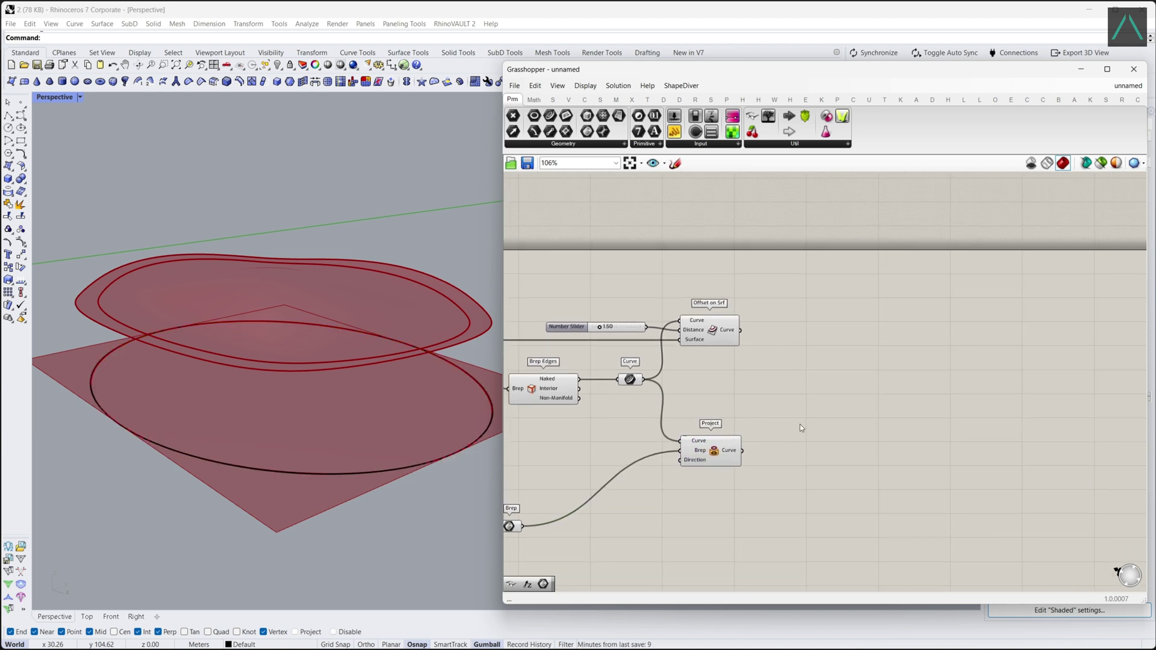
{"action": "scroll", "coordinate": [801, 428], "scroll_direction": "up", "scroll_amount": 3}
{"action": "double_click", "coordinate": [814, 399]}
{"action": "type", "text": "divide"}
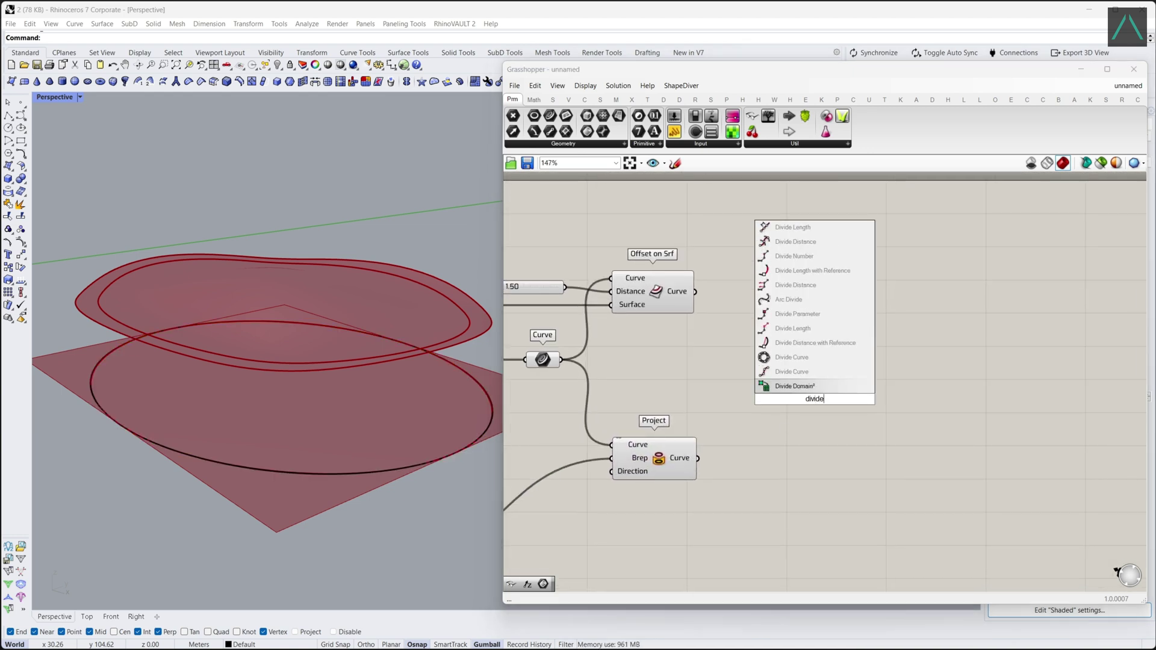
{"action": "left_click", "coordinate": [811, 370]}
{"action": "left_click_drag", "start_coordinate": [814, 394], "coordinate": [874, 324]}
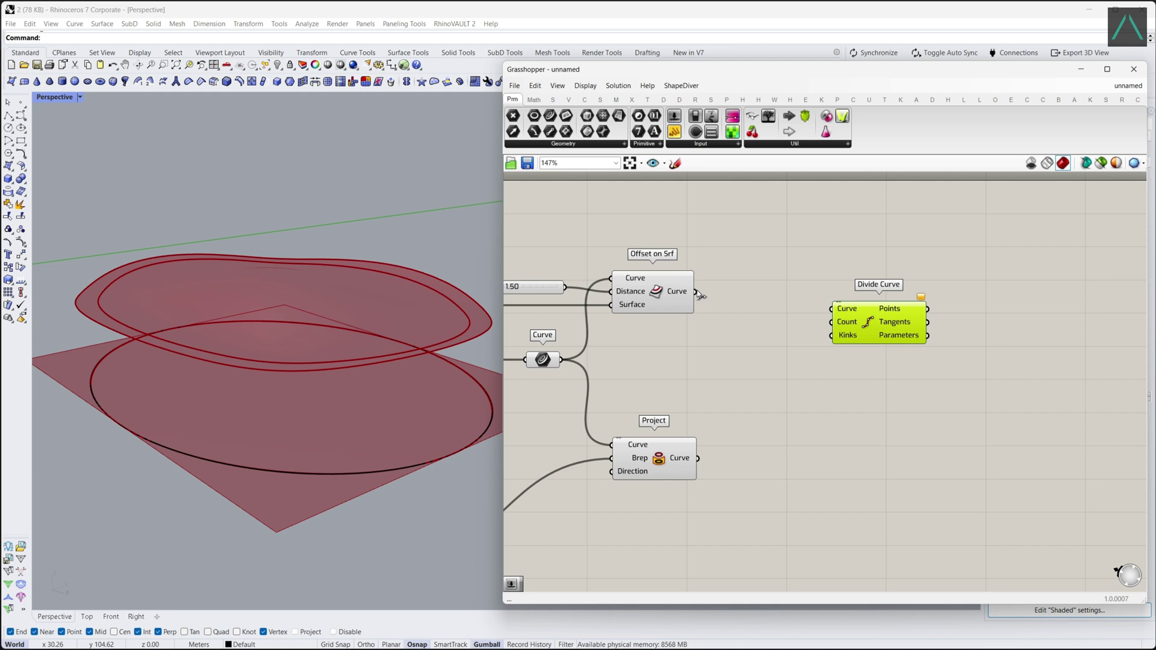
{"action": "left_click_drag", "start_coordinate": [697, 292], "coordinate": [832, 308]}
{"action": "left_click_drag", "start_coordinate": [877, 333], "coordinate": [930, 317]}
Duplicate the Divide Curve component below the first and feed it the projected curve
{"action": "right_click_drag", "start_coordinate": [877, 382], "coordinate": [869, 382]}
{"action": "scroll", "coordinate": [861, 382], "scroll_direction": "down", "scroll_amount": 1}
{"action": "left_click", "coordinate": [807, 401]}
{"action": "right_click_drag", "start_coordinate": [806, 400], "coordinate": [725, 403]}
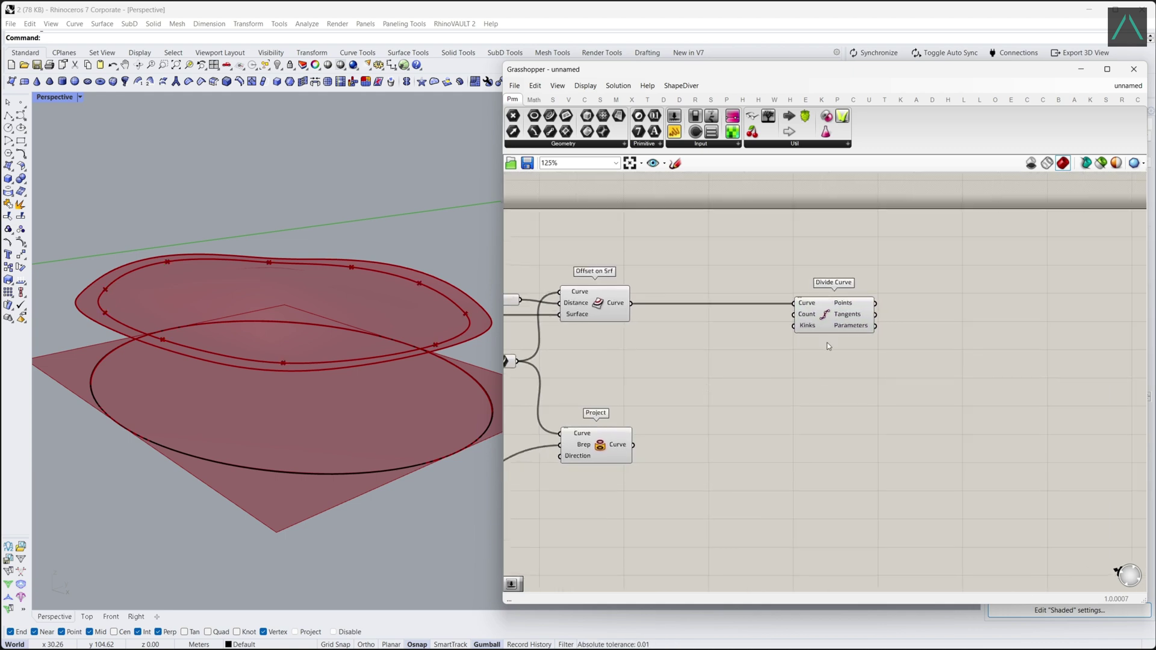
{"action": "left_click", "coordinate": [834, 314]}
{"action": "left_click_drag", "start_coordinate": [834, 314], "coordinate": [828, 456], "text": "alt"}
Create a number slider of 16 and connect it to the Count inputs of both Divide Curve components
{"action": "left_click", "coordinate": [688, 390]}
{"action": "double_click", "coordinate": [688, 391]}
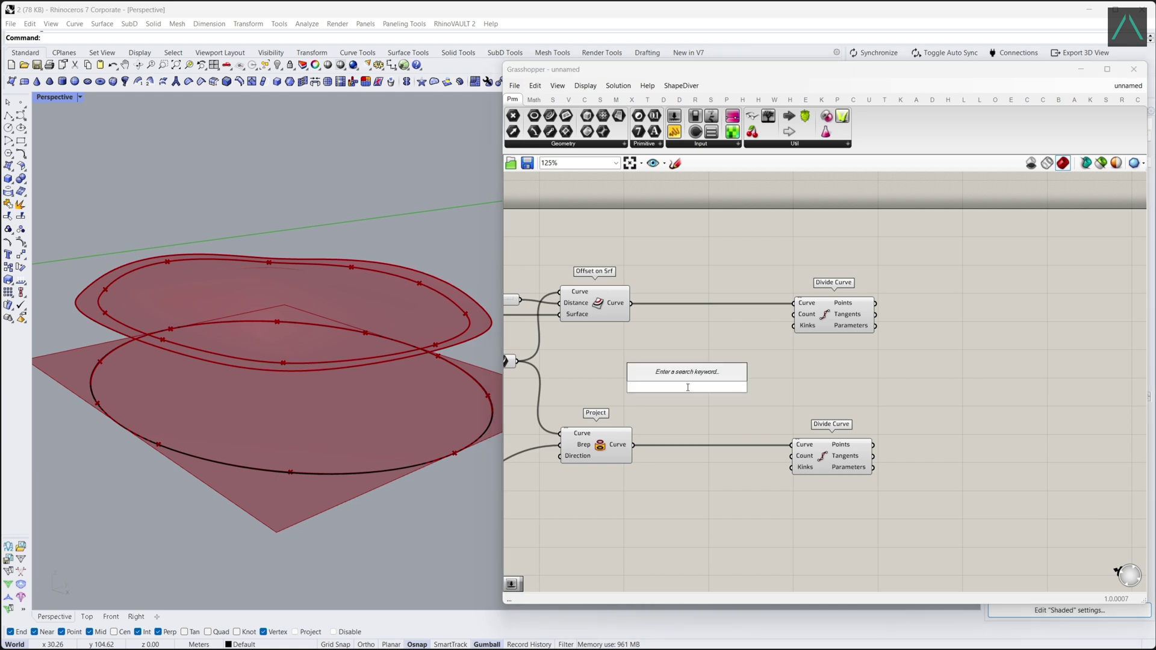
{"action": "type", "text": "16"}
{"action": "key", "text": "Return"}
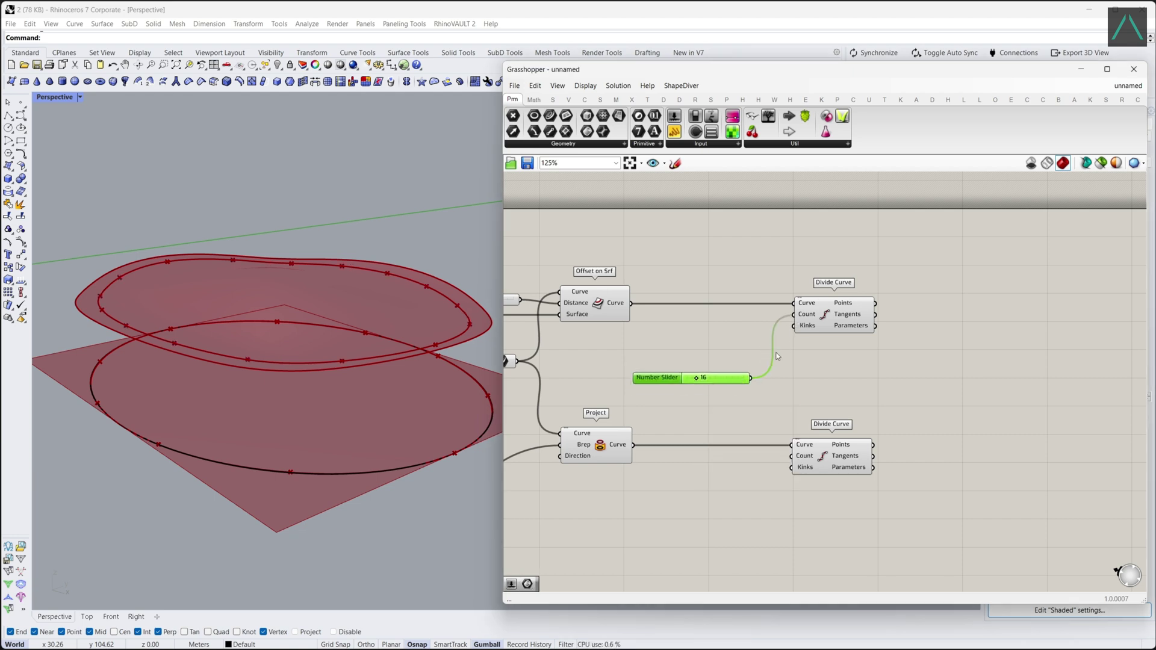
{"action": "left_click", "coordinate": [868, 396]}
Add a Shift List component and connect the upper Divide Curve's Points output to its List input
{"action": "scroll", "coordinate": [867, 395], "scroll_direction": "down", "scroll_amount": 2}
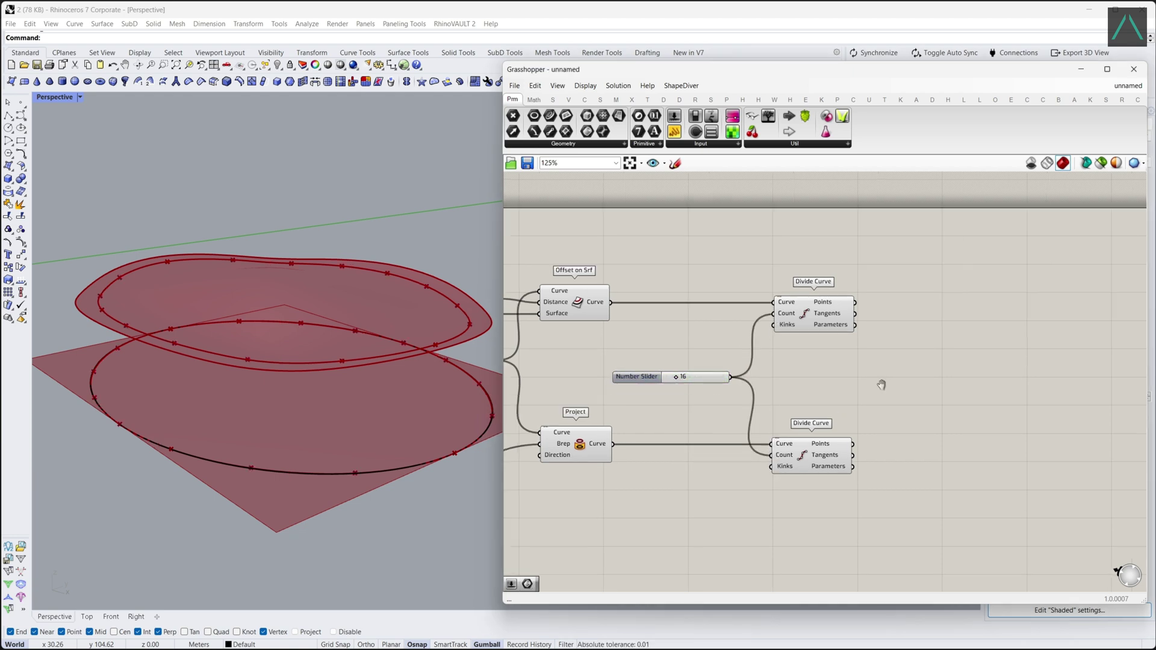
{"action": "left_click", "coordinate": [744, 322]}
{"action": "right_click_drag", "start_coordinate": [861, 384], "coordinate": [813, 395]}
{"action": "left_click", "coordinate": [812, 395]}
{"action": "double_click", "coordinate": [850, 388]}
{"action": "type", "text": "shift list"}
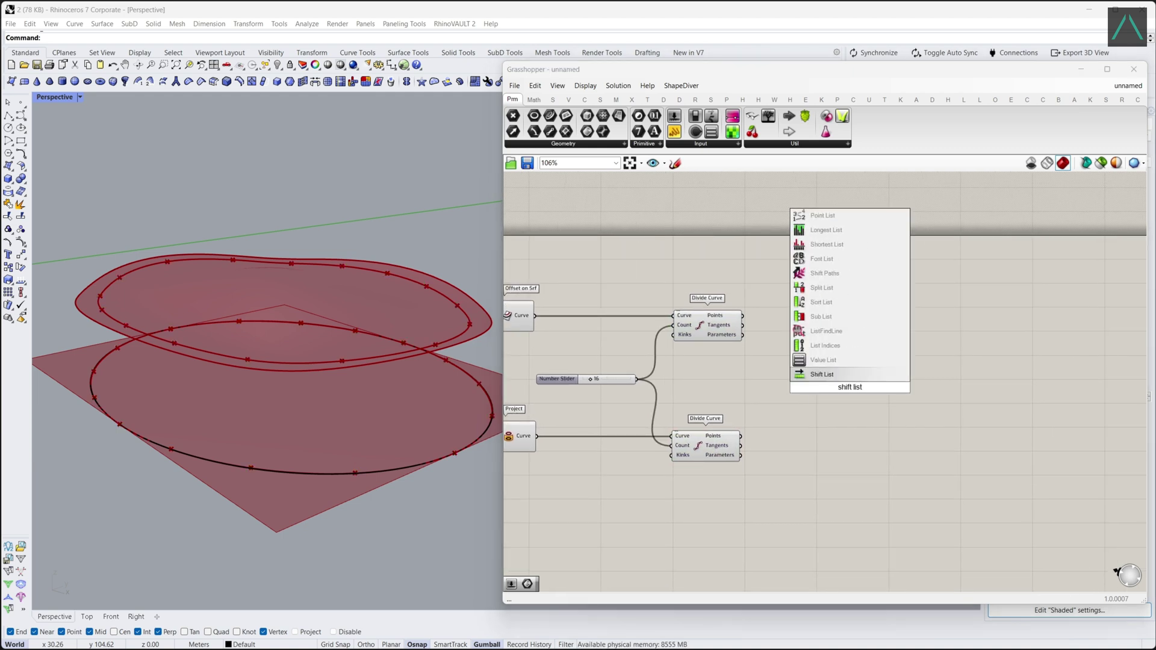
{"action": "key", "text": "Return"}
{"action": "left_click_drag", "start_coordinate": [846, 390], "coordinate": [906, 329]}
{"action": "left_click", "coordinate": [850, 394]}
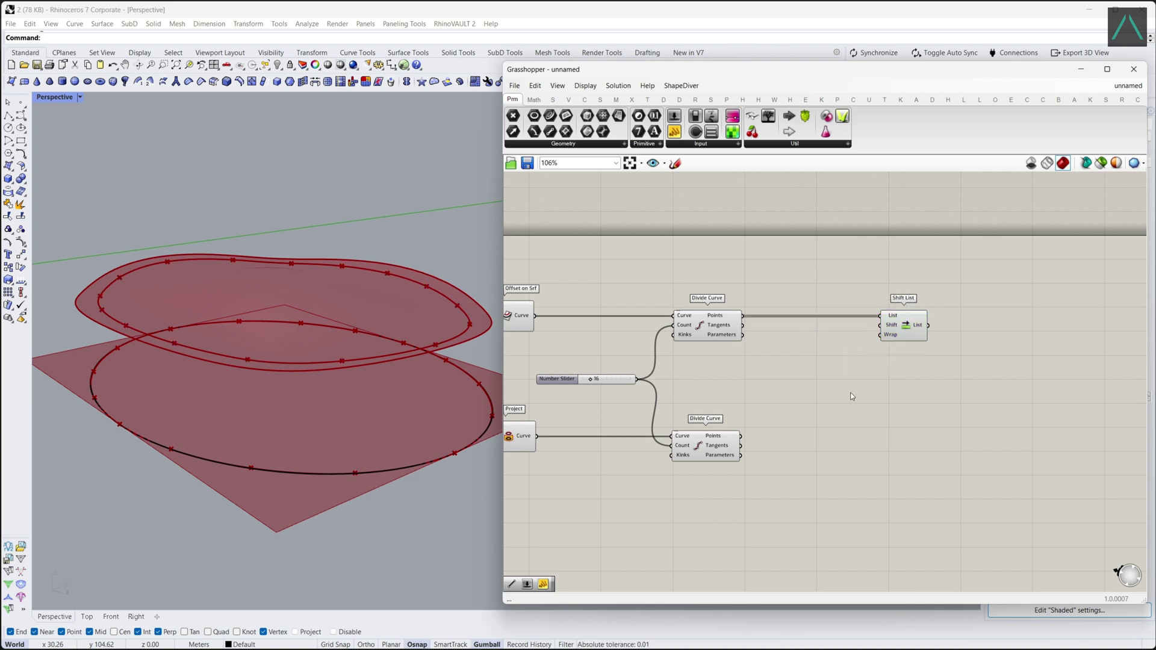
Connect a slider of 2 to the Shift input and duplicate the Shift List for the lower Divide Curve's points
{"action": "double_click", "coordinate": [799, 387]}
{"action": "type", "text": "2"}
{"action": "key", "text": "Return"}
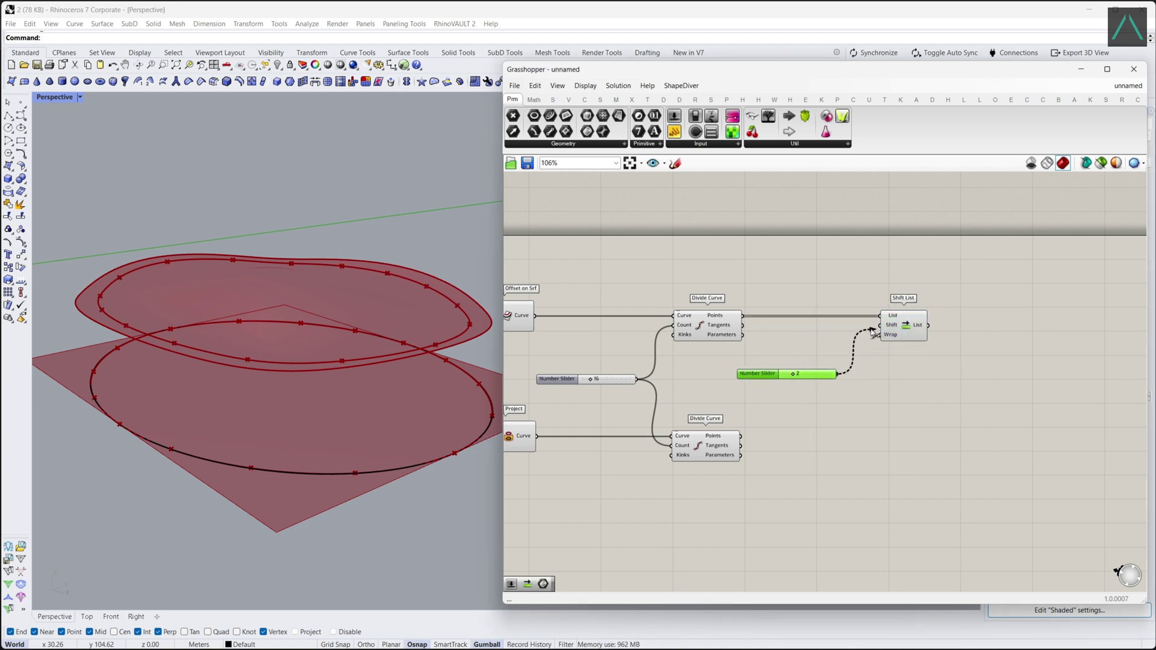
{"action": "left_click_drag", "start_coordinate": [820, 377], "coordinate": [819, 387]}
{"action": "right_click_drag", "start_coordinate": [914, 344], "coordinate": [849, 332]}
{"action": "left_click_drag", "start_coordinate": [839, 325], "coordinate": [841, 436], "text": "alt"}
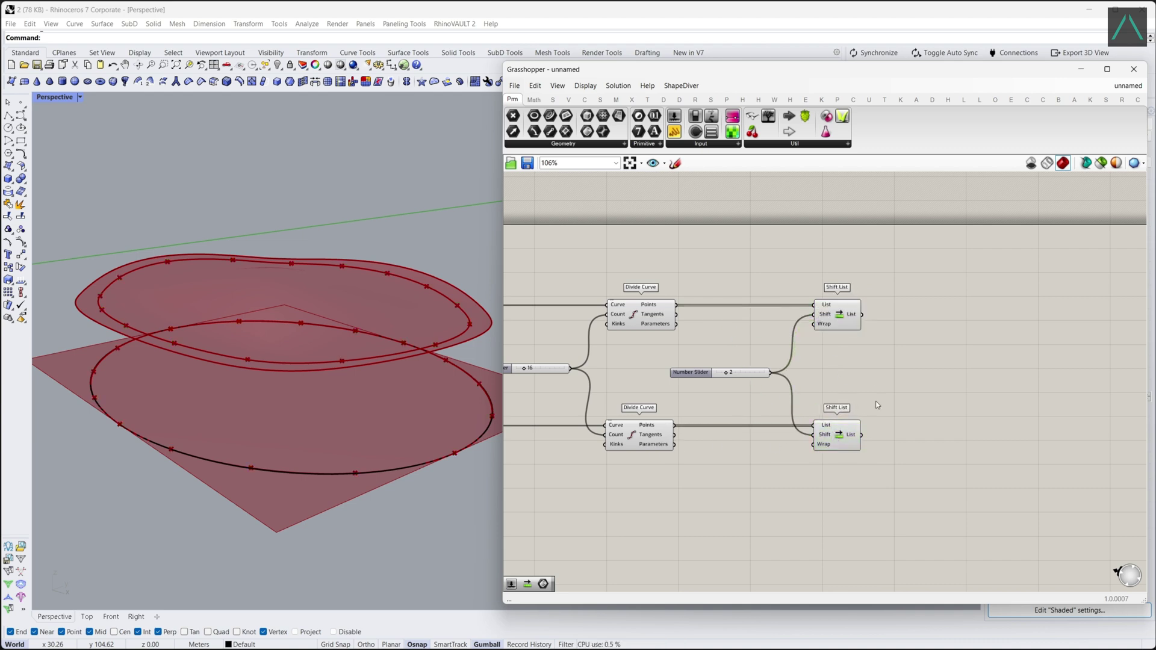
Add a Line component from the upper Shift List's output to the lower Divide Curve's Points output
{"action": "right_click_drag", "start_coordinate": [906, 390], "coordinate": [842, 386]}
{"action": "double_click", "coordinate": [873, 379]}
{"action": "type", "text": "line"}
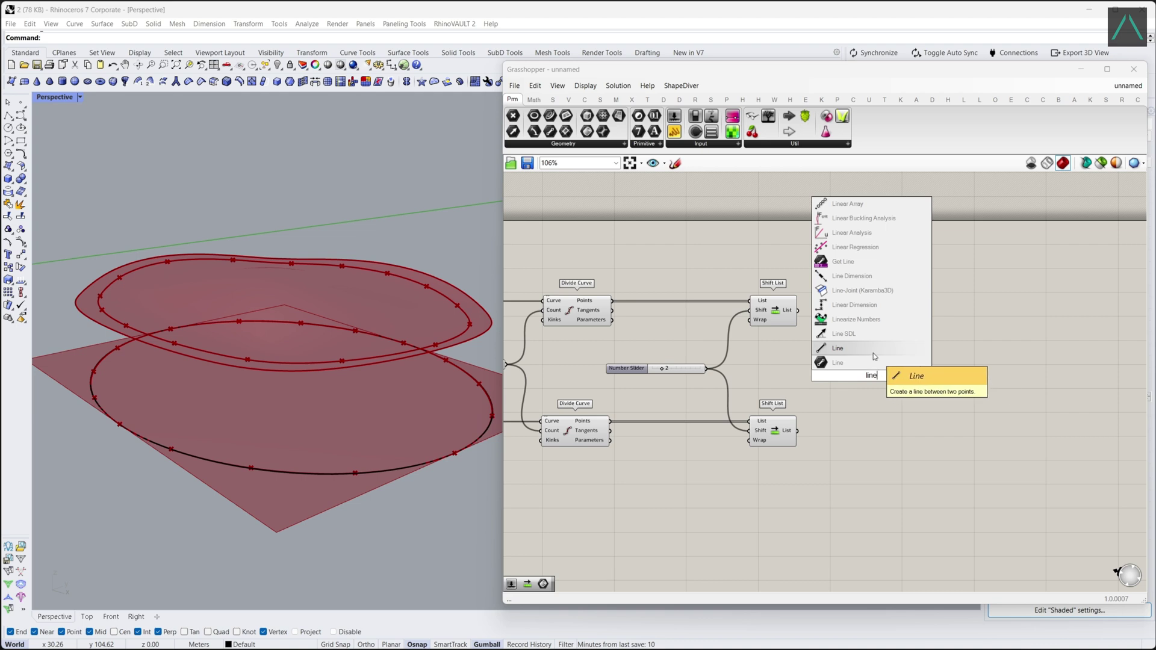
{"action": "left_click", "coordinate": [822, 374]}
{"action": "left_click_drag", "start_coordinate": [877, 360], "coordinate": [924, 334]}
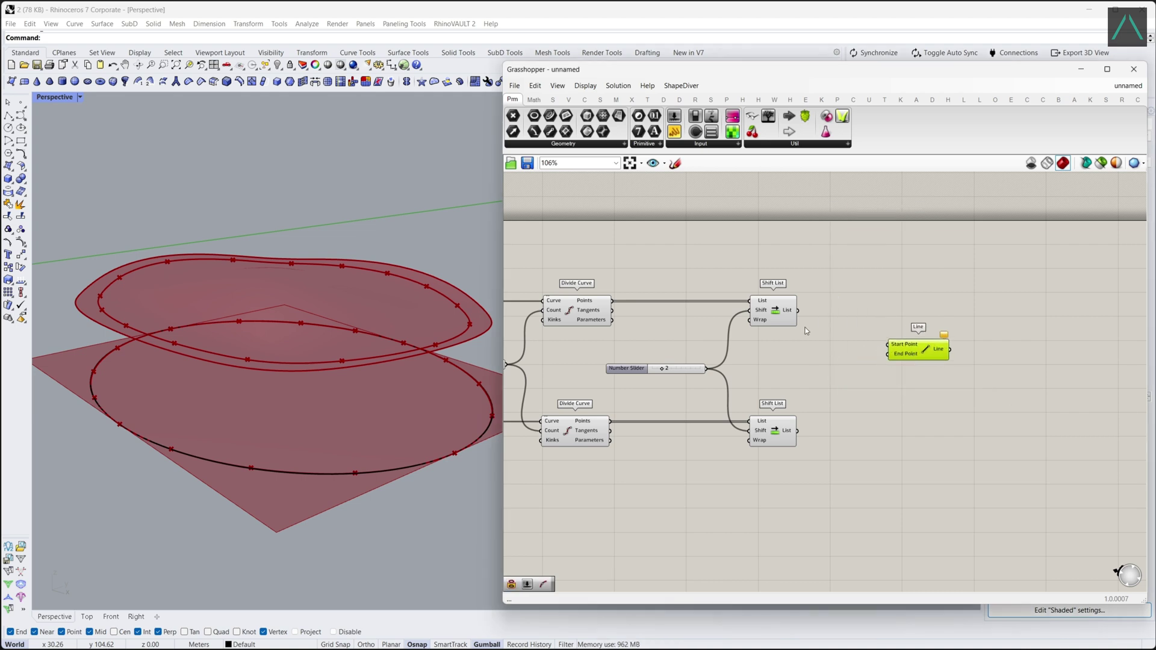
{"action": "left_click_drag", "start_coordinate": [745, 406], "coordinate": [940, 340]}
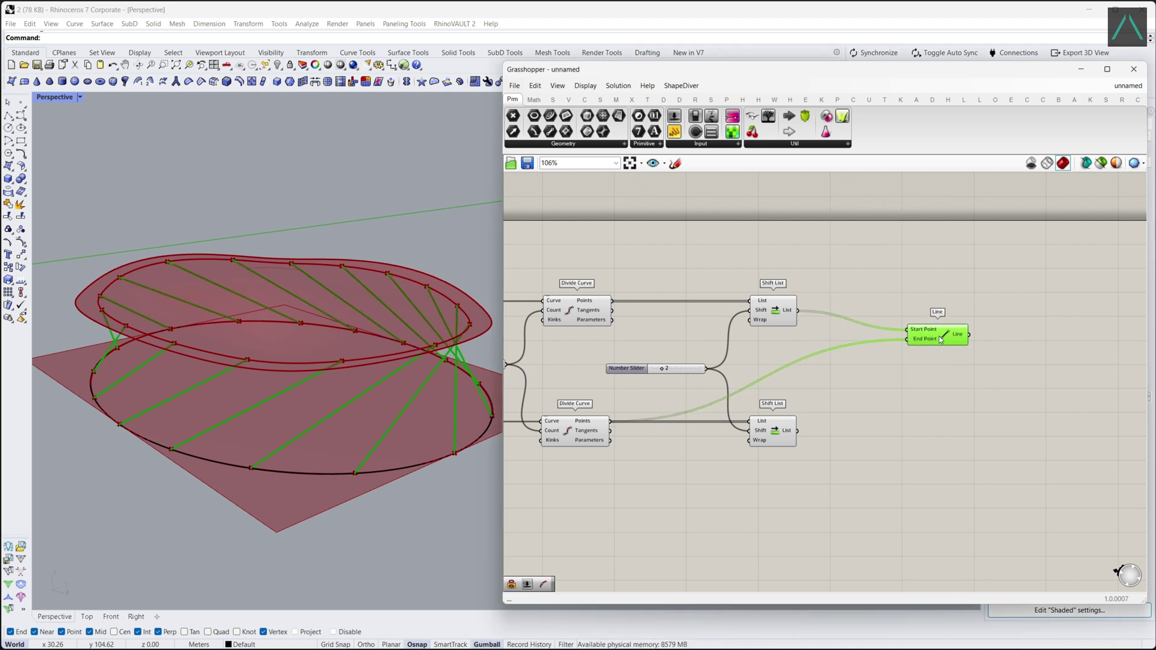
Add a second Line component running from the upper Divide Curve's Points to the lower Shift List's output
{"action": "right_click_drag", "start_coordinate": [938, 359], "coordinate": [932, 346]}
{"action": "left_click", "coordinate": [926, 361]}
{"action": "left_click_drag", "start_coordinate": [940, 329], "coordinate": [959, 310]}
{"action": "double_click", "coordinate": [938, 374]}
{"action": "type", "text": "line"}
{"action": "left_click", "coordinate": [940, 373]}
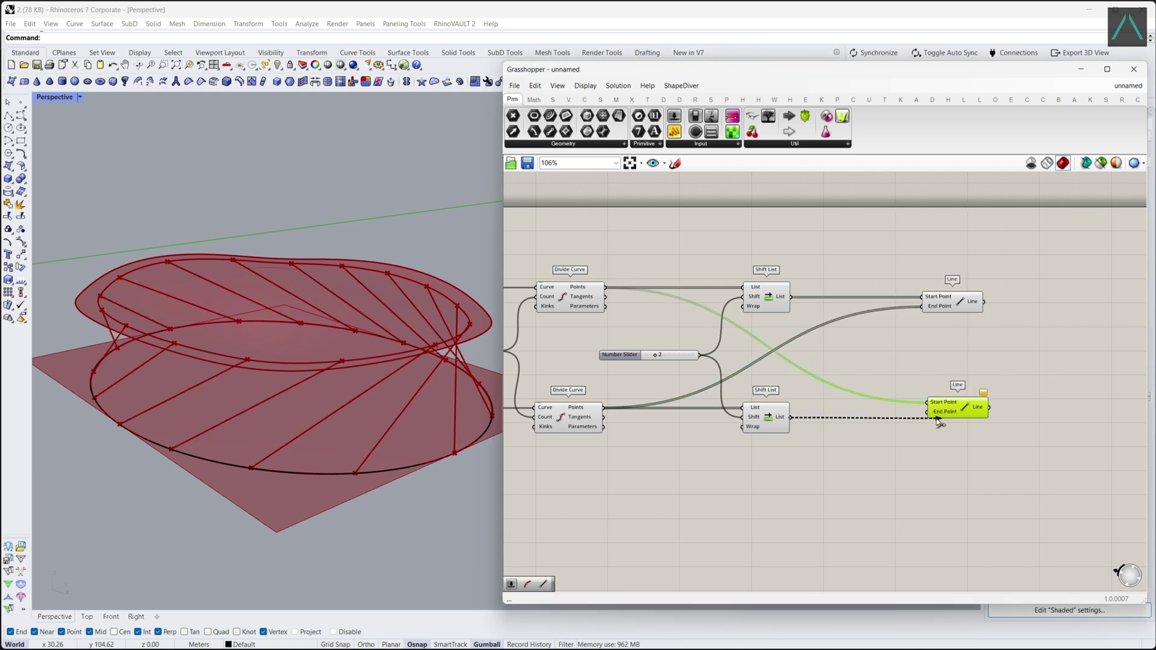
{"action": "left_click_drag", "start_coordinate": [793, 421], "coordinate": [950, 412]}
{"action": "left_click", "coordinate": [978, 364]}
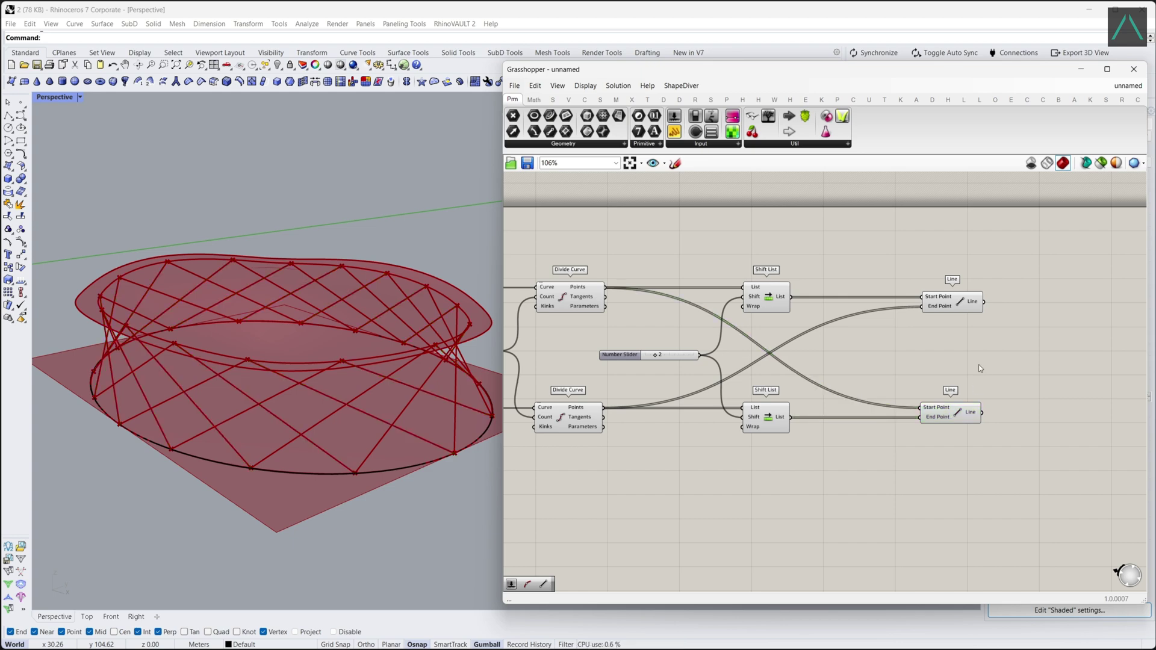
Select both Line components and examine the crossing lines between roof and base in the viewport
{"action": "right_click_drag", "start_coordinate": [977, 364], "coordinate": [934, 353]}
{"action": "left_click_drag", "start_coordinate": [966, 437], "coordinate": [909, 294]}
{"action": "right_click_drag", "start_coordinate": [386, 325], "coordinate": [392, 279]}
{"action": "scroll", "coordinate": [392, 280], "scroll_direction": "up", "scroll_amount": 3}
{"action": "scroll", "coordinate": [852, 403], "scroll_direction": "down", "scroll_amount": 2}
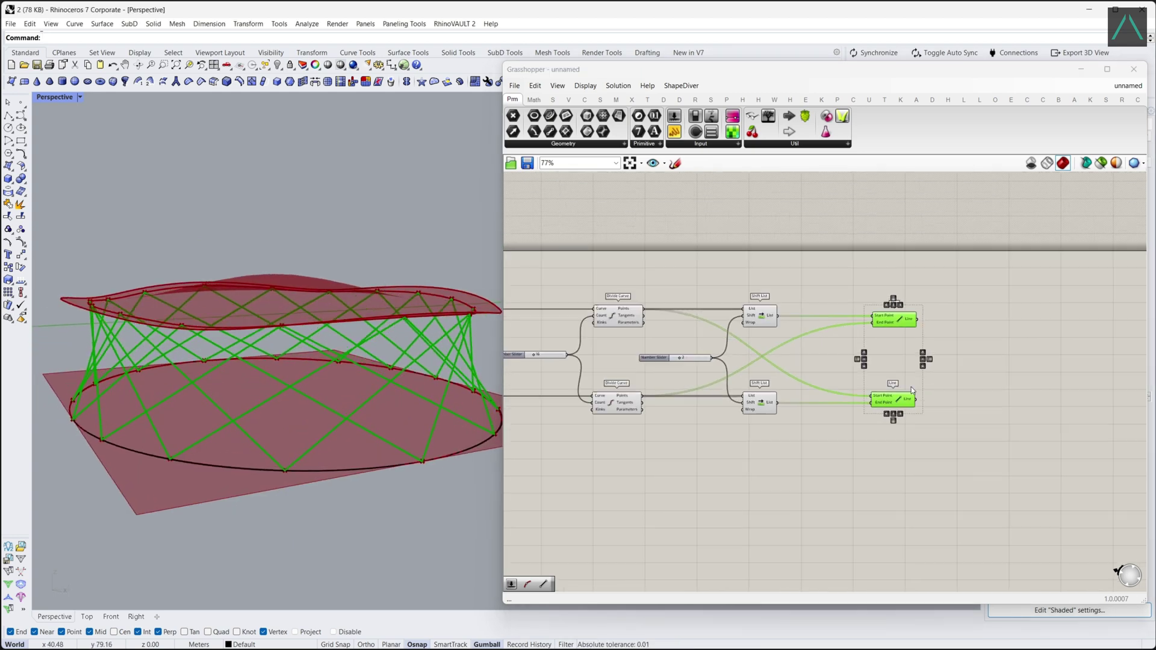
{"action": "scroll", "coordinate": [891, 369], "scroll_direction": "up", "scroll_amount": 2}
{"action": "left_click", "coordinate": [891, 369]}
Add a List Item component and connect the upper Line output to its List input
{"action": "right_click_drag", "start_coordinate": [971, 364], "coordinate": [845, 388]}
{"action": "double_click", "coordinate": [845, 388]}
{"action": "type", "text": "lis"}
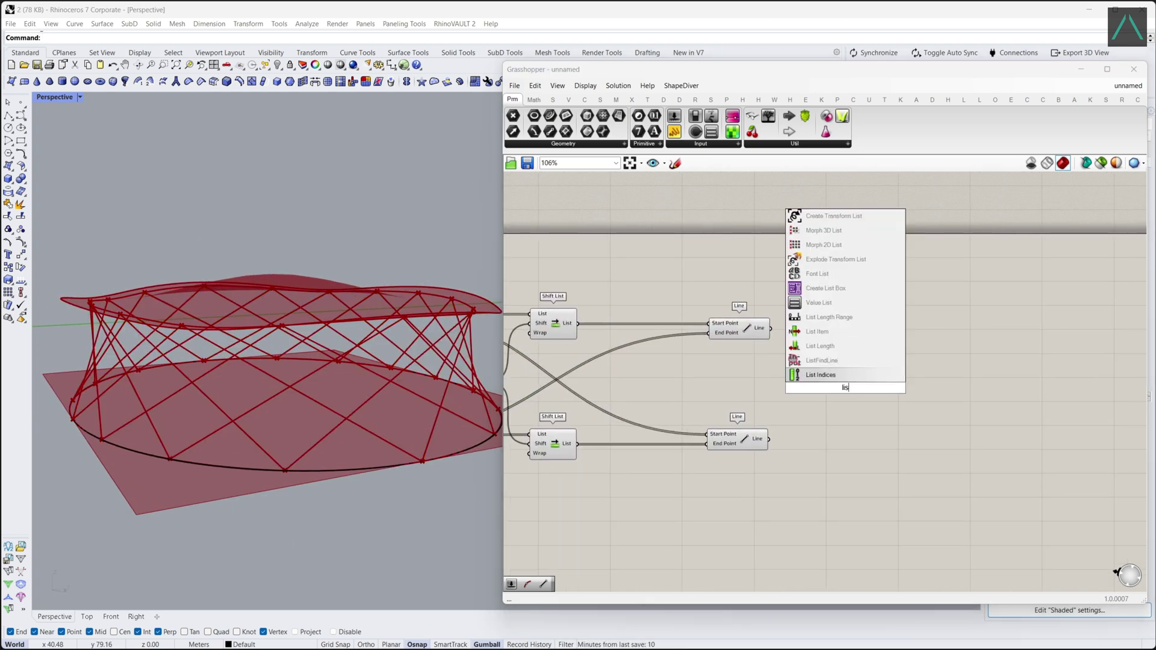
{"action": "type", "text": "t item"}
{"action": "key", "text": "Return"}
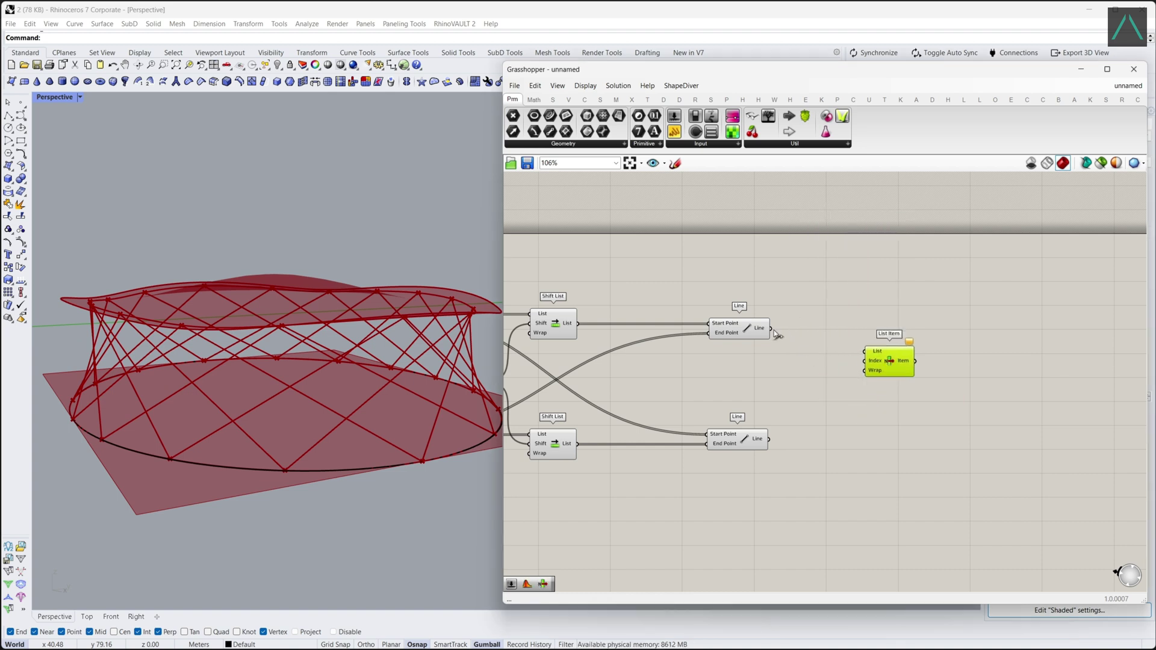
{"action": "left_click_drag", "start_coordinate": [886, 362], "coordinate": [932, 339]}
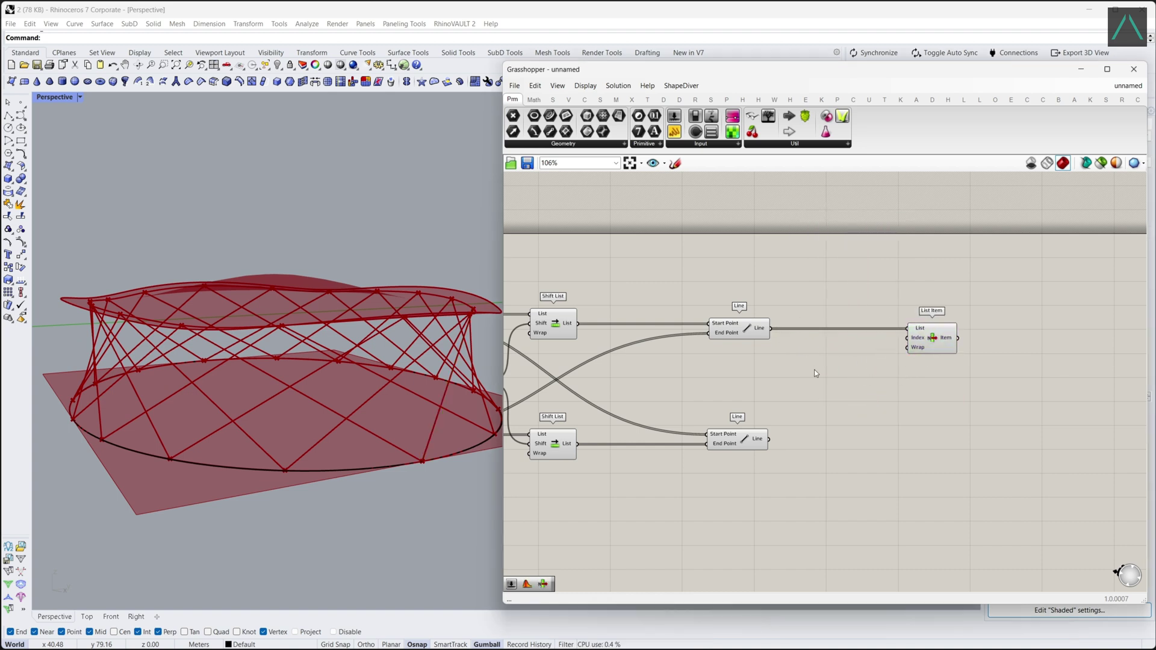
Duplicate the List Item component below the first and connect the lower Line output to its List input
{"action": "left_click", "coordinate": [938, 347]}
{"action": "key", "text": "ctrl+c"}
{"action": "key", "text": "ctrl+v"}
{"action": "left_click_drag", "start_coordinate": [941, 352], "coordinate": [919, 427]}
{"action": "left_click_drag", "start_coordinate": [940, 433], "coordinate": [938, 447]}
Create a number slider of 2, connect it to both List Items' Index inputs and check the selected lines
{"action": "double_click", "coordinate": [783, 387]}
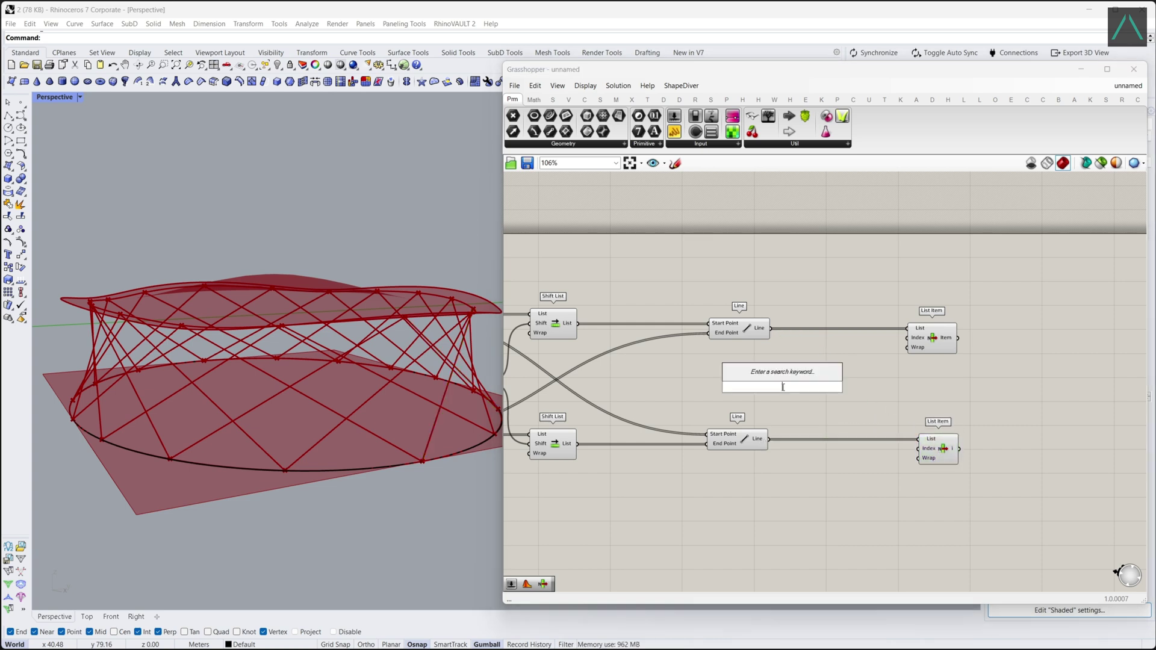
{"action": "type", "text": "2"}
{"action": "key", "text": "Return"}
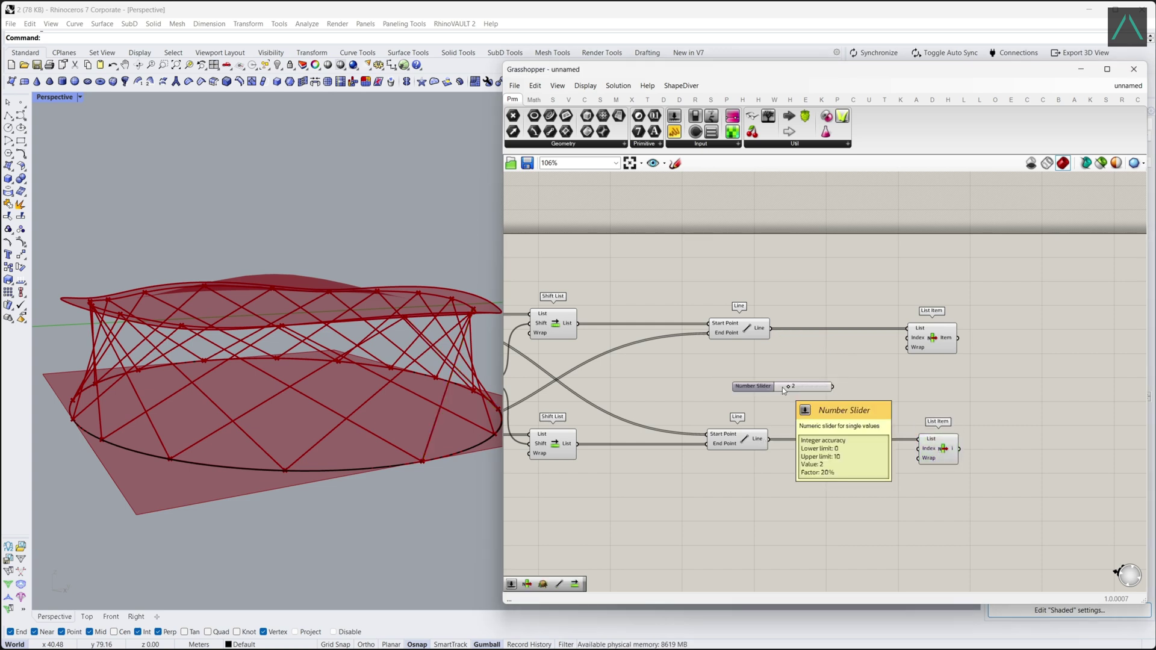
{"action": "left_click_drag", "start_coordinate": [782, 386], "coordinate": [794, 373]}
{"action": "left_click_drag", "start_coordinate": [908, 346], "coordinate": [908, 338]}
{"action": "right_click_drag", "start_coordinate": [361, 385], "coordinate": [412, 381]}
{"action": "left_click_drag", "start_coordinate": [843, 373], "coordinate": [899, 433]}
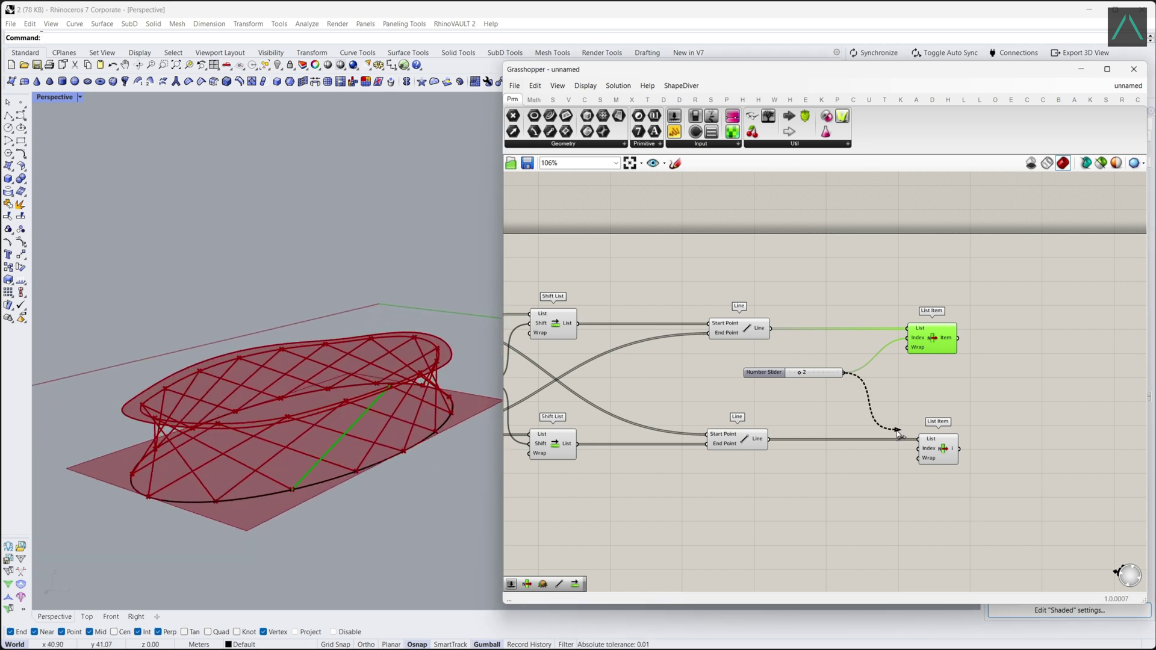
{"action": "left_click_drag", "start_coordinate": [825, 376], "coordinate": [835, 373]}
{"action": "left_click_drag", "start_coordinate": [1016, 486], "coordinate": [936, 344]}
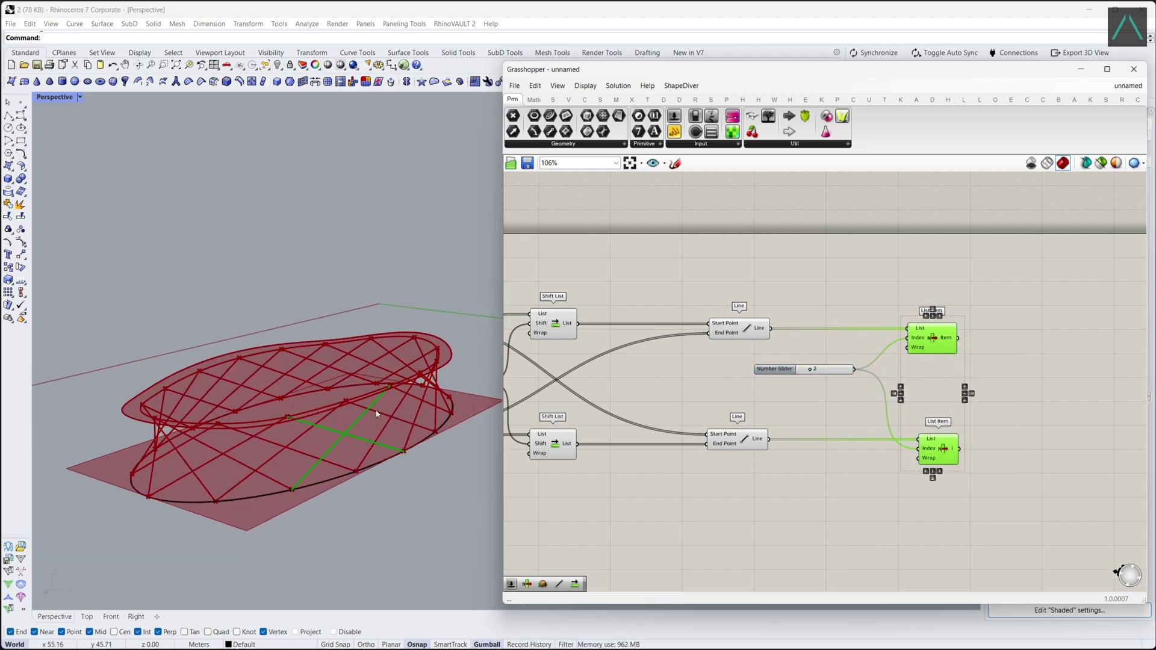
{"action": "scroll", "coordinate": [378, 410], "scroll_direction": "up", "scroll_amount": 2}
Duplicate the index slider twice with values 3 and 4, and add both copies to the Index inputs of both List Items
{"action": "left_click_drag", "start_coordinate": [832, 371], "coordinate": [830, 404]}
{"action": "key", "text": "ctrl+c"}
{"action": "key", "text": "ctrl+v"}
{"action": "scroll", "coordinate": [831, 376], "scroll_direction": "up", "scroll_amount": 1}
{"action": "left_click", "coordinate": [839, 394]}
{"action": "scroll", "coordinate": [841, 393], "scroll_direction": "up", "scroll_amount": 1}
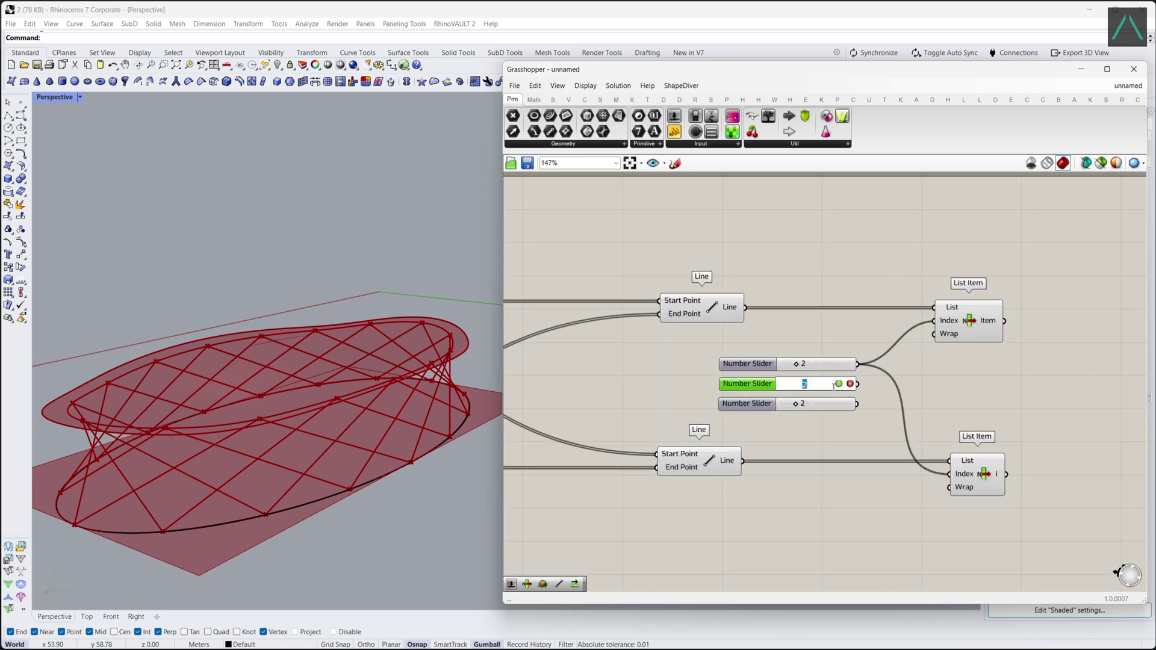
{"action": "type", "text": "3"}
{"action": "left_click", "coordinate": [831, 405]}
{"action": "left_click_drag", "start_coordinate": [891, 366], "coordinate": [934, 320], "text": "shift"}
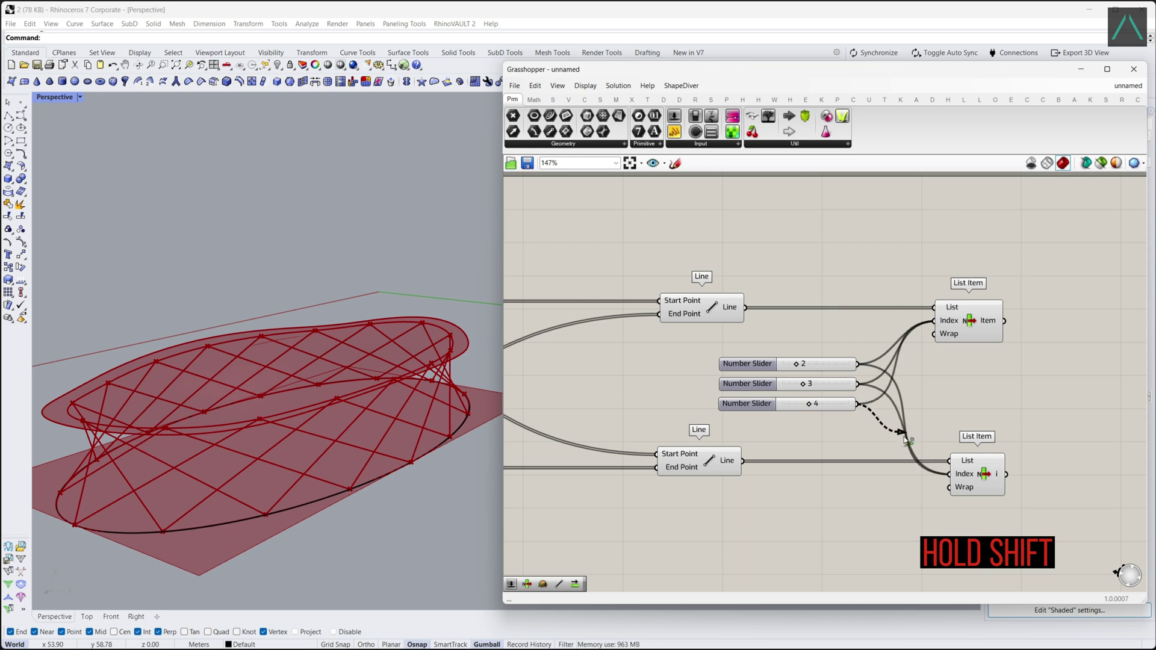
Check the lines picked by the List Items and turn off the preview of the Divide Curve, Shift List and Line components
{"action": "left_click_drag", "start_coordinate": [1035, 525], "coordinate": [971, 326]}
{"action": "scroll", "coordinate": [381, 451], "scroll_direction": "down", "scroll_amount": 3}
{"action": "right_click_drag", "start_coordinate": [382, 451], "coordinate": [379, 478]}
{"action": "scroll", "coordinate": [432, 408], "scroll_direction": "up", "scroll_amount": 3}
{"action": "scroll", "coordinate": [1088, 432], "scroll_direction": "down", "scroll_amount": 6}
{"action": "left_click", "coordinate": [970, 459]}
{"action": "scroll", "coordinate": [421, 415], "scroll_direction": "down", "scroll_amount": 4}
{"action": "scroll", "coordinate": [345, 478], "scroll_direction": "up", "scroll_amount": 3}
{"action": "left_click_drag", "start_coordinate": [976, 477], "coordinate": [804, 380]}
{"action": "middle_click", "coordinate": [801, 408]}
{"action": "left_click", "coordinate": [836, 374]}
{"action": "left_click", "coordinate": [757, 458]}
Add a Diamond Panels component below Project and connect the base Brep to its Surface input
{"action": "scroll", "coordinate": [335, 465], "scroll_direction": "down", "scroll_amount": 3}
{"action": "right_click_drag", "start_coordinate": [335, 465], "coordinate": [328, 486]}
{"action": "scroll", "coordinate": [331, 490], "scroll_direction": "up", "scroll_amount": 4}
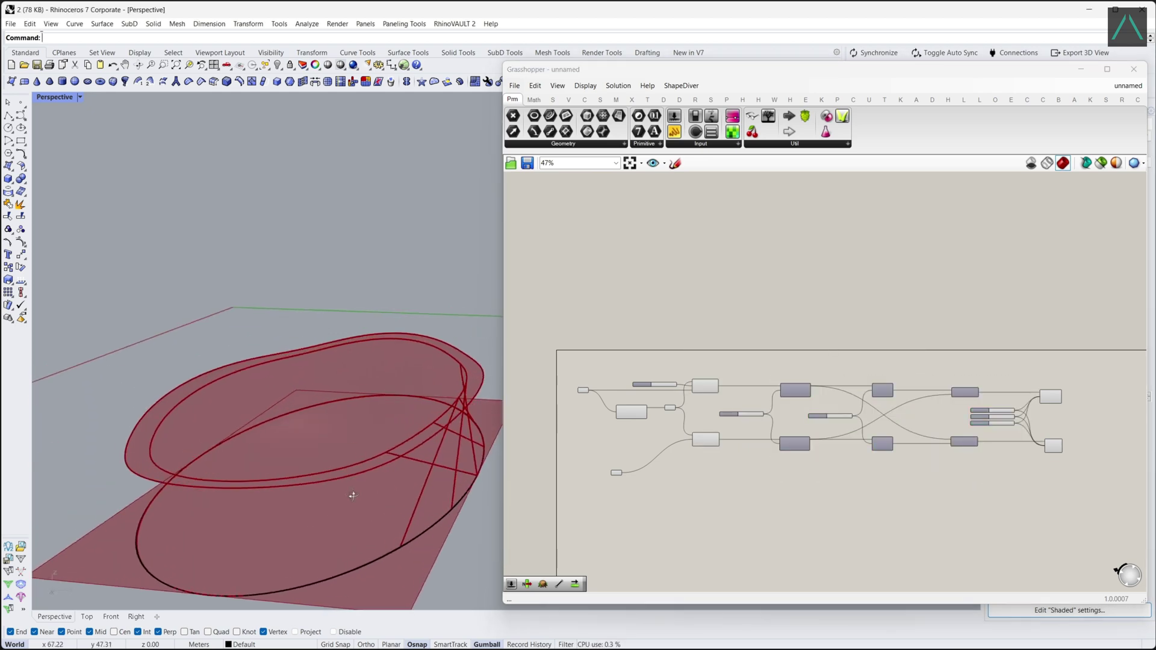
{"action": "scroll", "coordinate": [630, 481], "scroll_direction": "up", "scroll_amount": 2}
{"action": "right_click_drag", "start_coordinate": [630, 481], "coordinate": [627, 443]}
{"action": "scroll", "coordinate": [623, 443], "scroll_direction": "up", "scroll_amount": 3}
{"action": "left_click", "coordinate": [596, 421]}
{"action": "left_click", "coordinate": [621, 470]}
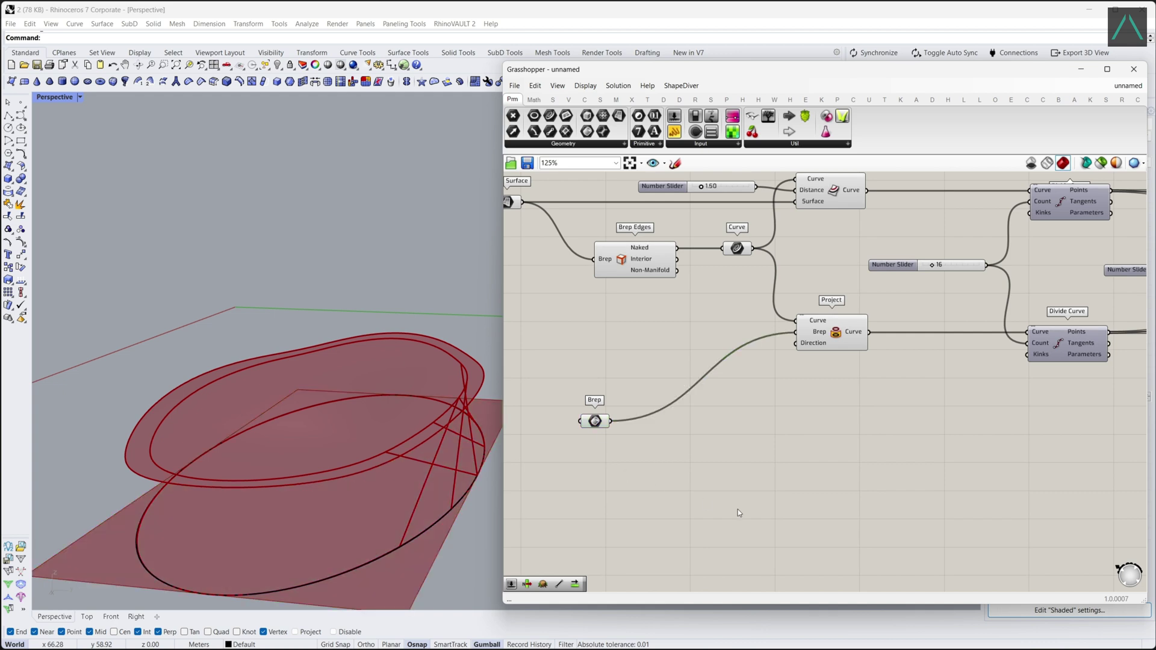
{"action": "double_click", "coordinate": [765, 477]}
{"action": "type", "text": "diamond"}
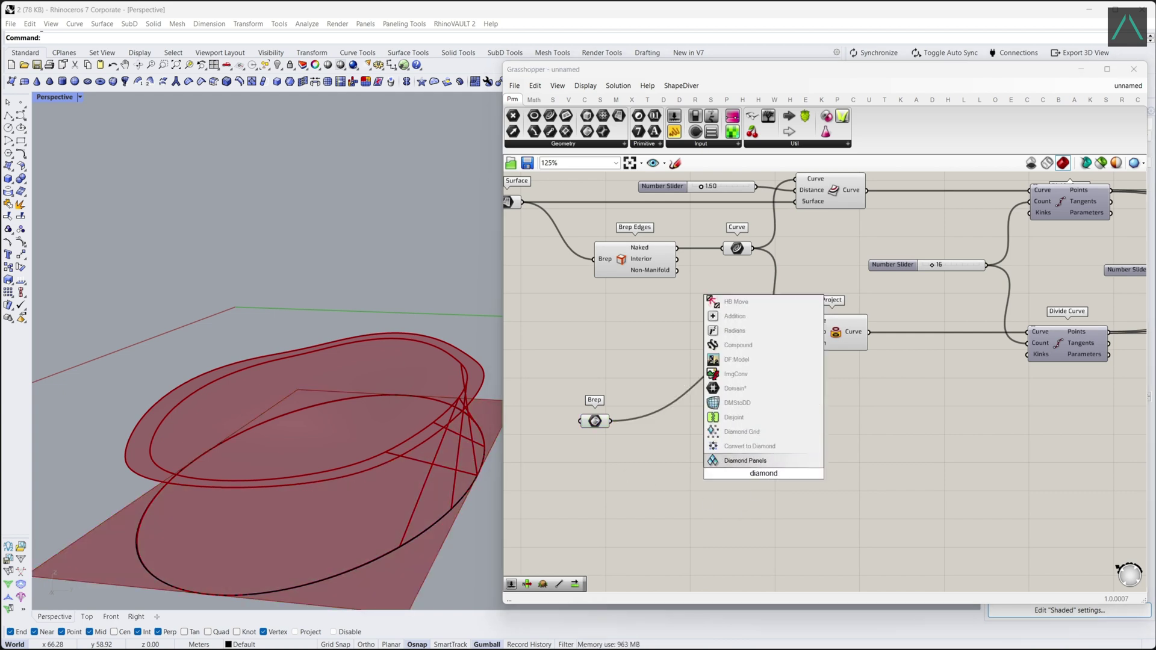
{"action": "left_click", "coordinate": [772, 462]}
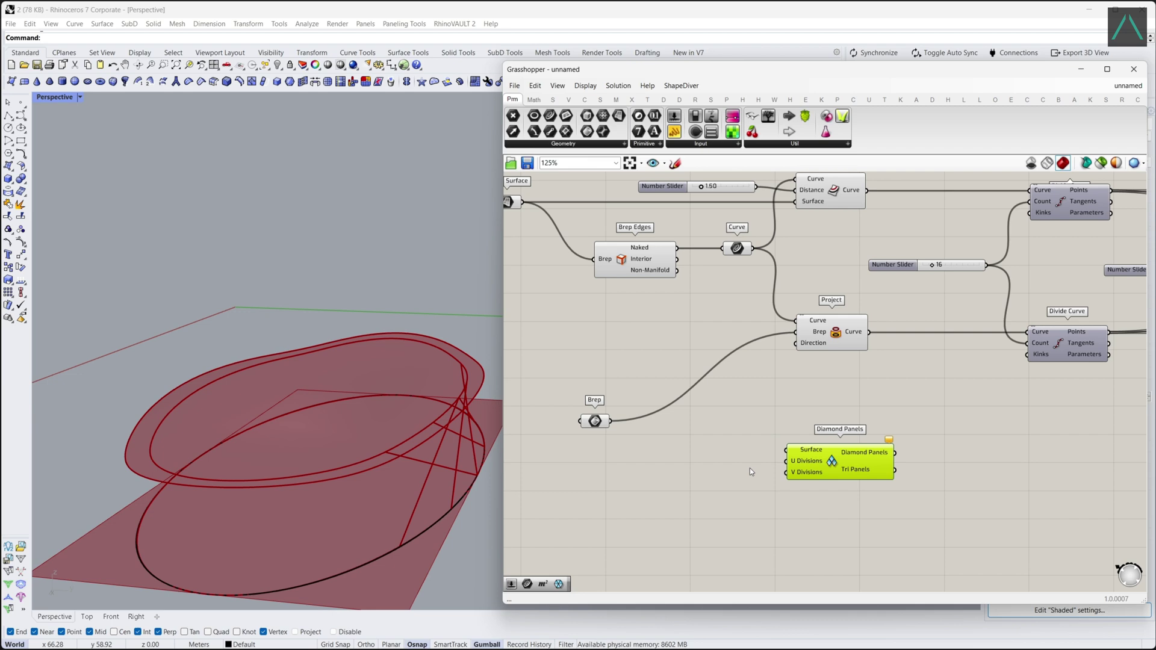
{"action": "left_click", "coordinate": [617, 426]}
{"action": "left_click_drag", "start_coordinate": [786, 452], "coordinate": [787, 452]}
{"action": "left_click_drag", "start_coordinate": [834, 464], "coordinate": [922, 436]}
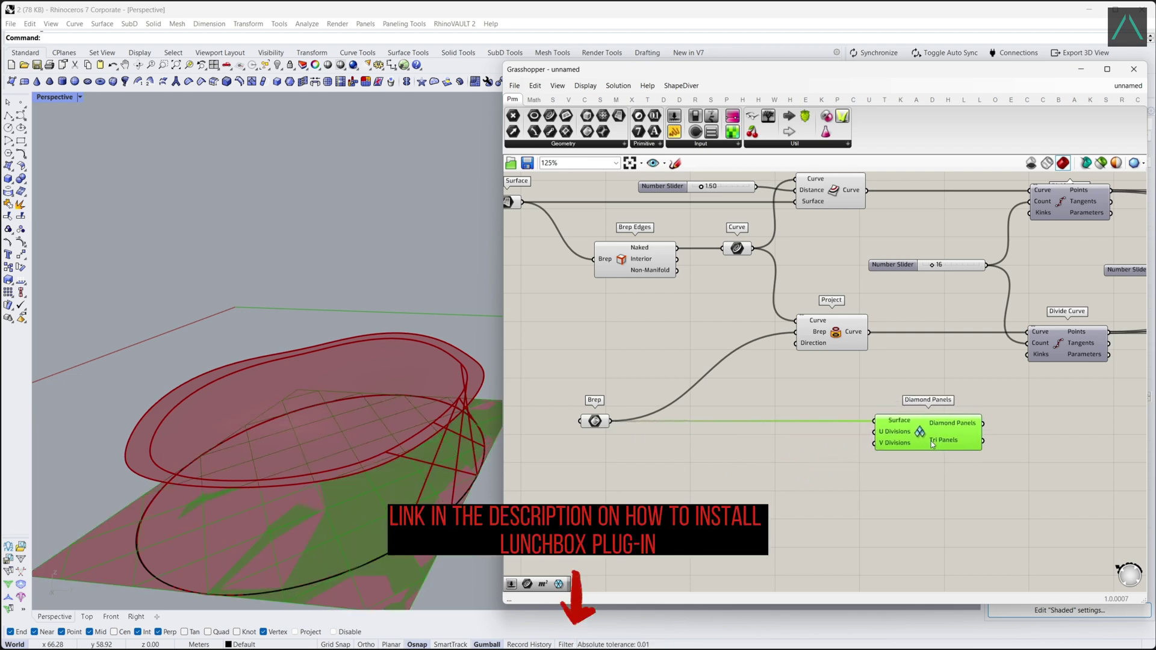
Create a number slider of 15 and connect it to the U Divisions and V Divisions of Diamond Panels
{"action": "left_click", "coordinate": [876, 485]}
{"action": "right_click_drag", "start_coordinate": [876, 485], "coordinate": [813, 479]}
{"action": "scroll", "coordinate": [735, 477], "scroll_direction": "down", "scroll_amount": 2}
{"action": "scroll", "coordinate": [695, 465], "scroll_direction": "up", "scroll_amount": 1}
{"action": "double_click", "coordinate": [666, 472]}
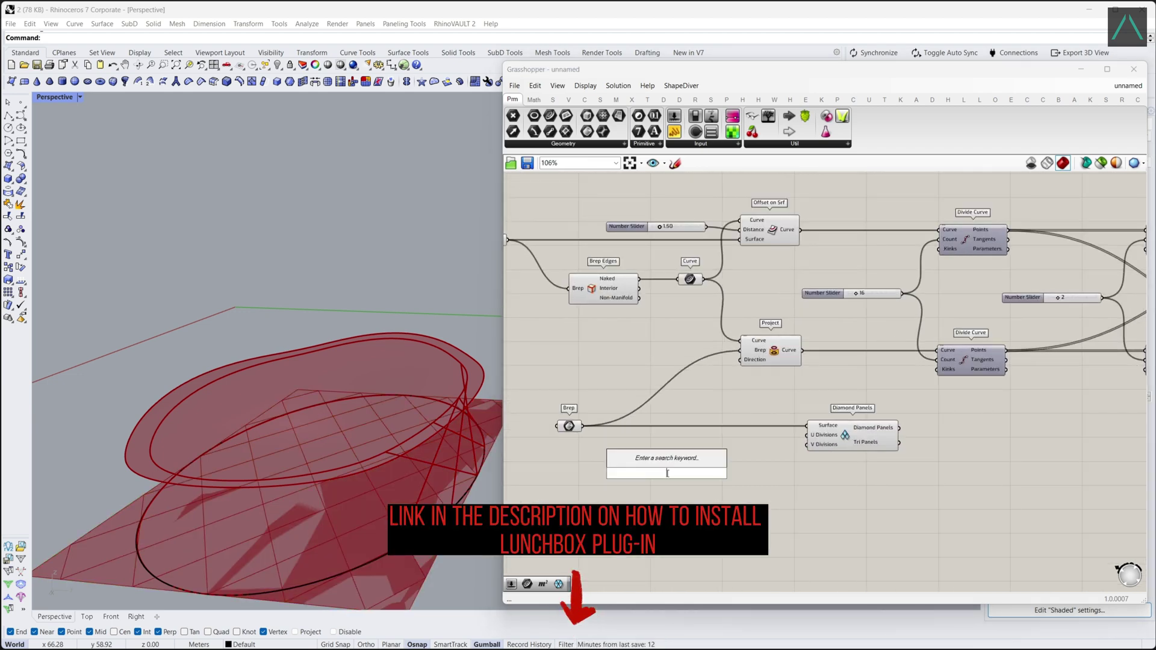
{"action": "type", "text": "15"}
{"action": "key", "text": "Return"}
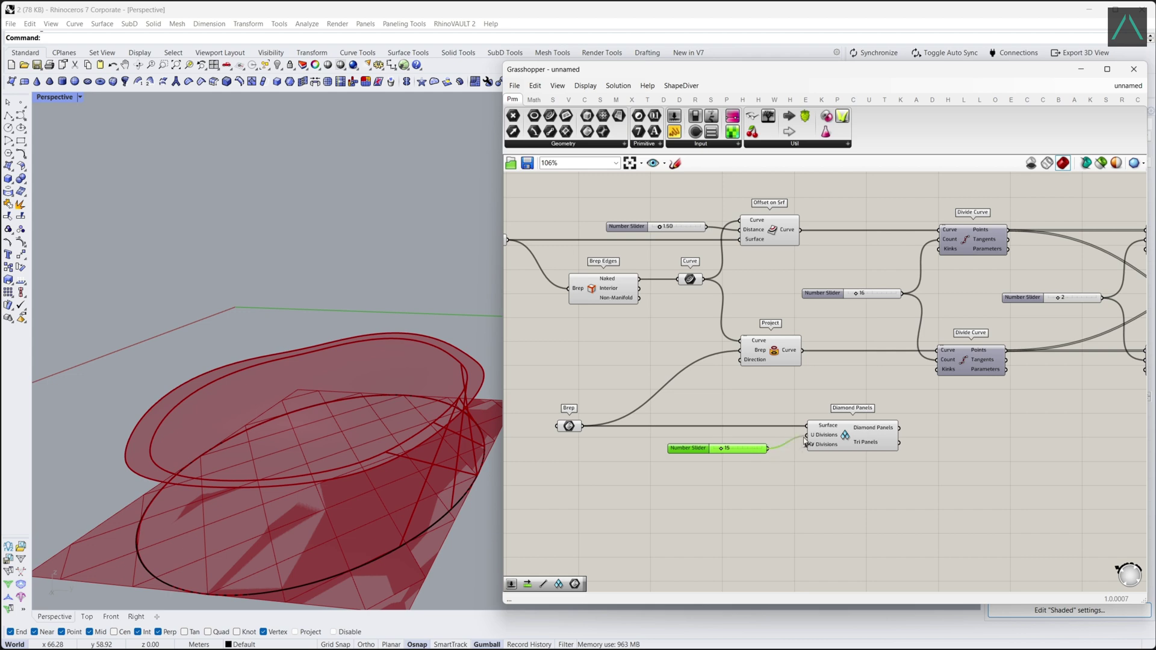
{"action": "left_click_drag", "start_coordinate": [805, 441], "coordinate": [807, 445]}
{"action": "left_click_drag", "start_coordinate": [721, 451], "coordinate": [725, 451]}
{"action": "double_click", "coordinate": [726, 451]}
{"action": "type", "text": "15"}
{"action": "key", "text": "Return"}
Turn off the preview of the base Brep parameter feeding Diamond Panels
{"action": "scroll", "coordinate": [762, 497], "scroll_direction": "down", "scroll_amount": 1}
{"action": "left_click_drag", "start_coordinate": [587, 426], "coordinate": [648, 488]}
{"action": "middle_click", "coordinate": [597, 434]}
{"action": "left_click", "coordinate": [641, 390]}
{"action": "left_click", "coordinate": [855, 460]}
{"action": "right_click_drag", "start_coordinate": [855, 460], "coordinate": [821, 478]}
{"action": "scroll", "coordinate": [821, 475], "scroll_direction": "up", "scroll_amount": 1}
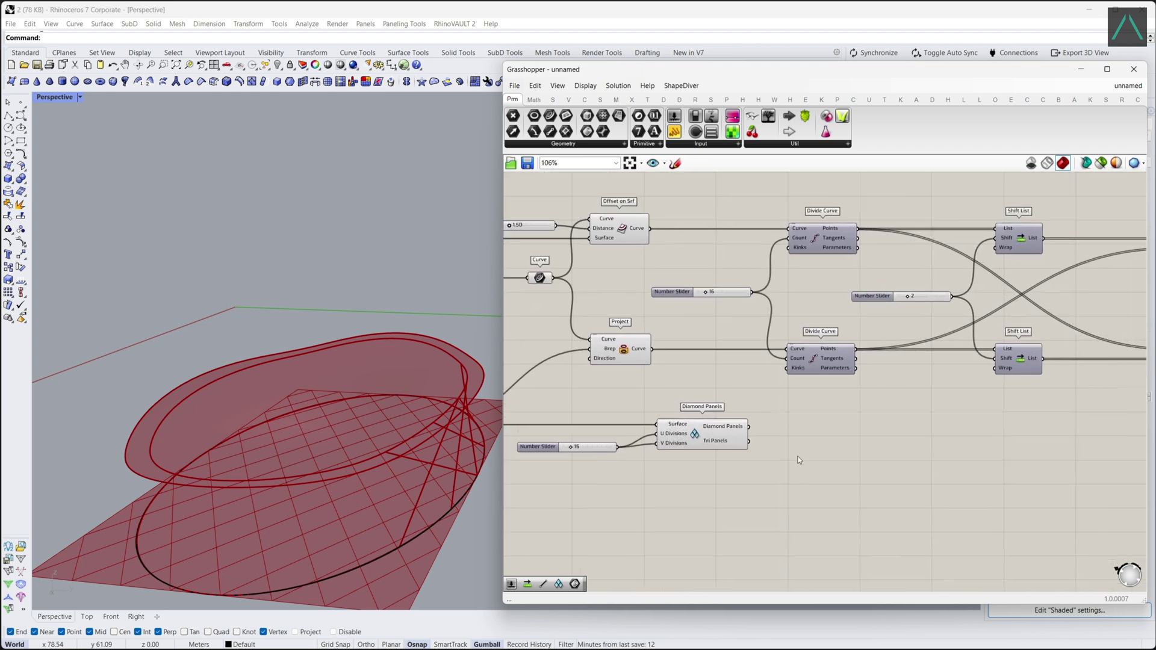
Add a Curve parameter and connect the Diamond Panels output to it
{"action": "double_click", "coordinate": [796, 479]}
{"action": "type", "text": "curve"}
{"action": "left_click", "coordinate": [785, 472]}
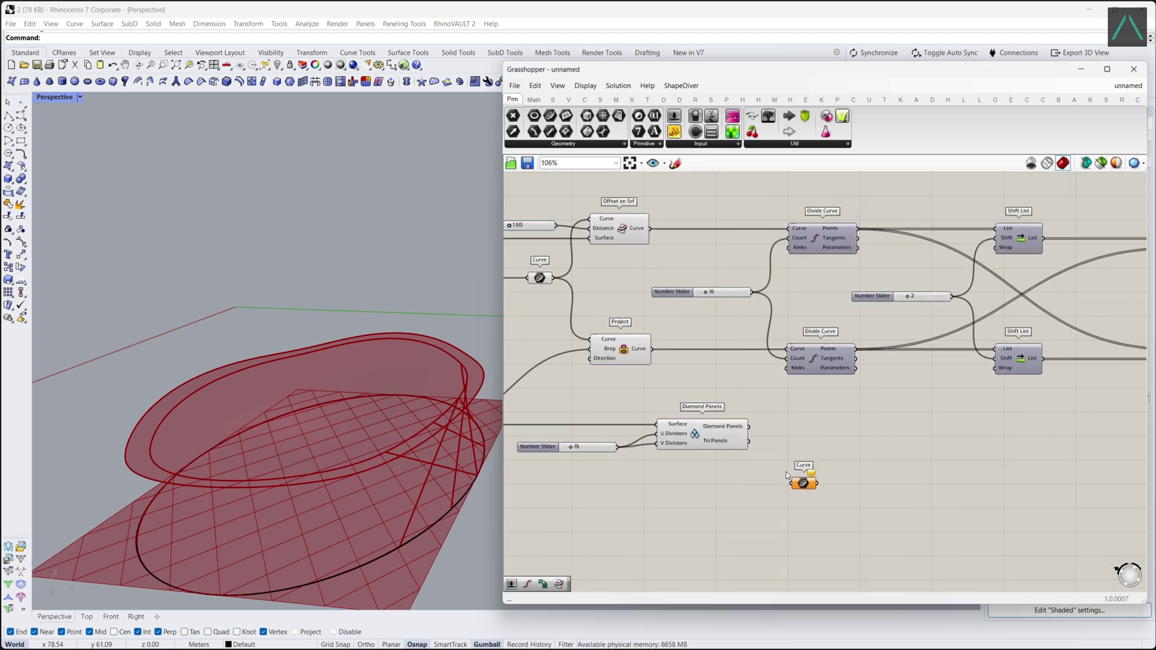
{"action": "left_click_drag", "start_coordinate": [749, 427], "coordinate": [791, 483]}
{"action": "left_click_drag", "start_coordinate": [802, 483], "coordinate": [806, 440]}
Turn off the preview of the Diamond Panels component and reposition the Curve parameter beside it
{"action": "left_click", "coordinate": [692, 440]}
{"action": "middle_click", "coordinate": [689, 436]}
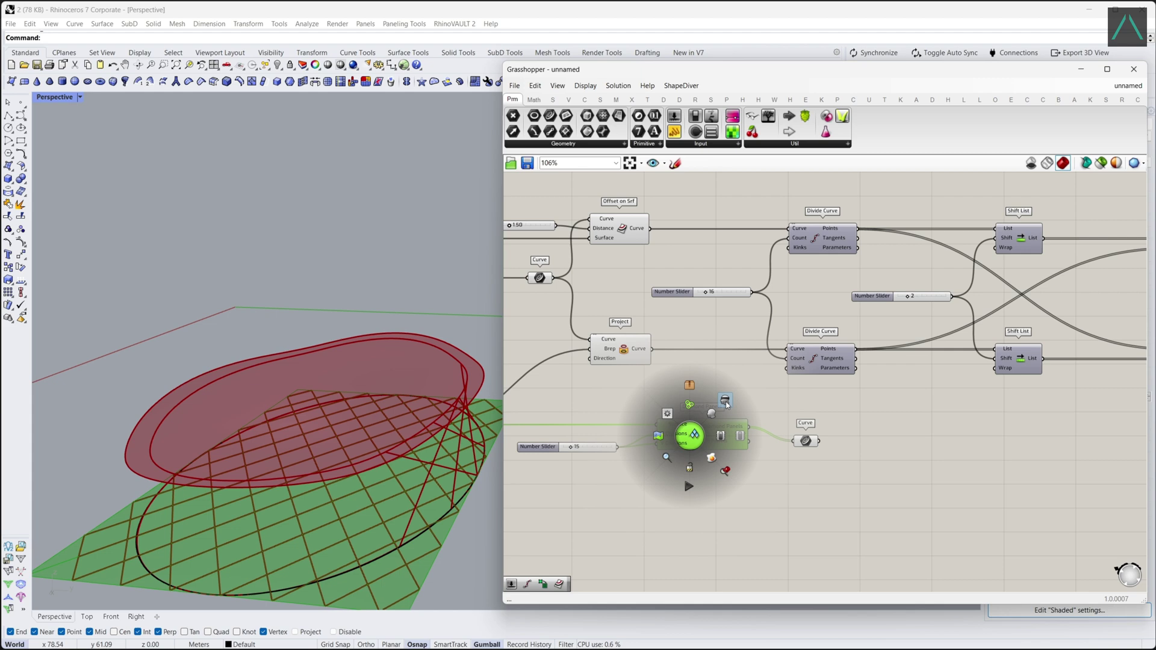
{"action": "left_click", "coordinate": [726, 399]}
{"action": "left_click", "coordinate": [807, 458]}
{"action": "right_click_drag", "start_coordinate": [807, 457], "coordinate": [787, 454]}
{"action": "left_click_drag", "start_coordinate": [787, 440], "coordinate": [790, 452]}
{"action": "left_click", "coordinate": [819, 500]}
{"action": "mouse_move", "coordinate": [821, 500]}
{"action": "right_mouse_down"}
{"action": "mouse_move", "coordinate": [804, 490]}
{"action": "mouse_move", "coordinate": [834, 500]}
{"action": "right_mouse_up"}
Add a second Brep parameter below the definition and feed it the roof Surface parameter
{"action": "scroll", "coordinate": [835, 505], "scroll_direction": "down", "scroll_amount": 2}
{"action": "right_click_drag", "start_coordinate": [630, 482], "coordinate": [743, 475]}
{"action": "scroll", "coordinate": [742, 475], "scroll_direction": "down", "scroll_amount": 2}
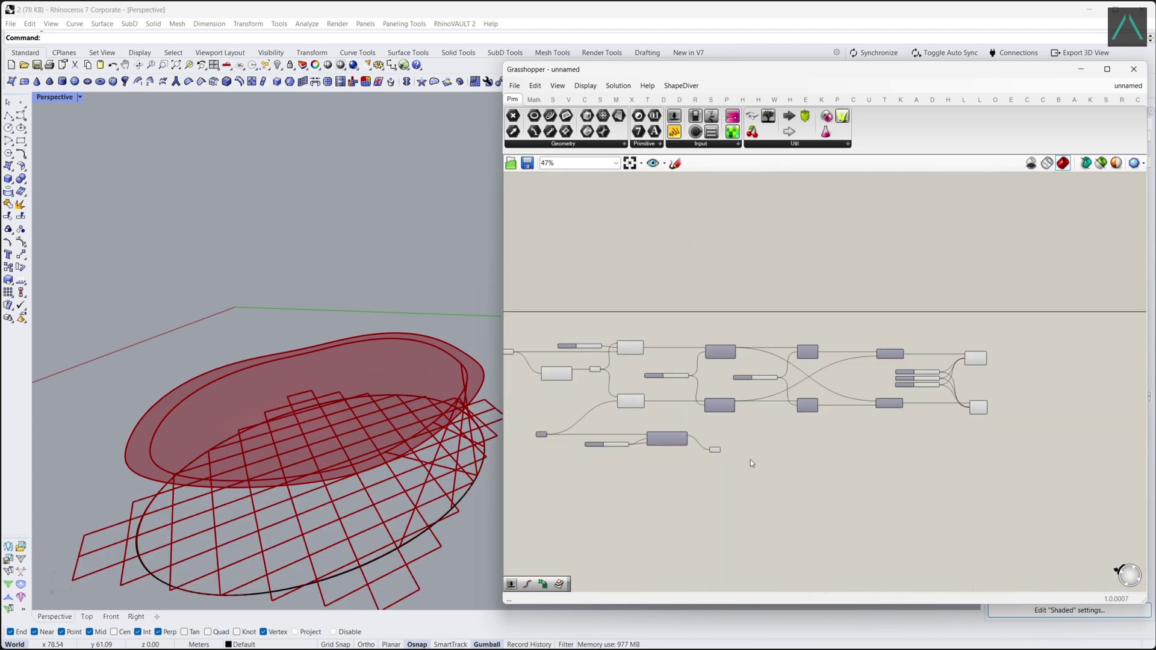
{"action": "scroll", "coordinate": [1012, 483], "scroll_direction": "down", "scroll_amount": 1}
{"action": "key", "text": "ctrl+a"}
{"action": "left_click", "coordinate": [562, 411]}
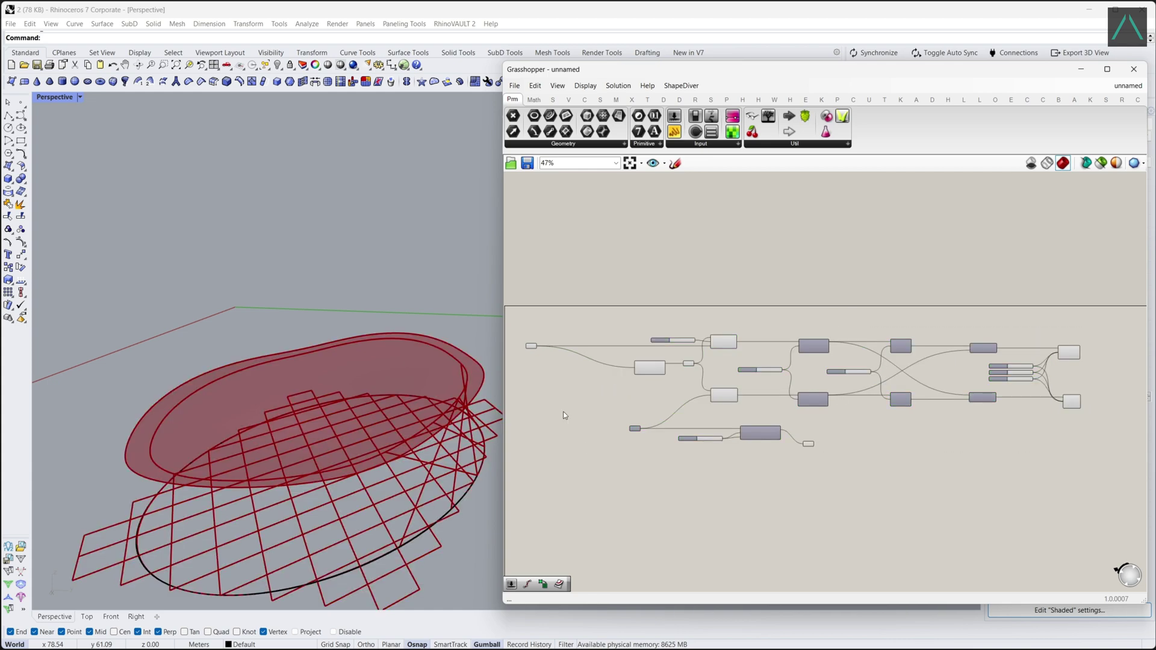
{"action": "scroll", "coordinate": [626, 452], "scroll_direction": "up", "scroll_amount": 3}
{"action": "double_click", "coordinate": [627, 444]}
{"action": "type", "text": "brep"}
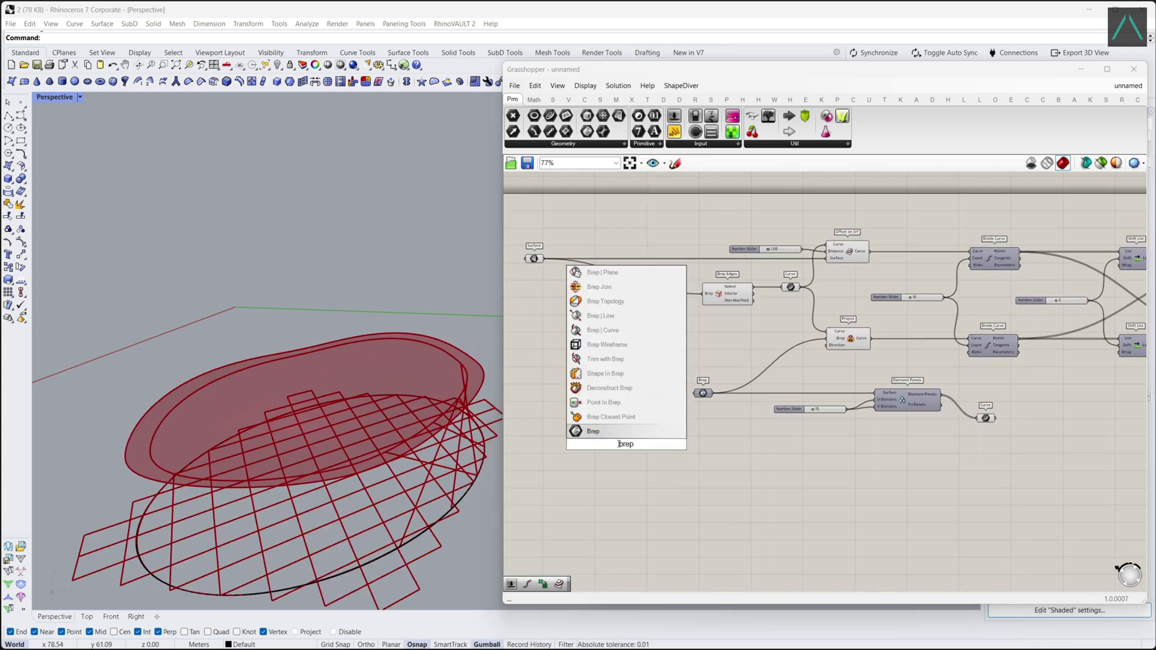
{"action": "key", "text": "Return"}
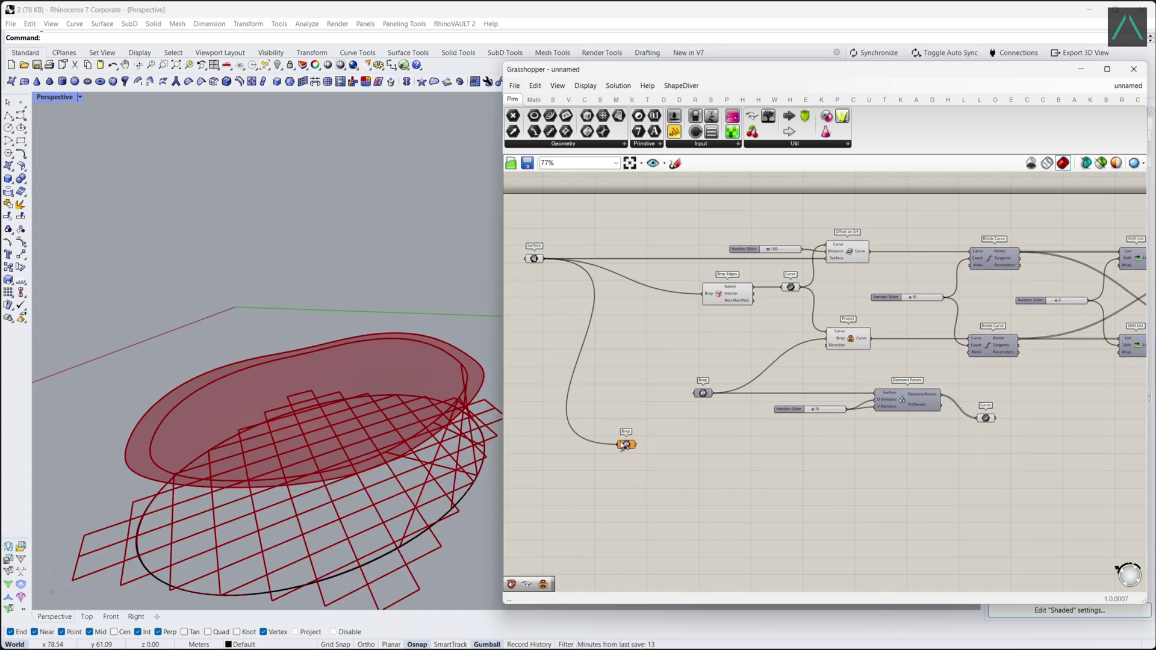
{"action": "left_click_drag", "start_coordinate": [625, 445], "coordinate": [694, 467]}
{"action": "left_click", "coordinate": [805, 478]}
Add a Project component and connect the panel Curve parameter and the roof Brep to its Curve and Brep inputs
{"action": "scroll", "coordinate": [844, 479], "scroll_direction": "up", "scroll_amount": 2}
{"action": "right_click_drag", "start_coordinate": [843, 478], "coordinate": [769, 490]}
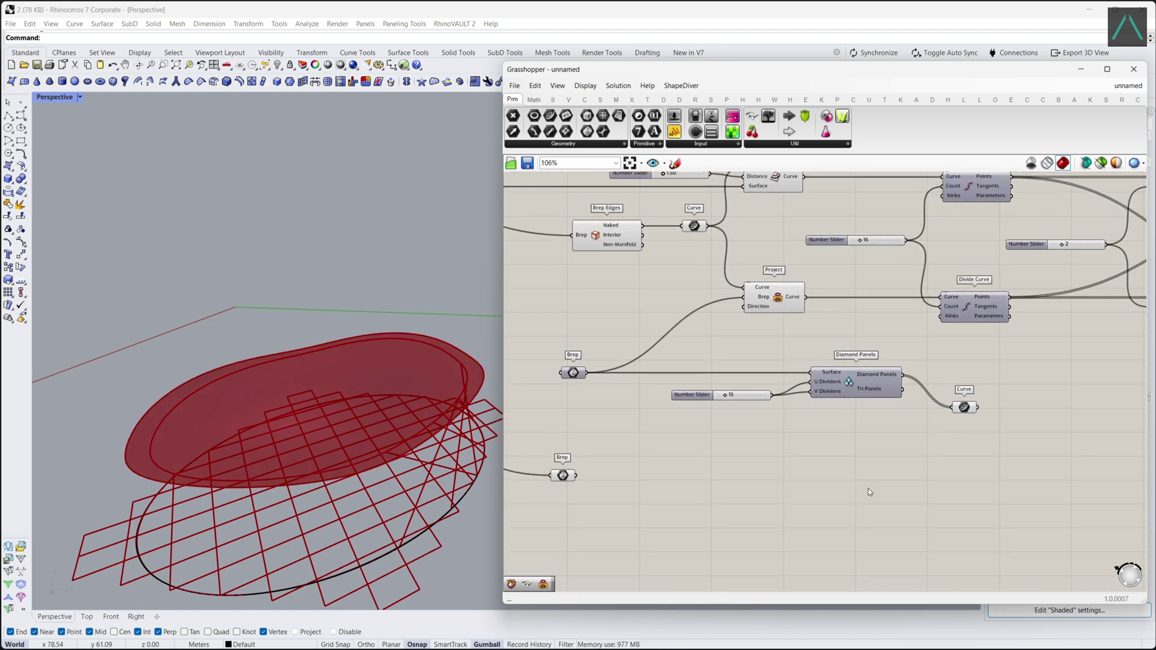
{"action": "double_click", "coordinate": [936, 488]}
{"action": "type", "text": "project"}
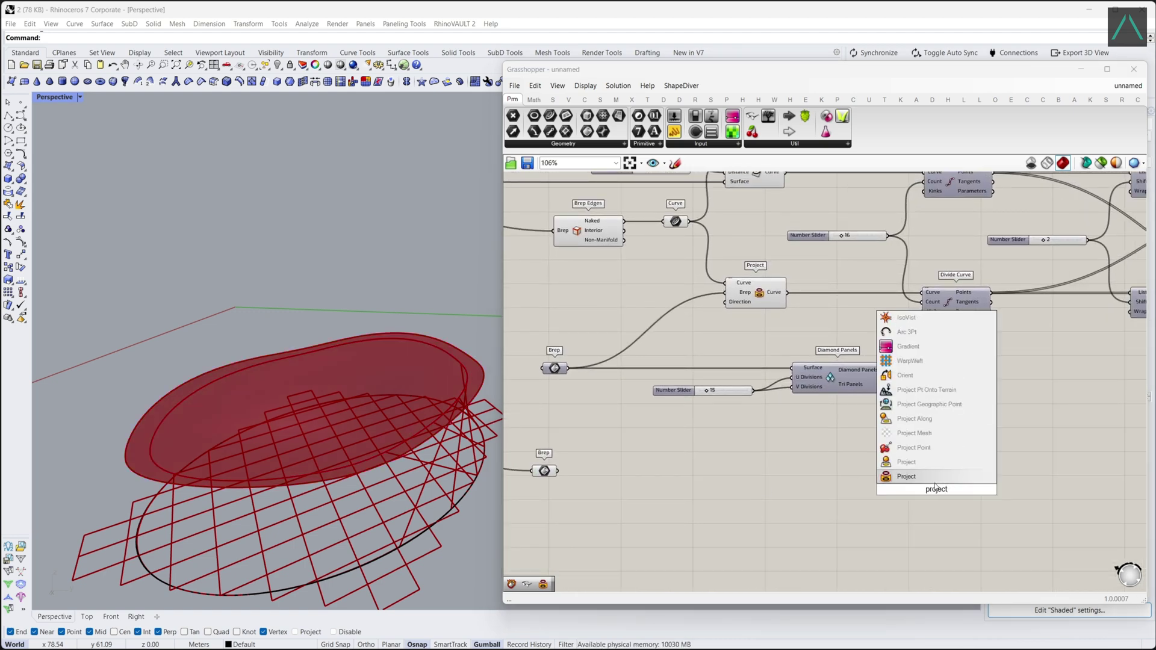
{"action": "key", "text": "Return"}
{"action": "left_click_drag", "start_coordinate": [935, 485], "coordinate": [1001, 480]}
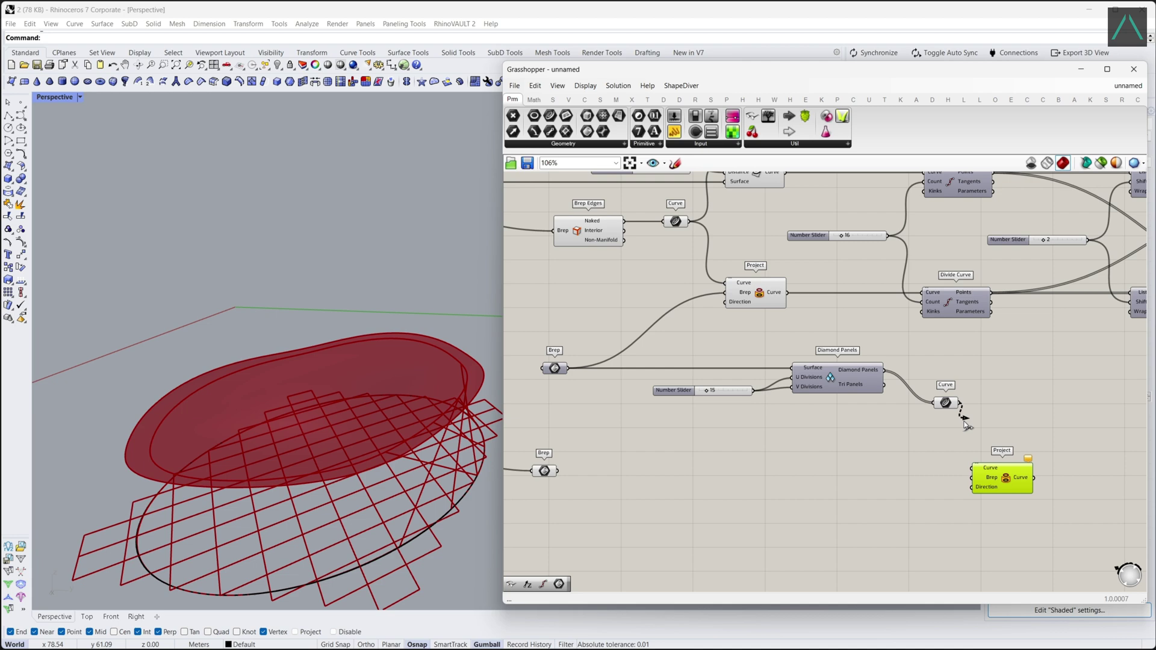
{"action": "left_click_drag", "start_coordinate": [966, 425], "coordinate": [1009, 471]}
{"action": "left_click", "coordinate": [903, 527]}
{"action": "right_click_drag", "start_coordinate": [903, 527], "coordinate": [909, 513]}
{"action": "scroll", "coordinate": [909, 512], "scroll_direction": "down", "scroll_amount": 1}
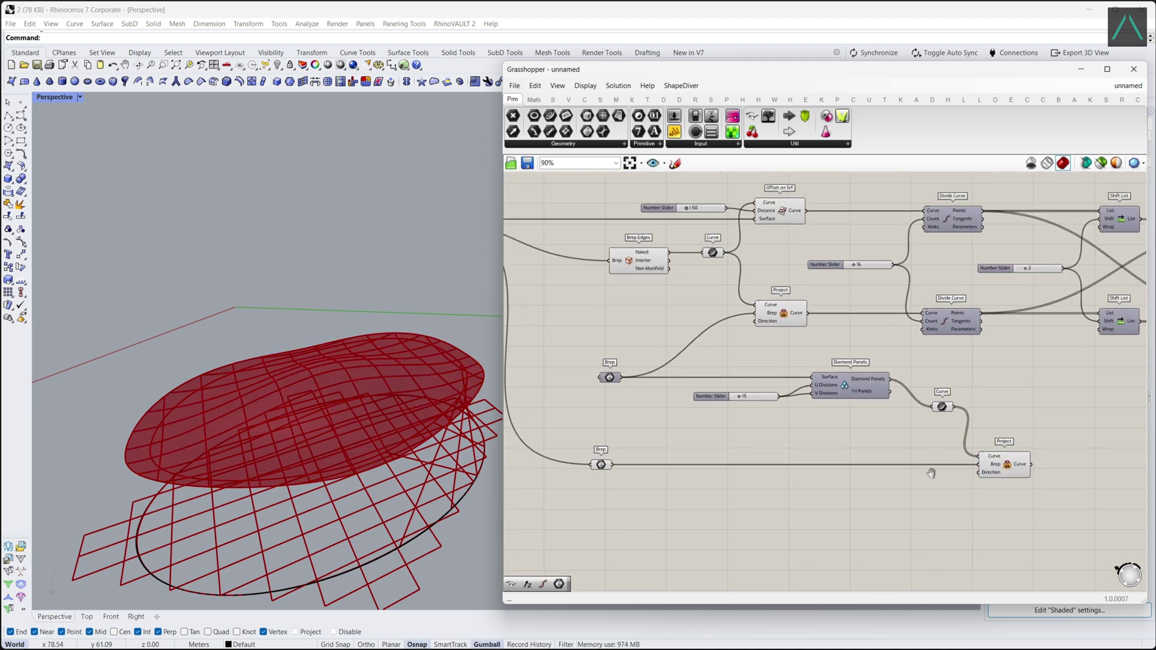
Turn off the preview of the panel Curve parameter and the roof Brep parameter
{"action": "left_click_drag", "start_coordinate": [942, 474], "coordinate": [602, 370]}
{"action": "middle_click", "coordinate": [607, 406]}
{"action": "left_click", "coordinate": [651, 423]}
{"action": "left_click", "coordinate": [747, 459]}
Select the new Project component and examine the diamond pattern projected onto the roof surface
{"action": "left_click", "coordinate": [1025, 473]}
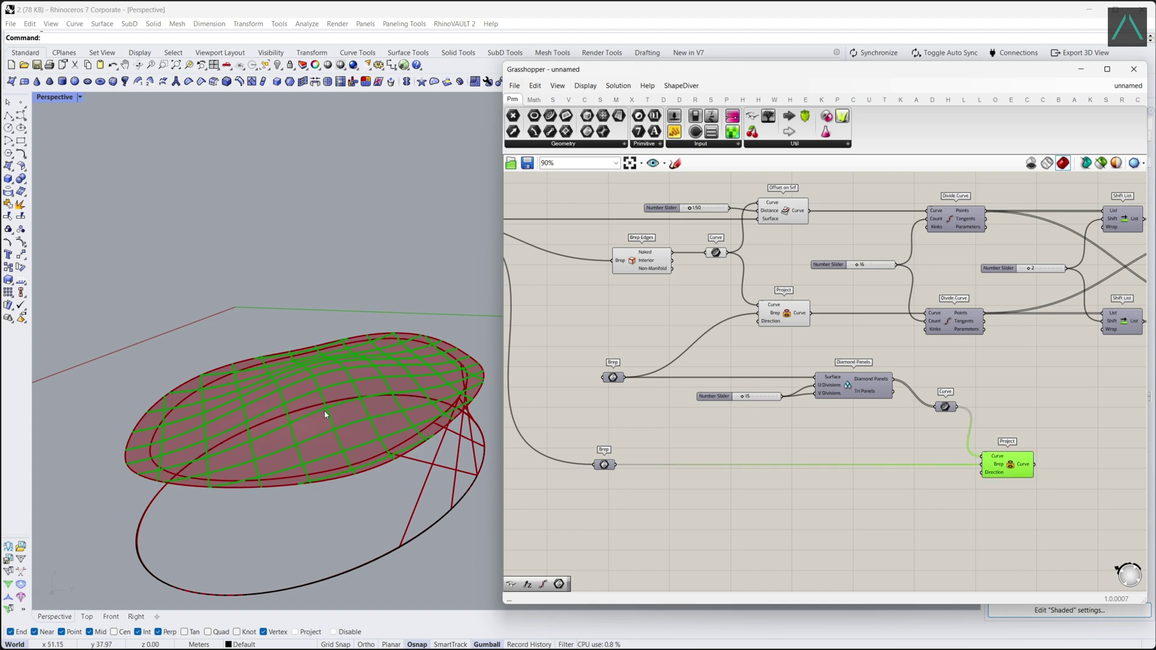
{"action": "right_click_drag", "start_coordinate": [324, 410], "coordinate": [330, 461]}
{"action": "scroll", "coordinate": [330, 461], "scroll_direction": "up", "scroll_amount": 1}
{"action": "scroll", "coordinate": [748, 402], "scroll_direction": "up", "scroll_amount": 2}
{"action": "left_click_drag", "start_coordinate": [742, 395], "coordinate": [744, 399]}
{"action": "scroll", "coordinate": [749, 419], "scroll_direction": "down", "scroll_amount": 4}
{"action": "scroll", "coordinate": [842, 387], "scroll_direction": "up", "scroll_amount": 3}
{"action": "right_click_drag", "start_coordinate": [842, 388], "coordinate": [784, 404]}
{"action": "right_click_drag", "start_coordinate": [301, 457], "coordinate": [291, 420]}
{"action": "scroll", "coordinate": [292, 420], "scroll_direction": "down", "scroll_amount": 6}
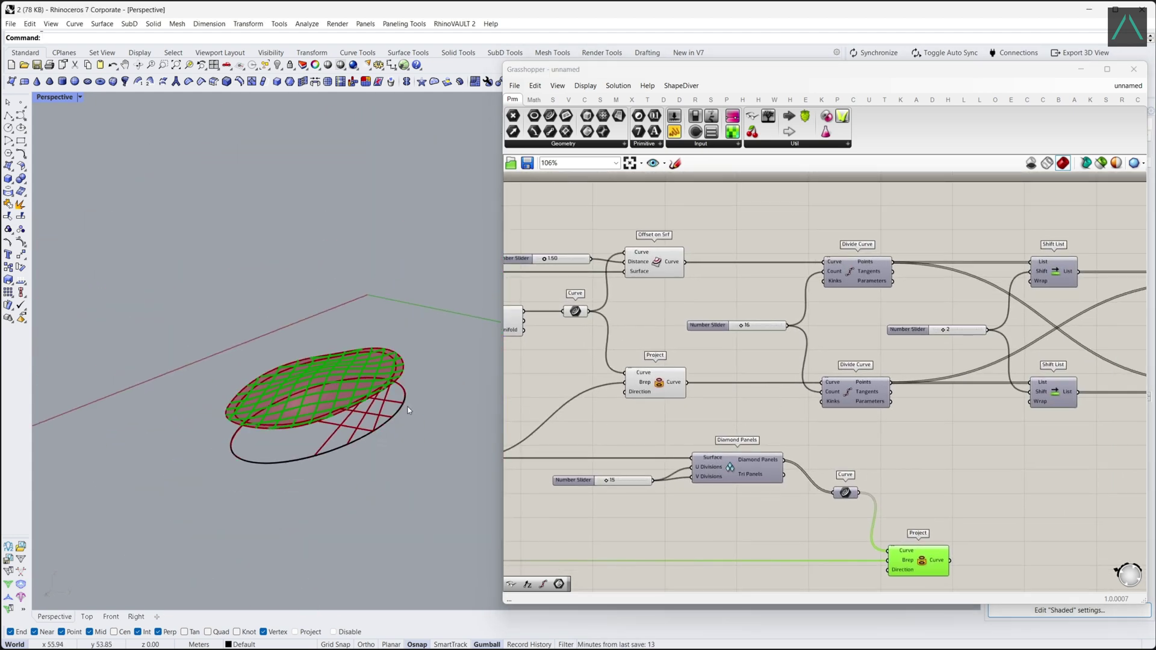
Add a Pipe component beside the Project component of the diamond panels
{"action": "scroll", "coordinate": [289, 419], "scroll_direction": "up", "scroll_amount": 3}
{"action": "scroll", "coordinate": [413, 394], "scroll_direction": "up", "scroll_amount": 4}
{"action": "right_click_drag", "start_coordinate": [946, 332], "coordinate": [915, 324]}
{"action": "left_click_drag", "start_coordinate": [916, 324], "coordinate": [914, 325]}
{"action": "left_click", "coordinate": [884, 451]}
{"action": "scroll", "coordinate": [894, 485], "scroll_direction": "down", "scroll_amount": 2}
{"action": "left_click", "coordinate": [888, 534]}
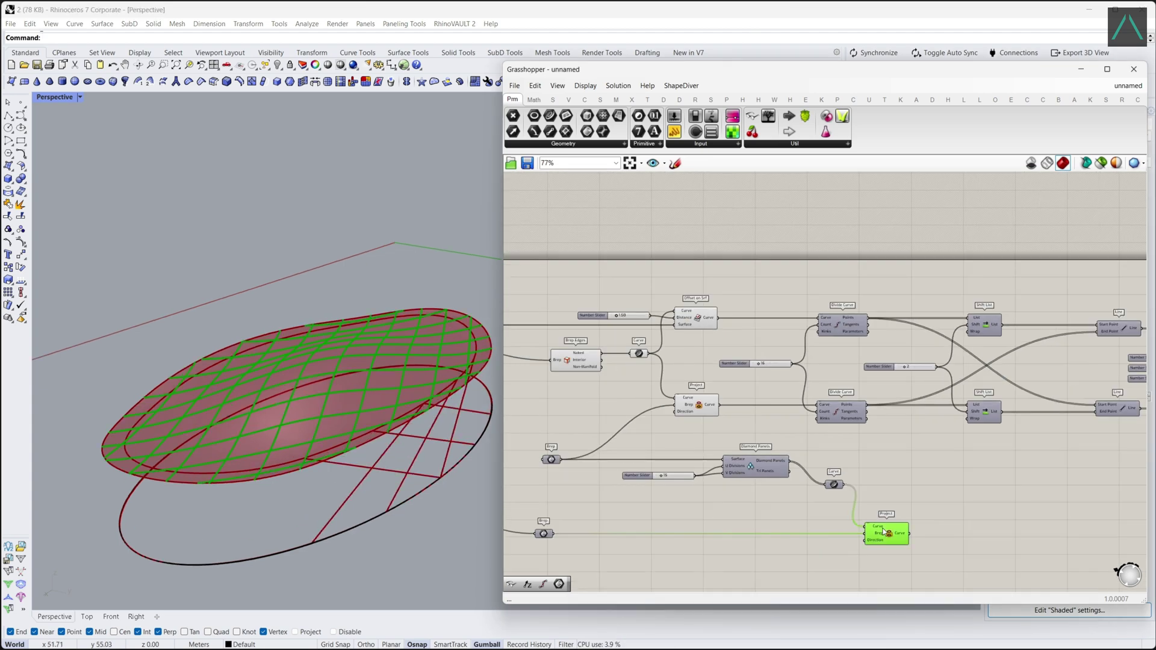
{"action": "right_click_drag", "start_coordinate": [921, 483], "coordinate": [787, 406]}
{"action": "scroll", "coordinate": [843, 473], "scroll_direction": "up", "scroll_amount": 2}
{"action": "left_click", "coordinate": [843, 473]}
{"action": "double_click", "coordinate": [845, 460]}
{"action": "type", "text": "pipe"}
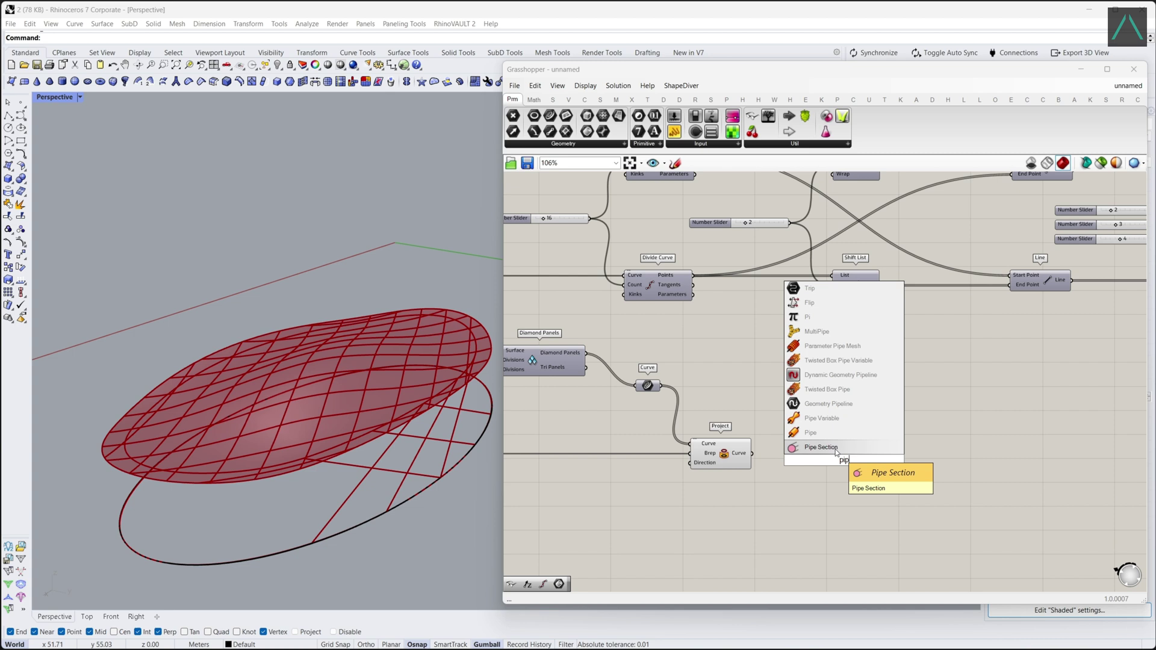
{"action": "key", "text": "Return"}
Add a 0.08 number slider and connect the projected curves and the slider to the Pipe's Curve and Radius inputs
{"action": "double_click", "coordinate": [751, 515]}
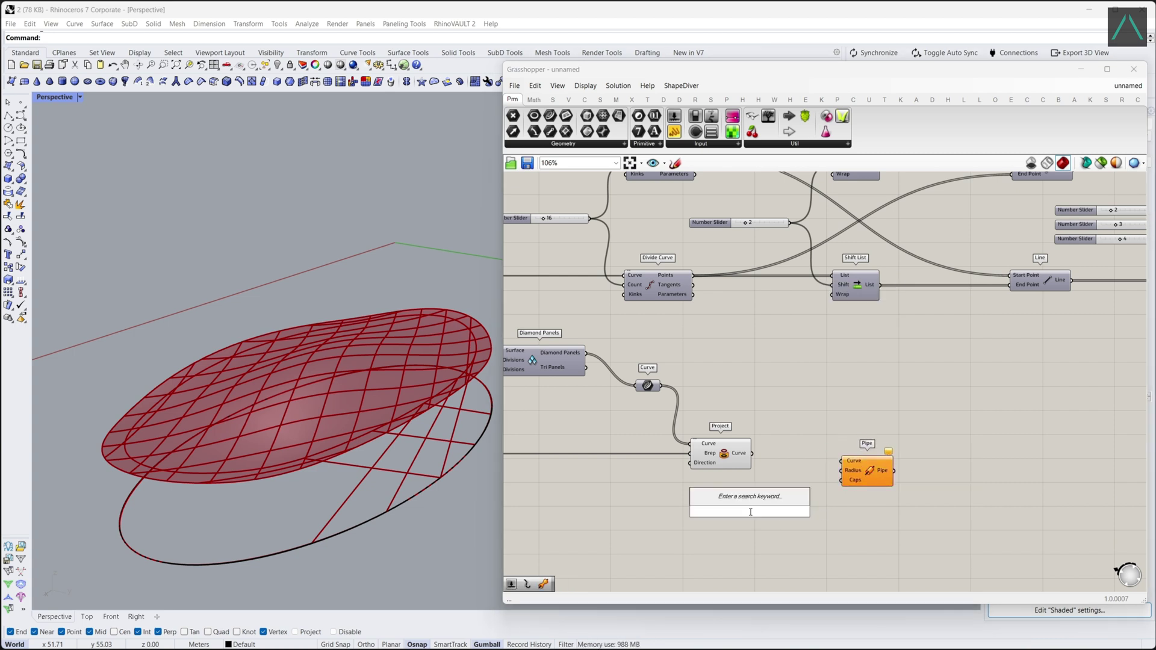
{"action": "type", "text": "0.08"}
{"action": "key", "text": "Return"}
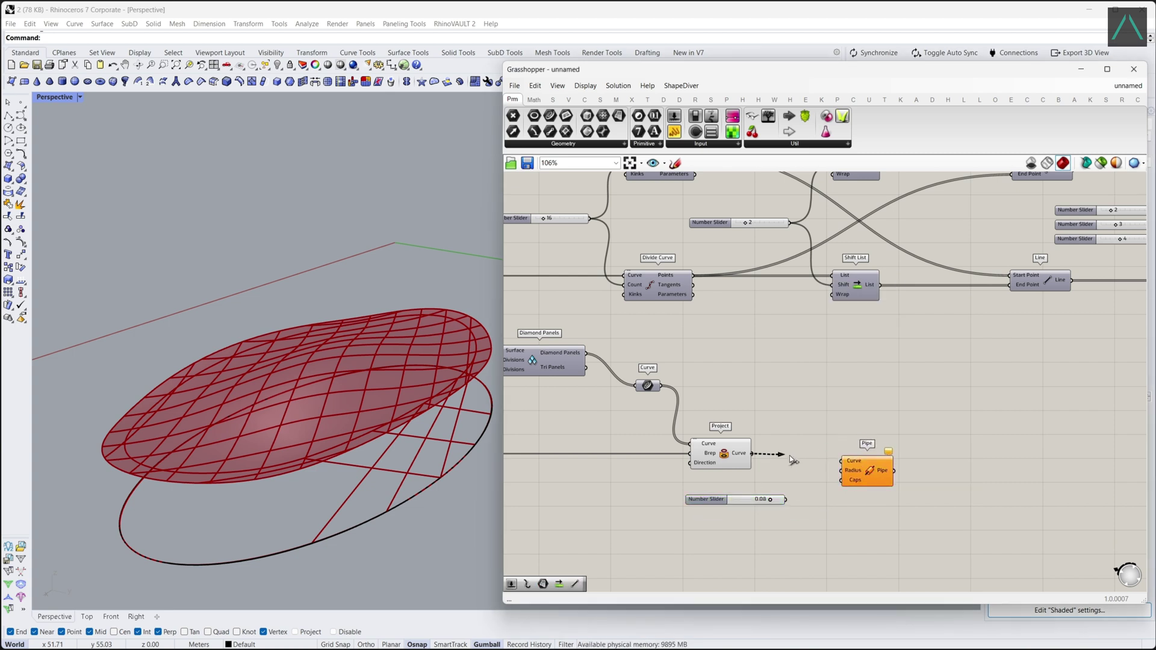
{"action": "left_click_drag", "start_coordinate": [866, 473], "coordinate": [878, 465]}
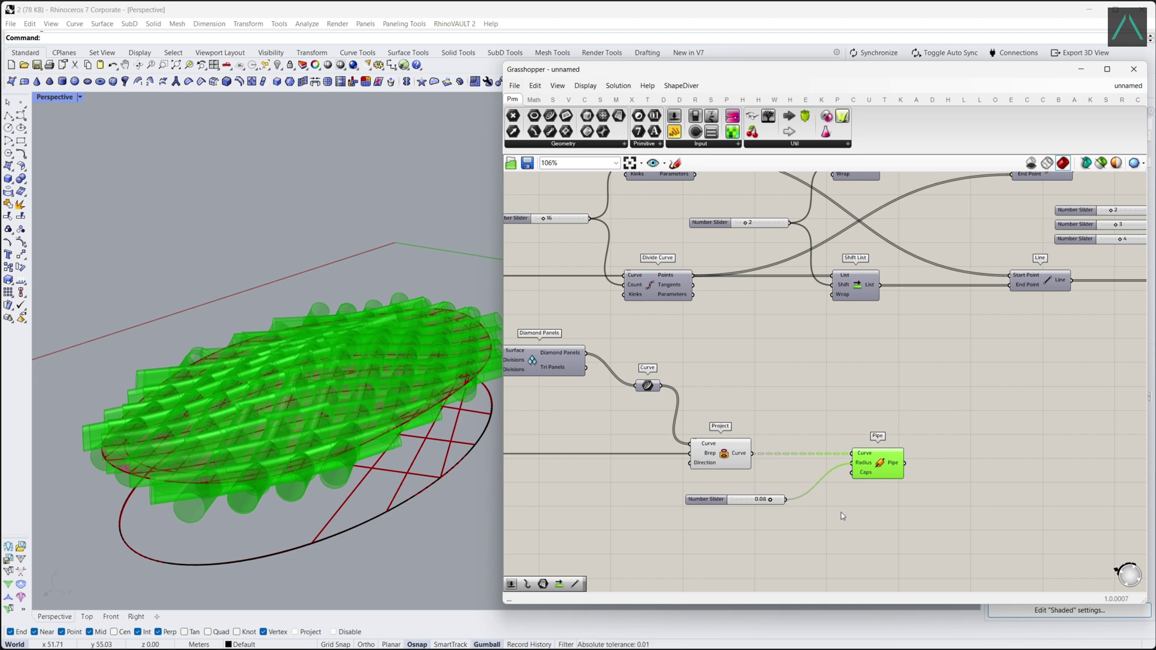
{"action": "scroll", "coordinate": [840, 497], "scroll_direction": "down", "scroll_amount": 3}
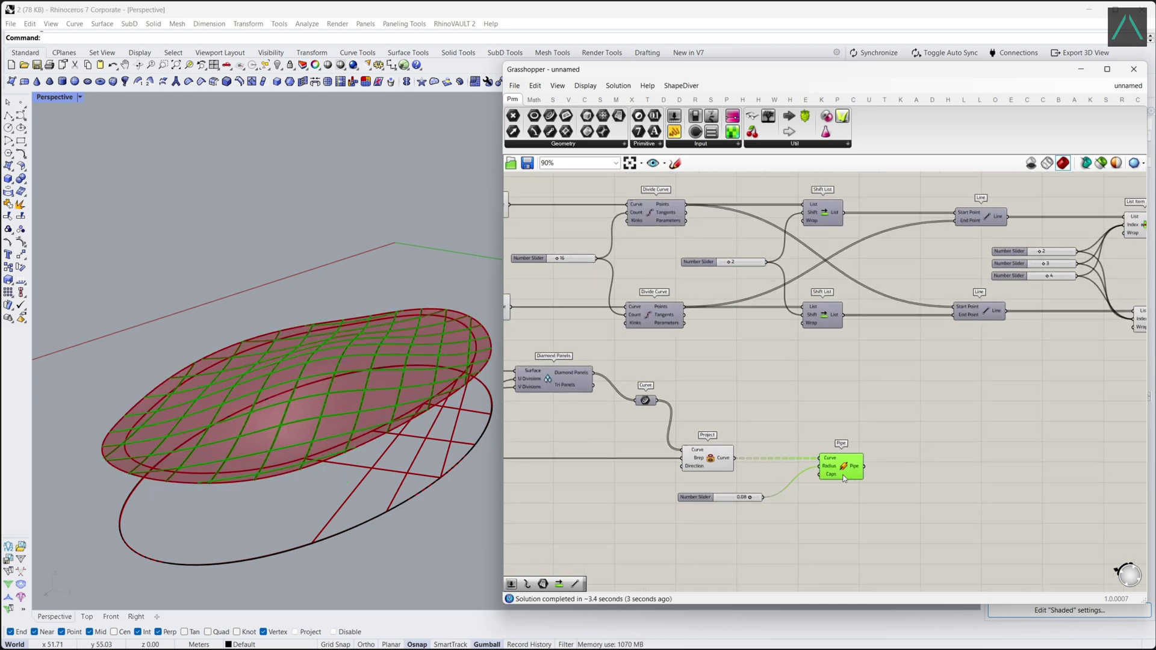
{"action": "scroll", "coordinate": [723, 466], "scroll_direction": "up", "scroll_amount": 1}
Add the roof edge Curve parameter to the Pipe's Curve input and inspect the piped rim and grid on the roof
{"action": "right_click_drag", "start_coordinate": [724, 465], "coordinate": [833, 482]}
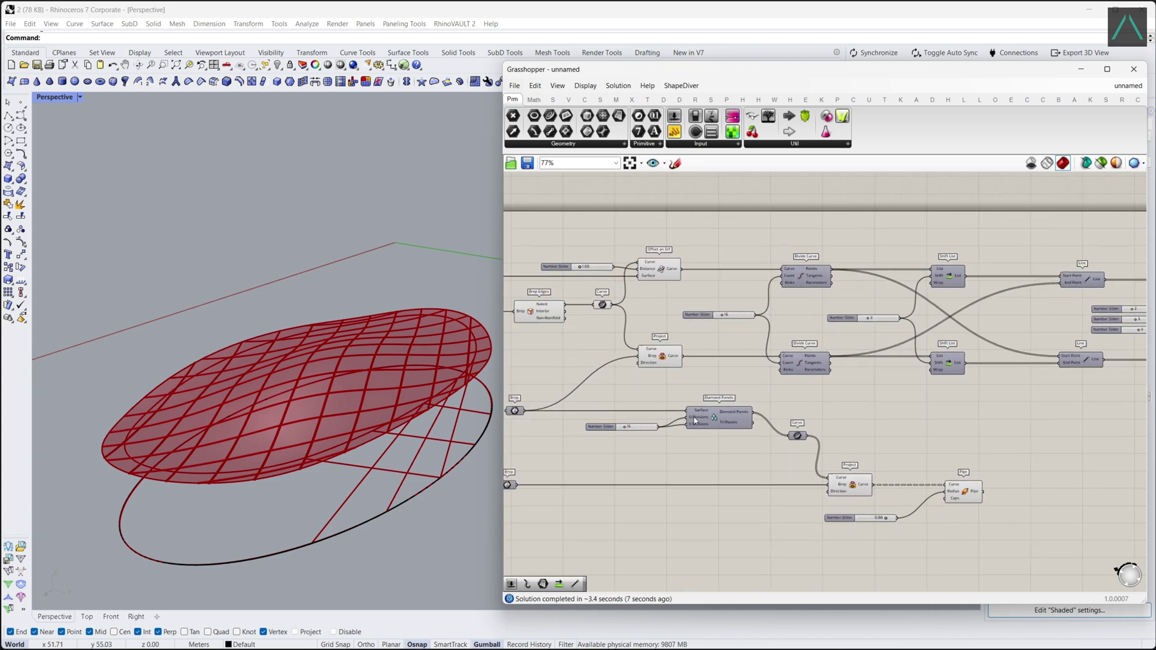
{"action": "scroll", "coordinate": [695, 419], "scroll_direction": "down", "scroll_amount": 1}
{"action": "left_click", "coordinate": [602, 299]}
{"action": "left_click_drag", "start_coordinate": [626, 294], "coordinate": [940, 429]}
{"action": "scroll", "coordinate": [967, 492], "scroll_direction": "up", "scroll_amount": 4}
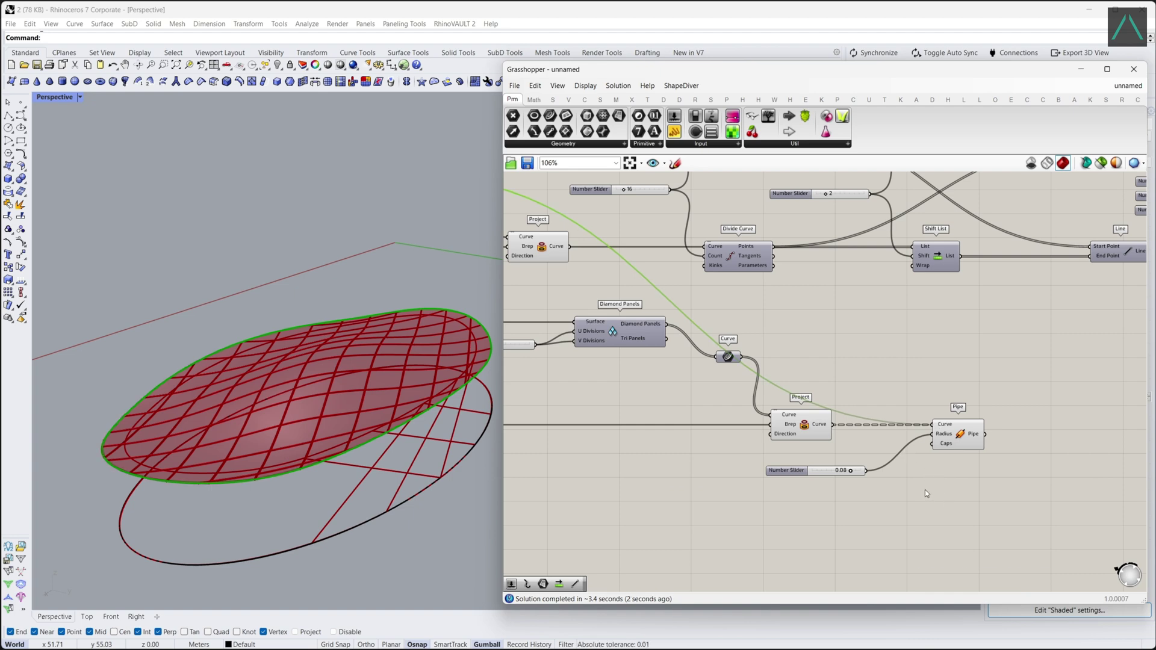
{"action": "scroll", "coordinate": [923, 485], "scroll_direction": "down", "scroll_amount": 1}
{"action": "left_click", "coordinate": [950, 445]}
{"action": "scroll", "coordinate": [99, 460], "scroll_direction": "up", "scroll_amount": 5}
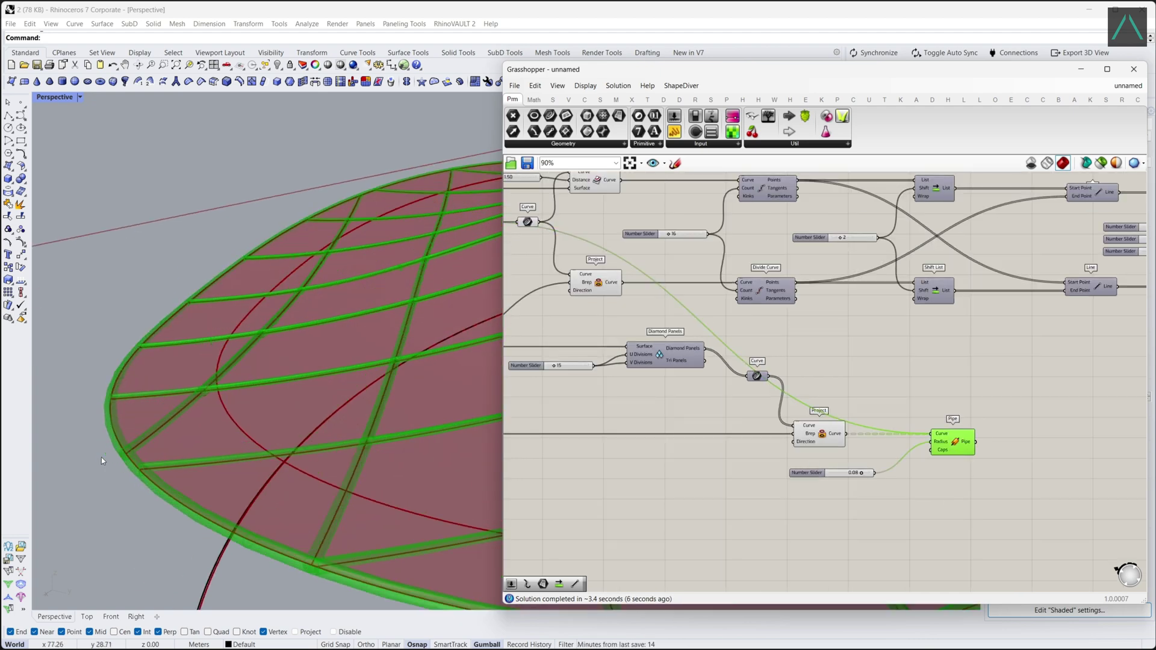
{"action": "scroll", "coordinate": [101, 457], "scroll_direction": "down", "scroll_amount": 5}
{"action": "left_click", "coordinate": [786, 504]}
Add a second Pipe component beside the two List Item components, plus a number slider set to 0.12
{"action": "scroll", "coordinate": [786, 504], "scroll_direction": "down", "scroll_amount": 5}
{"action": "right_click_drag", "start_coordinate": [858, 445], "coordinate": [723, 463]}
{"action": "scroll", "coordinate": [787, 413], "scroll_direction": "up", "scroll_amount": 5}
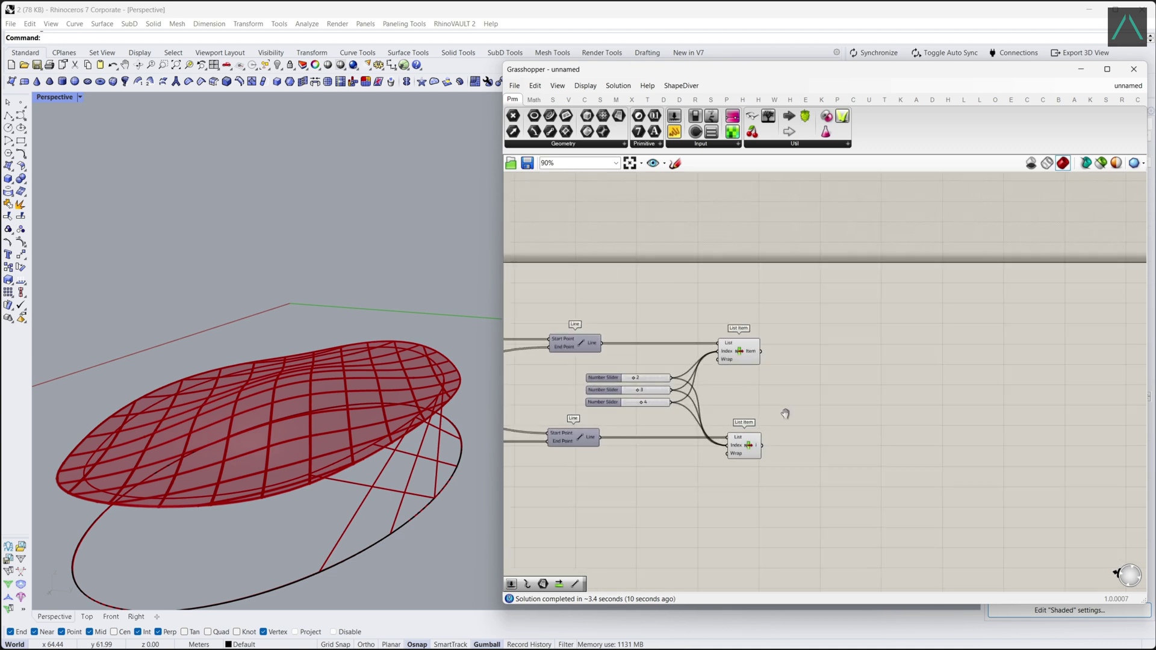
{"action": "double_click", "coordinate": [851, 400]}
{"action": "type", "text": "pipe"}
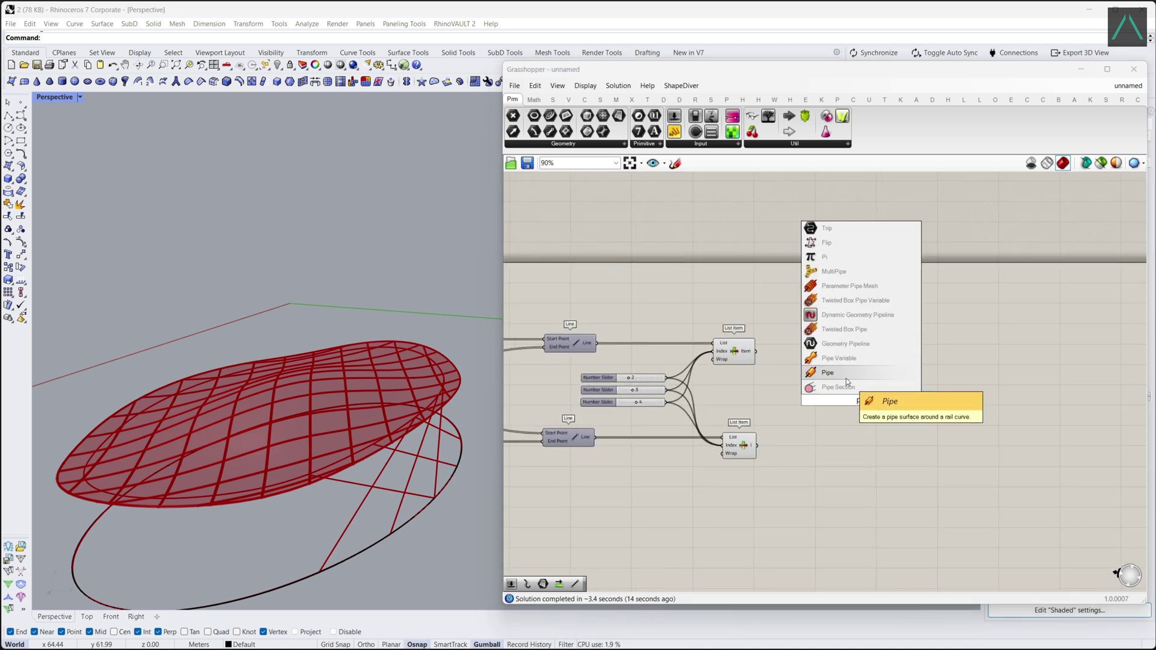
{"action": "left_click", "coordinate": [846, 378]}
{"action": "double_click", "coordinate": [796, 409]}
{"action": "type", "text": "0.12"}
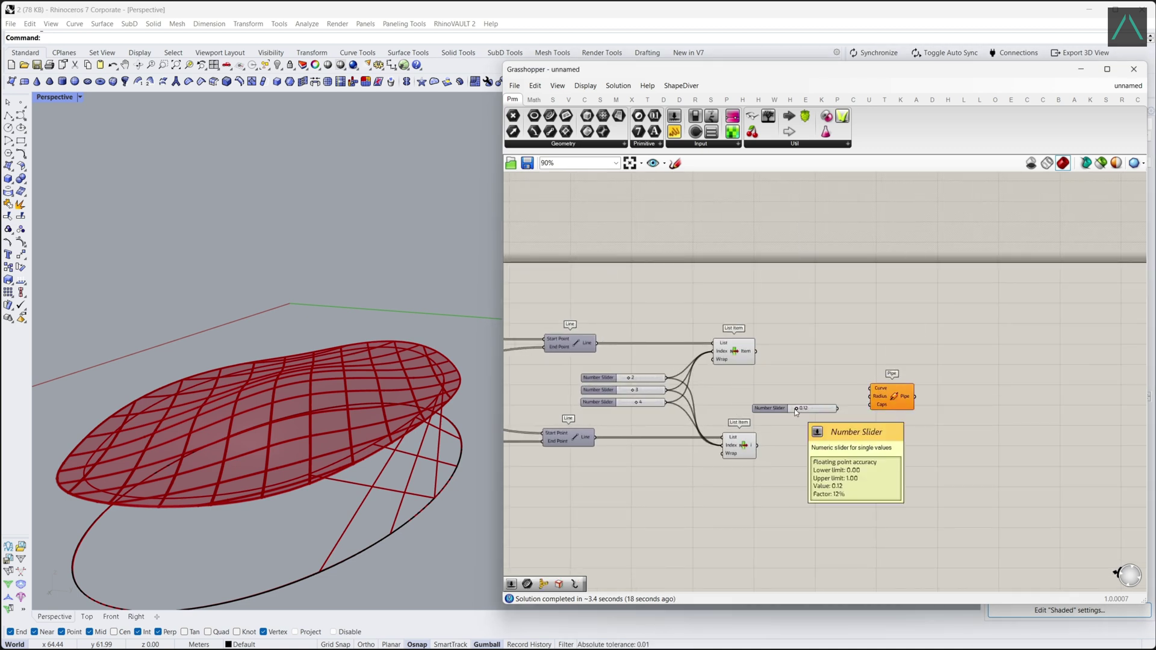
{"action": "key", "text": "Return"}
Connect both List Item outputs to the second Pipe's Curve input and the 0.12 slider to its Radius
{"action": "scroll", "coordinate": [837, 411], "scroll_direction": "up", "scroll_amount": 2}
{"action": "left_click_drag", "start_coordinate": [882, 384], "coordinate": [885, 382]}
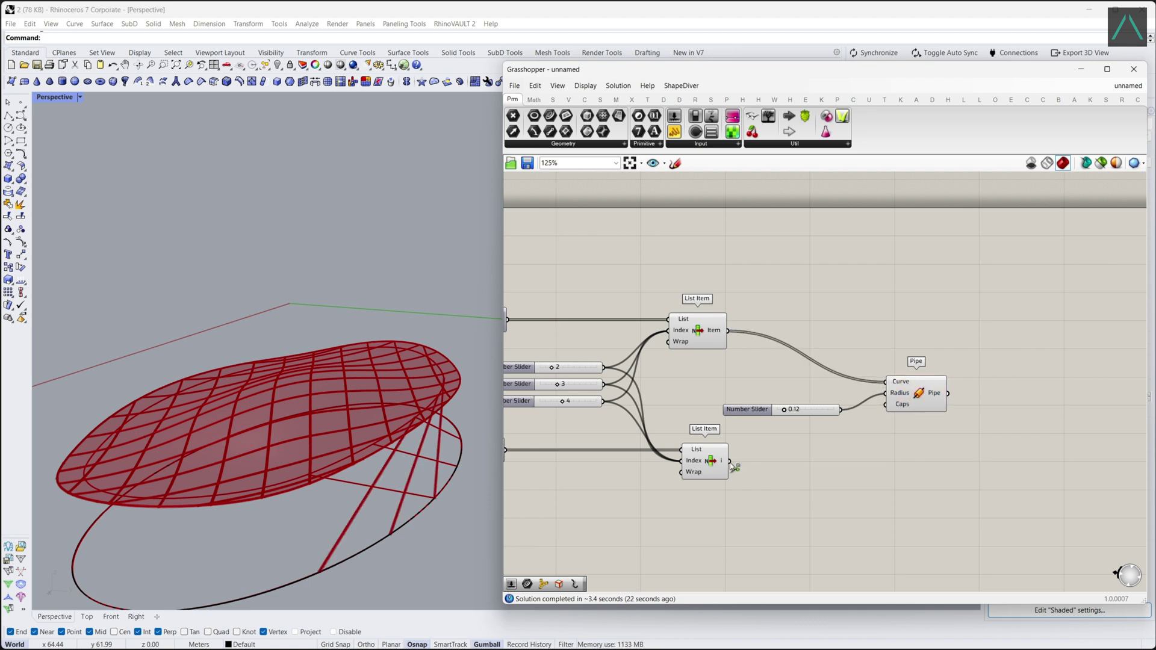
{"action": "left_click_drag", "start_coordinate": [730, 461], "coordinate": [888, 383], "text": "shift"}
{"action": "scroll", "coordinate": [405, 369], "scroll_direction": "down", "scroll_amount": 3}
{"action": "scroll", "coordinate": [340, 417], "scroll_direction": "up", "scroll_amount": 1}
{"action": "scroll", "coordinate": [340, 417], "scroll_direction": "up", "scroll_amount": 2}
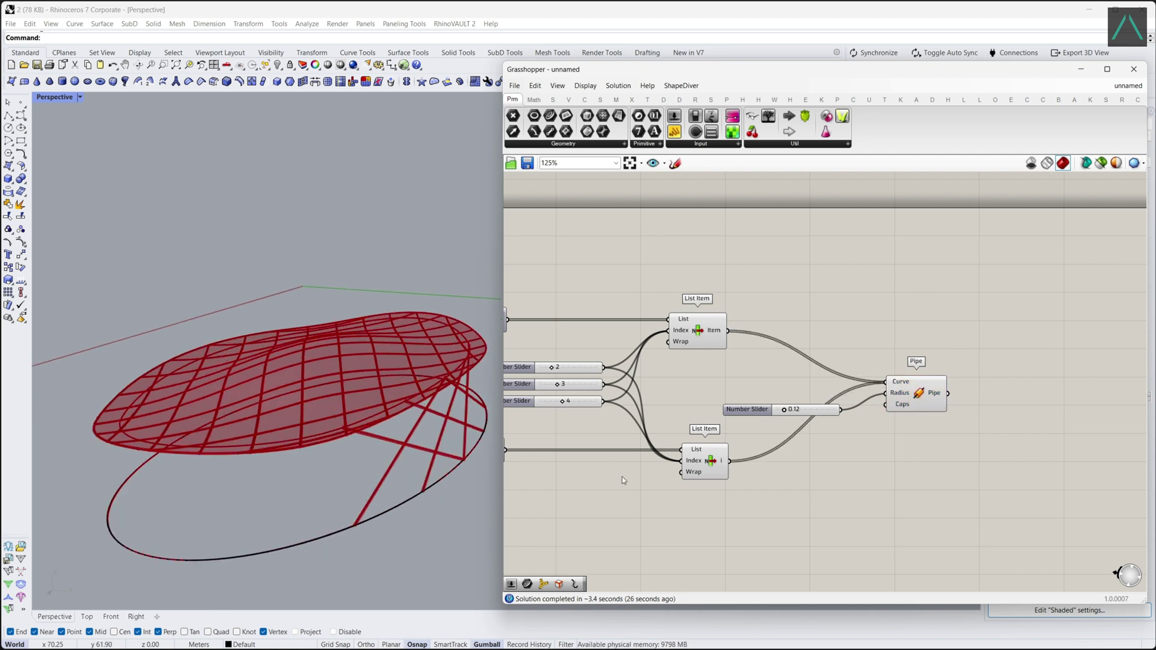
Bake the support line pipes onto the Default layer with colour by layer
{"action": "right_click_drag", "start_coordinate": [622, 476], "coordinate": [624, 444]}
{"action": "right_click", "coordinate": [922, 363]}
{"action": "left_click", "coordinate": [956, 408]}
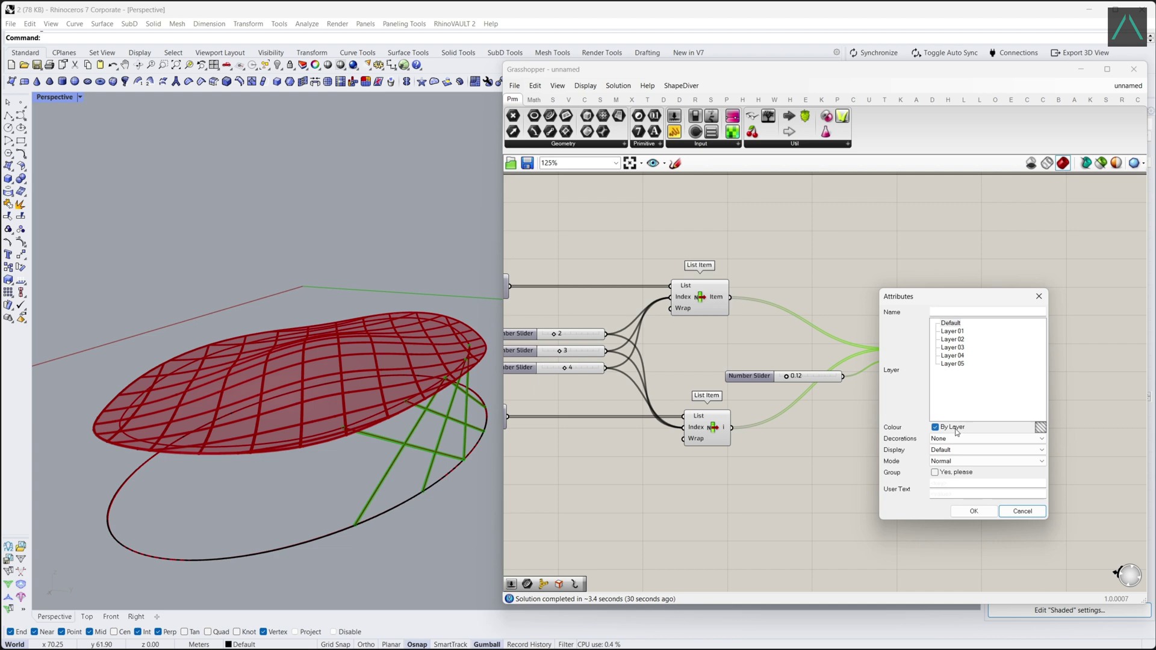
{"action": "left_click", "coordinate": [972, 510]}
Bake the Pipe component of the diamond grid and roof edge onto the Default layer
{"action": "scroll", "coordinate": [842, 422], "scroll_direction": "down", "scroll_amount": 3}
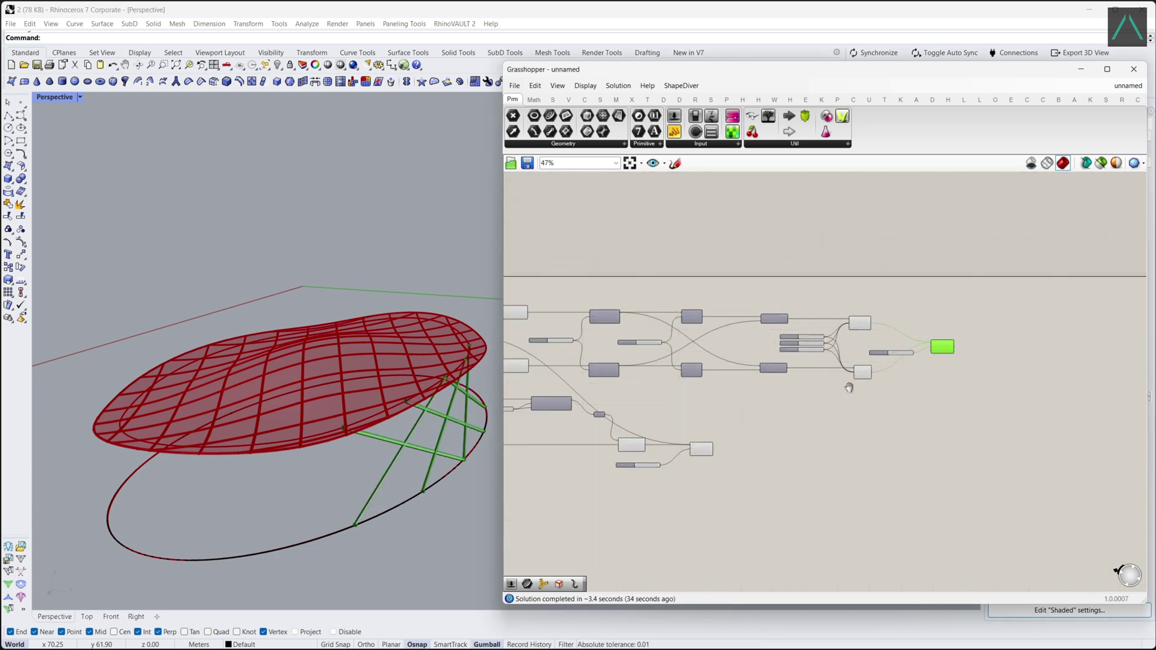
{"action": "scroll", "coordinate": [751, 422], "scroll_direction": "up", "scroll_amount": 3}
{"action": "right_click", "coordinate": [750, 421]}
{"action": "left_click", "coordinate": [779, 463]}
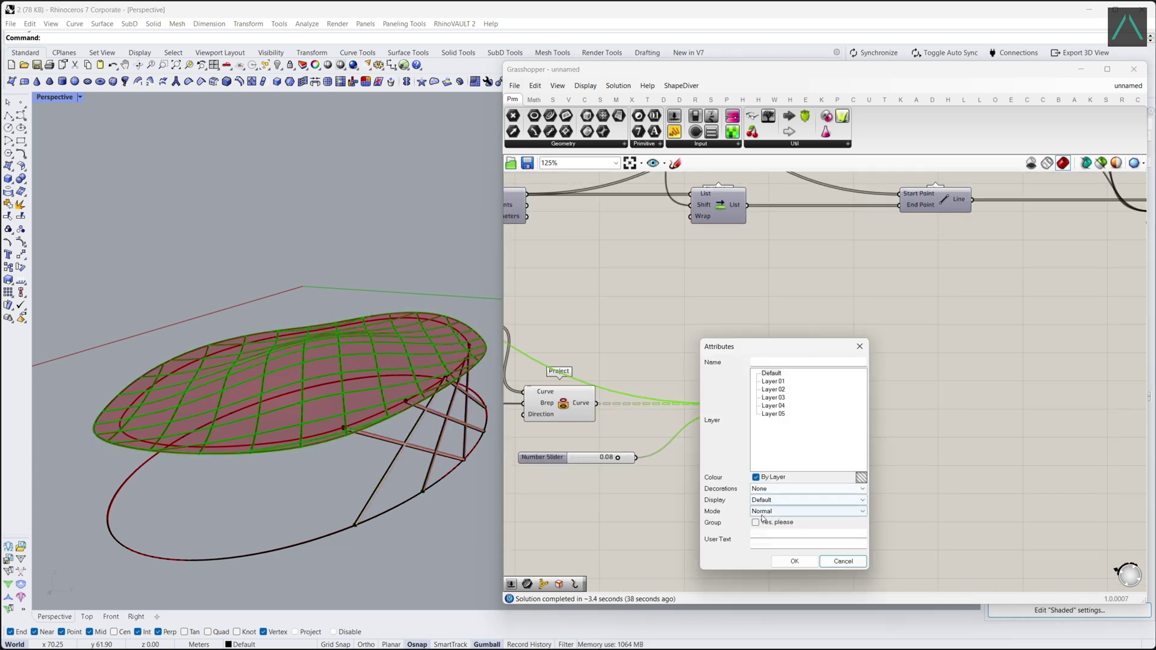
{"action": "left_click", "coordinate": [793, 561]}
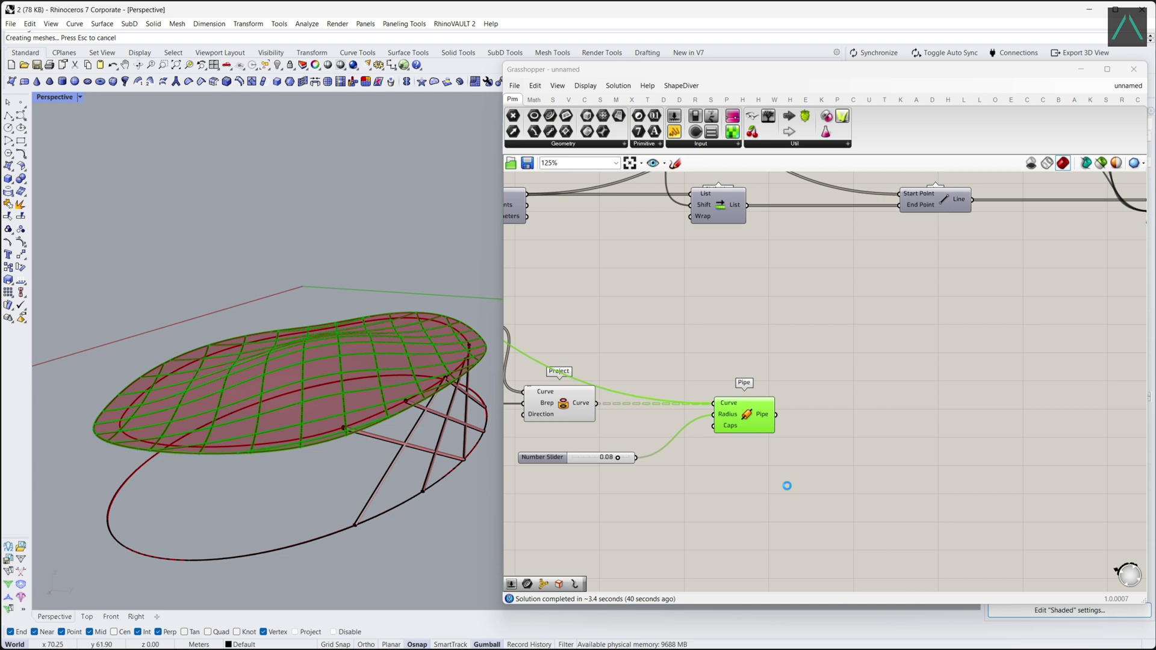
{"action": "left_click", "coordinate": [786, 486]}
Close the Grasshopper window and unhide the hidden roof and base surfaces in Rhino
{"action": "left_click", "coordinate": [1133, 69]}
{"action": "scroll", "coordinate": [707, 348], "scroll_direction": "down", "scroll_amount": 6}
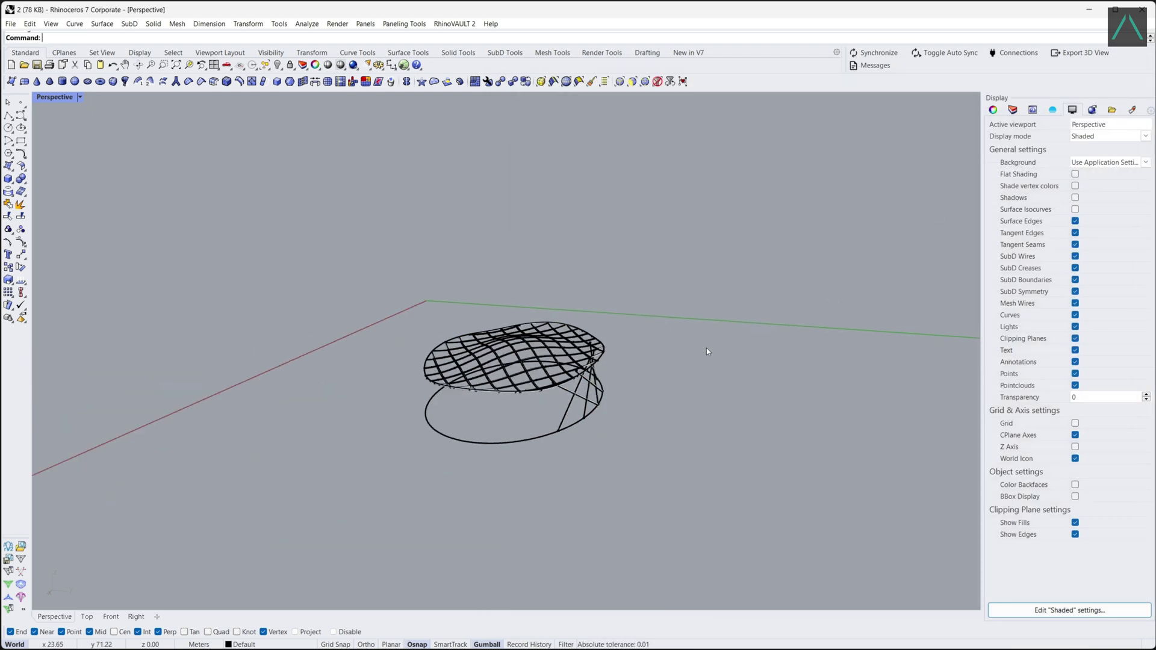
{"action": "scroll", "coordinate": [530, 395], "scroll_direction": "up", "scroll_amount": 5}
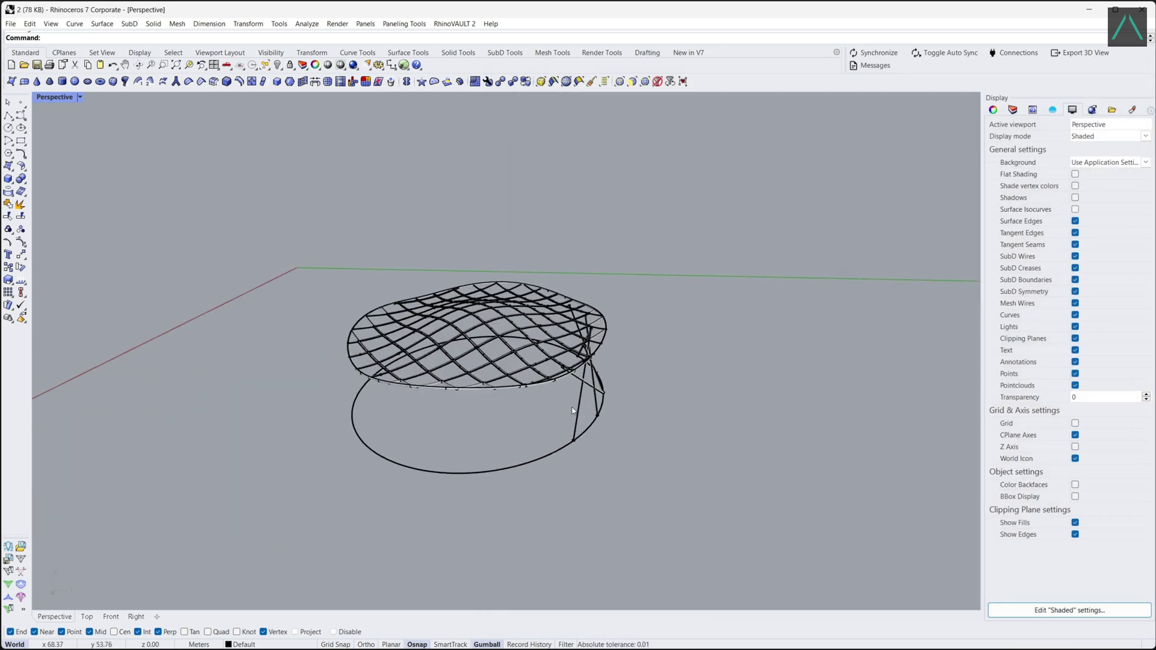
{"action": "right_click", "coordinate": [279, 65]}
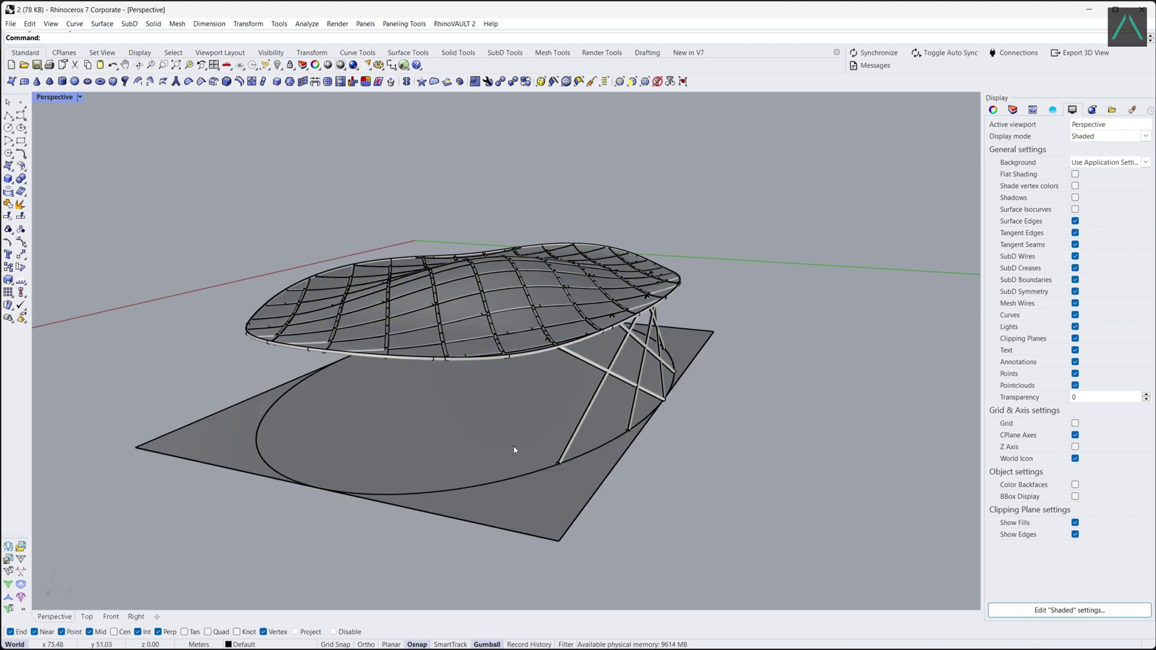
Mirror the baked support pipes to the opposite side about an orthogonal plane through the midpoint of the base rectangle's edge
{"action": "left_click", "coordinate": [604, 375]}
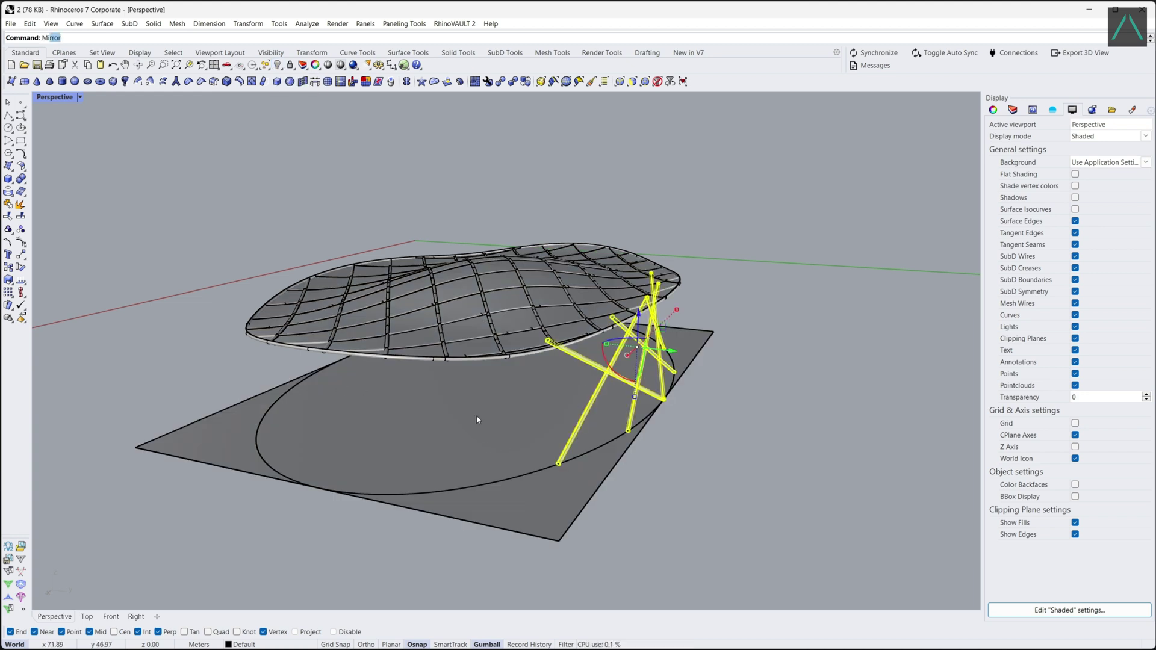
{"action": "type", "text": "Mirror"}
{"action": "key", "text": "Return"}
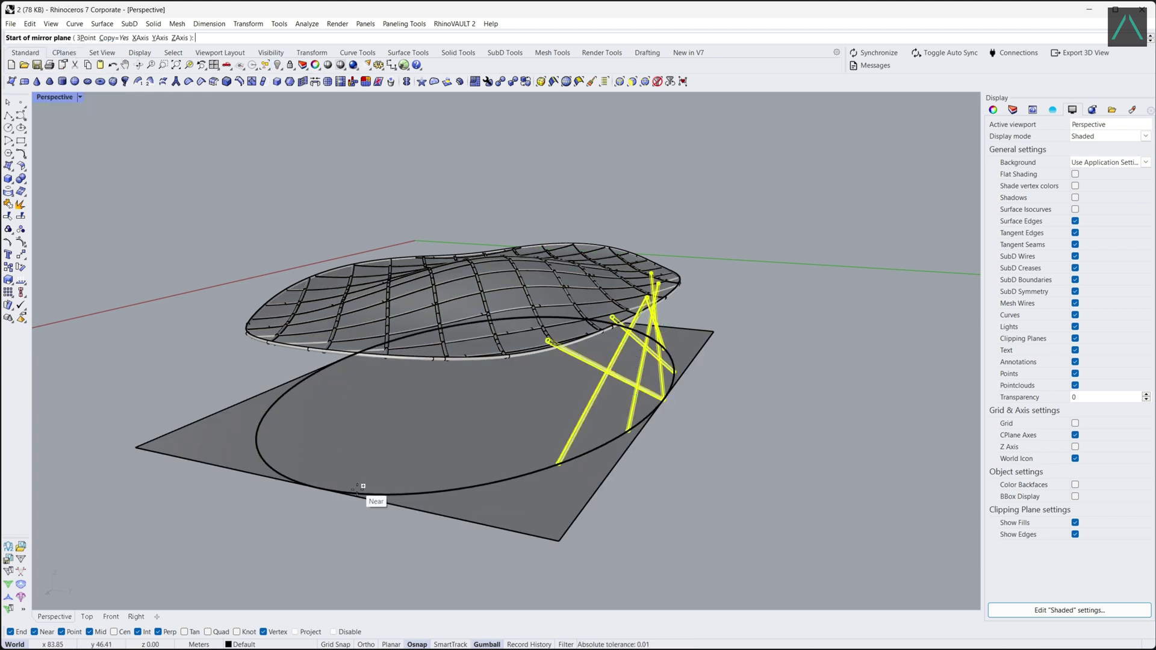
{"action": "left_click", "coordinate": [319, 488]}
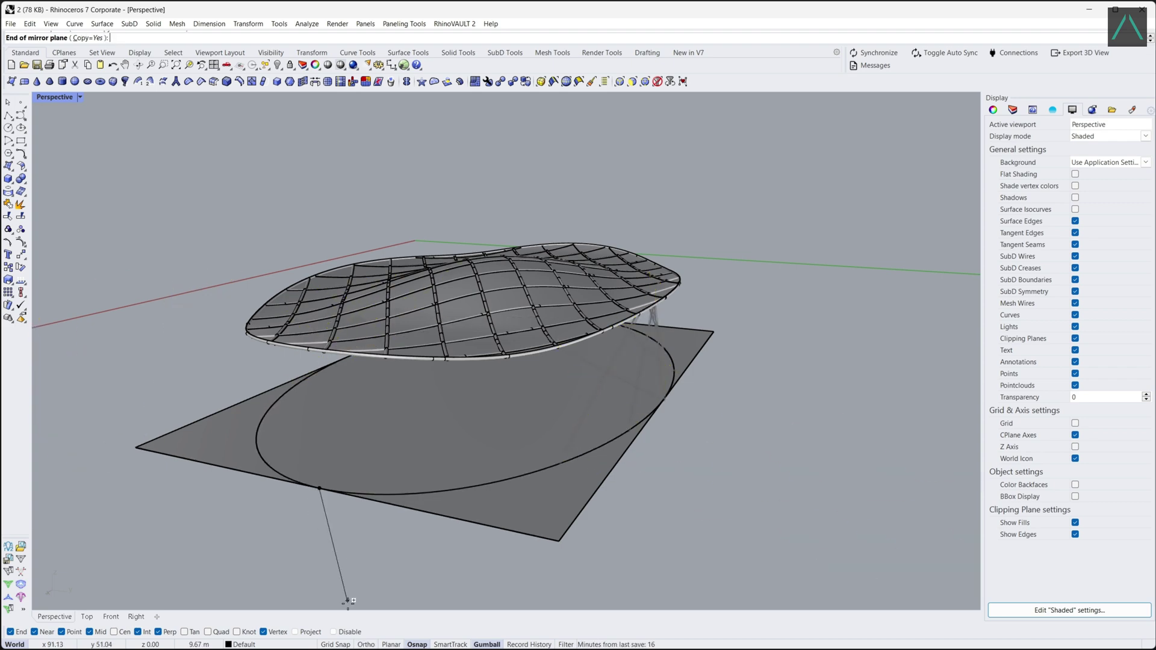
{"action": "key", "text": "F8"}
{"action": "left_click", "coordinate": [305, 530]}
{"action": "right_click_drag", "start_coordinate": [319, 497], "coordinate": [550, 415]}
{"action": "left_click", "coordinate": [490, 528]}
{"action": "right_click_drag", "start_coordinate": [490, 528], "coordinate": [354, 462]}
Hide the rectangular base surface and lock the rectangle curve around the ellipse
{"action": "left_click", "coordinate": [345, 483]}
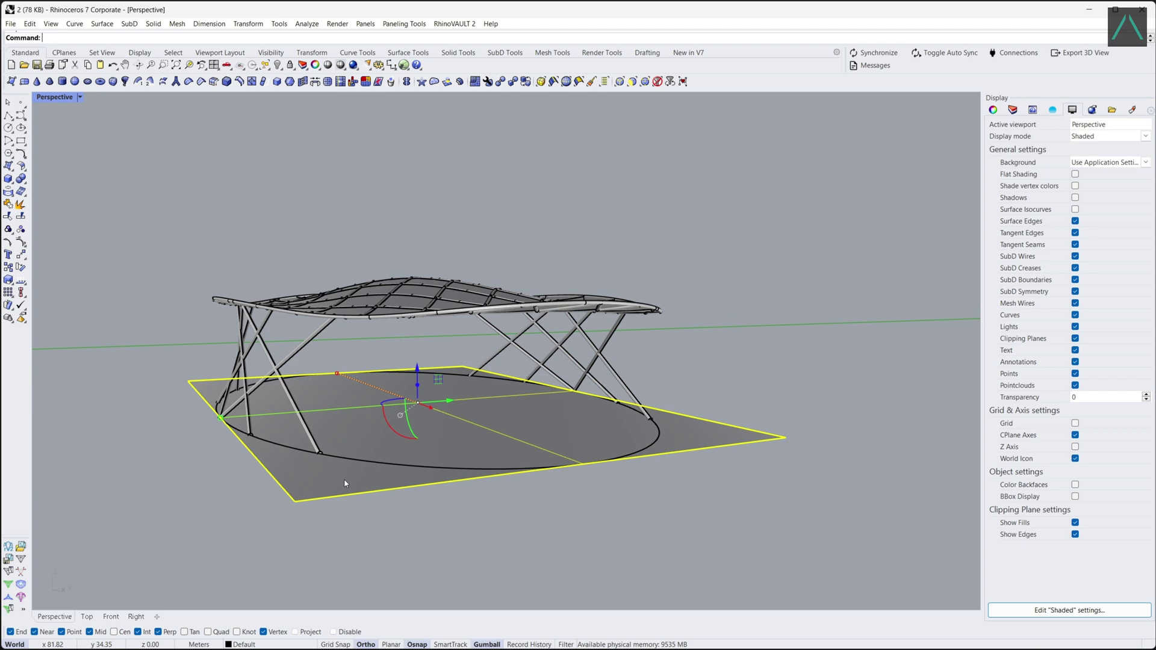
{"action": "left_click", "coordinate": [276, 68]}
{"action": "right_click_drag", "start_coordinate": [330, 202], "coordinate": [299, 225]}
{"action": "left_click", "coordinate": [593, 460]}
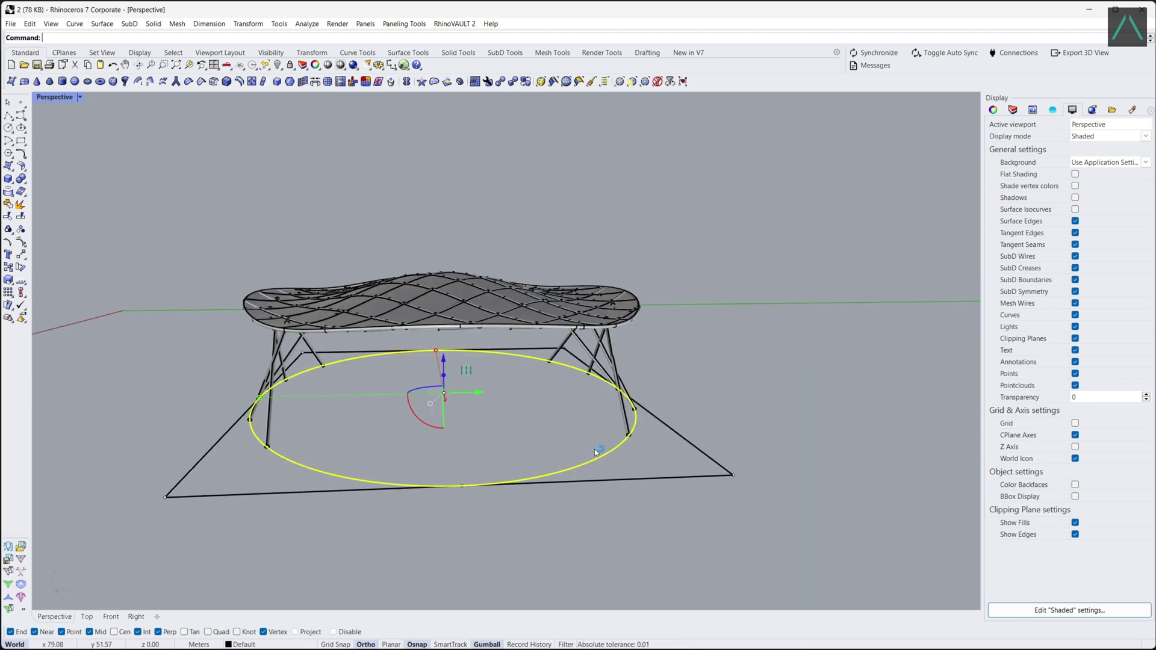
{"action": "right_click_drag", "start_coordinate": [595, 449], "coordinate": [570, 449]}
{"action": "scroll", "coordinate": [340, 408], "scroll_direction": "up", "scroll_amount": 2}
{"action": "right_click_drag", "start_coordinate": [340, 408], "coordinate": [328, 424]}
{"action": "left_click", "coordinate": [785, 506]}
{"action": "left_click", "coordinate": [740, 487]}
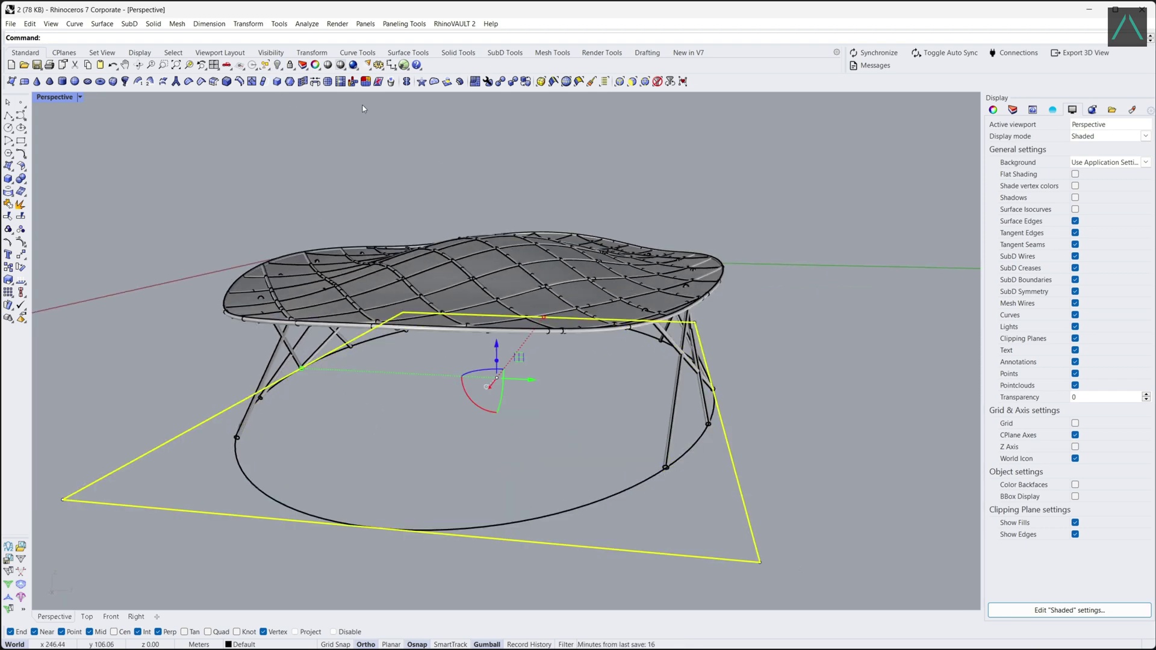
{"action": "left_click", "coordinate": [290, 65]}
Create a planar surface from the base ellipse with PlanarSrf and hide the ellipse curve
{"action": "left_click", "coordinate": [567, 509]}
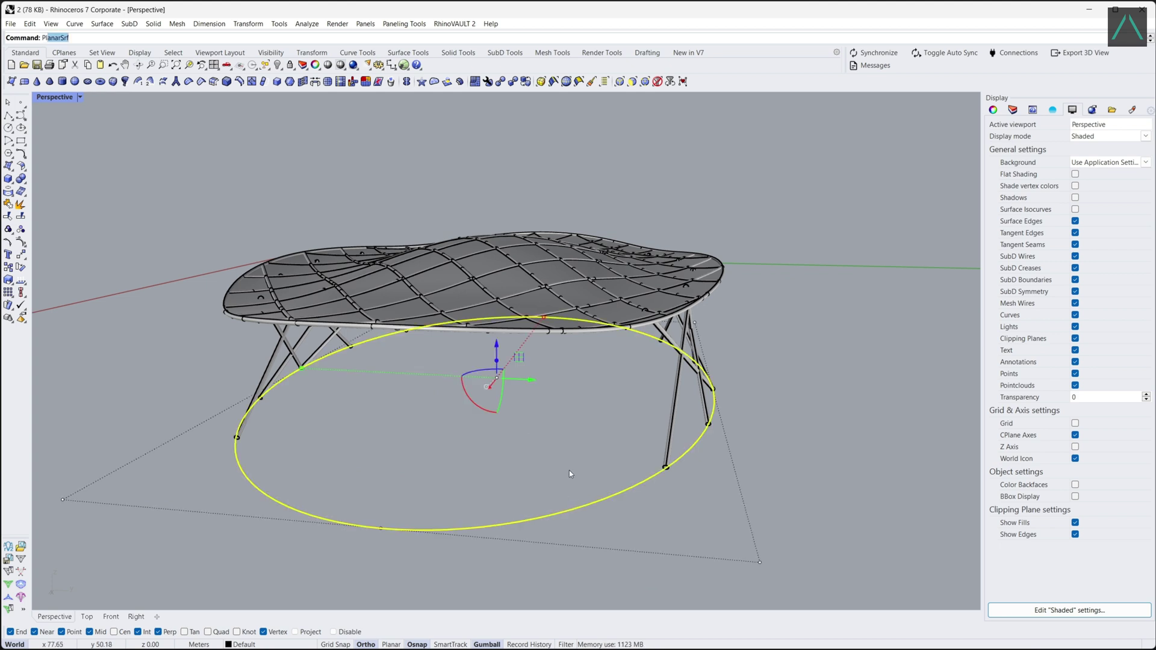
{"action": "type", "text": "lanar"}
{"action": "left_click", "coordinate": [84, 85]}
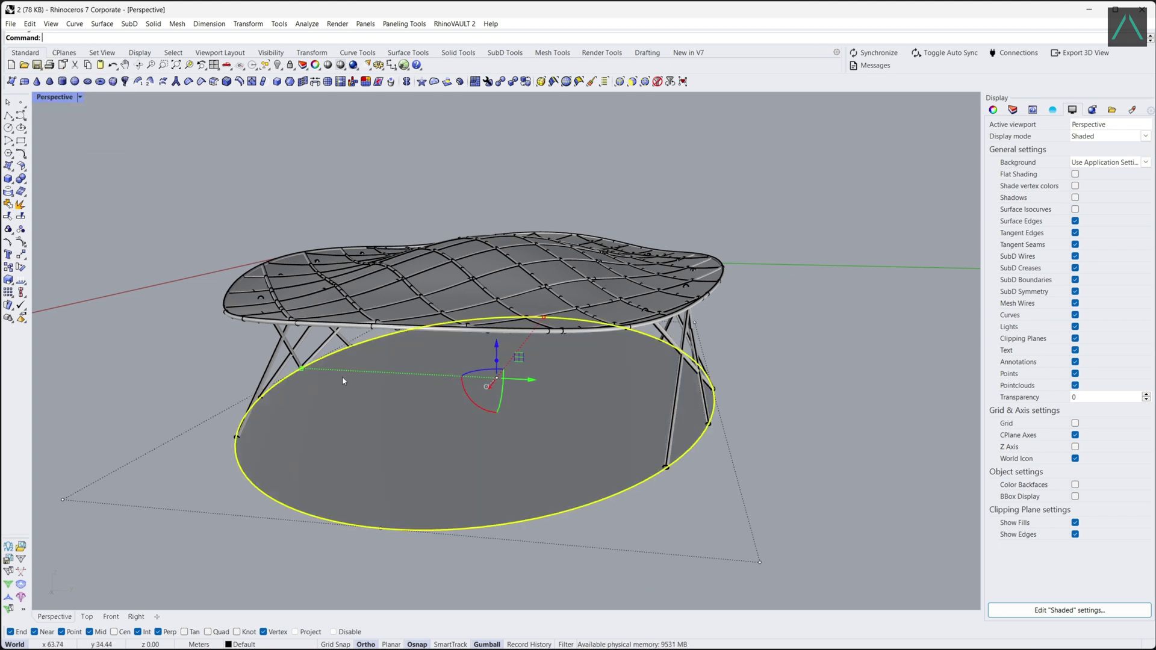
{"action": "right_click_drag", "start_coordinate": [378, 449], "coordinate": [370, 436]}
{"action": "left_click", "coordinate": [277, 67]}
Scale the elliptical base surface uniformly slightly beyond the supports and extrude it downward into a thin slab
{"action": "left_click", "coordinate": [437, 435]}
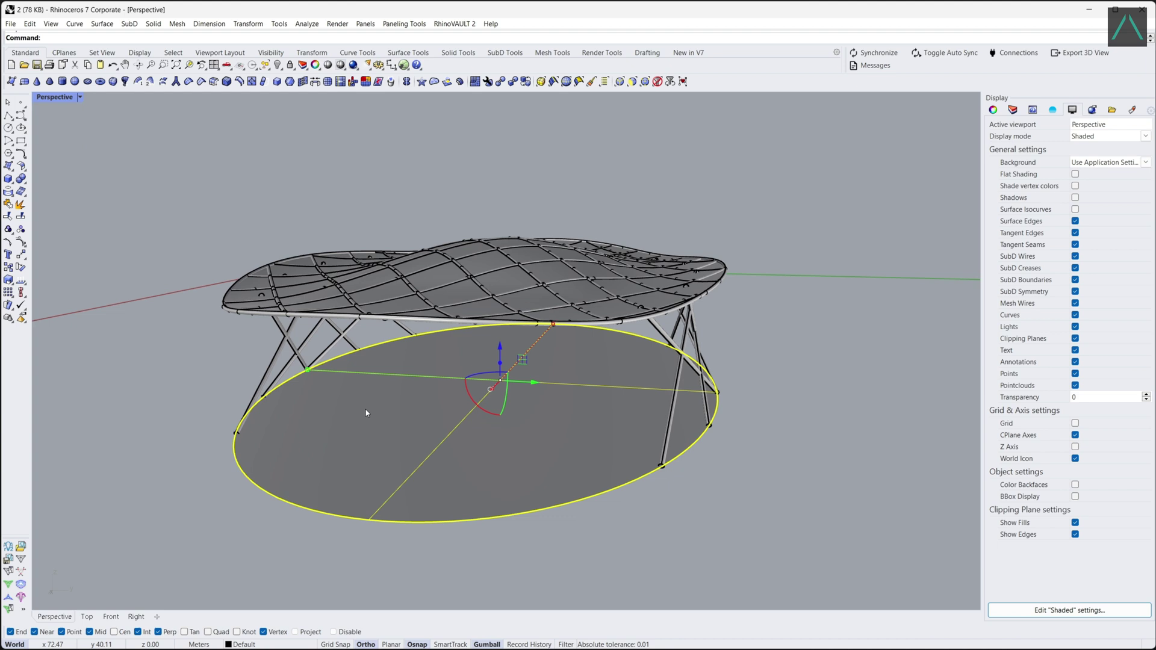
{"action": "left_click_drag", "start_coordinate": [308, 370], "coordinate": [295, 370], "text": "shift"}
{"action": "left_click_drag", "start_coordinate": [500, 363], "coordinate": [501, 374]}
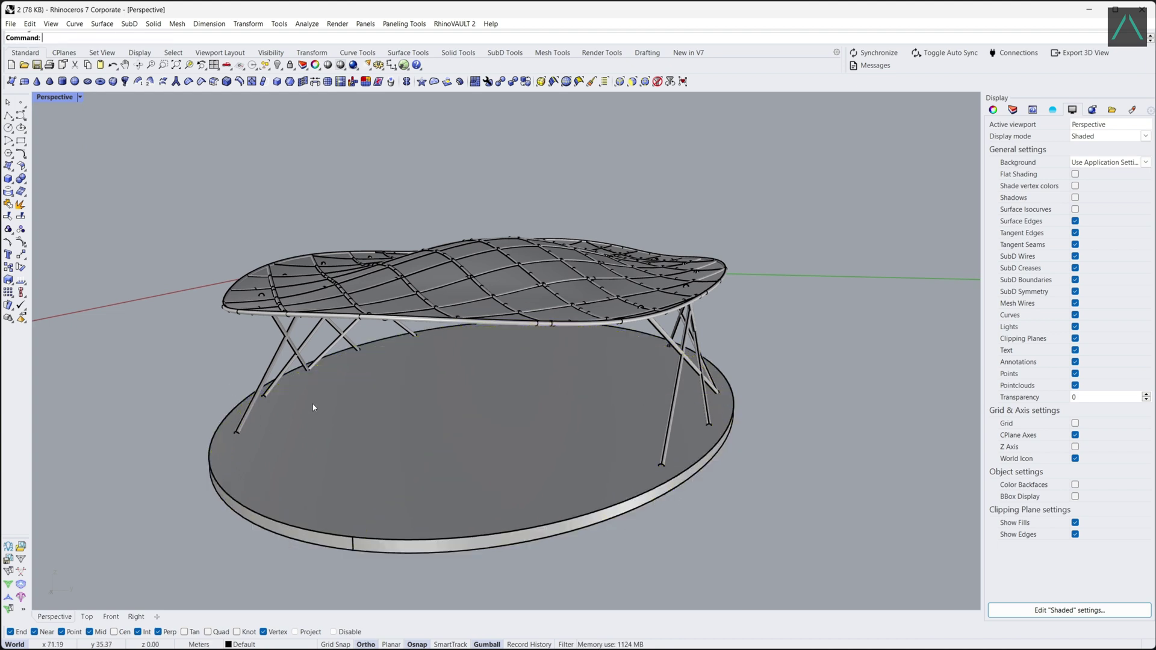
Select the roof surface and create a new layer named glass
{"action": "right_click_drag", "start_coordinate": [312, 404], "coordinate": [361, 397]}
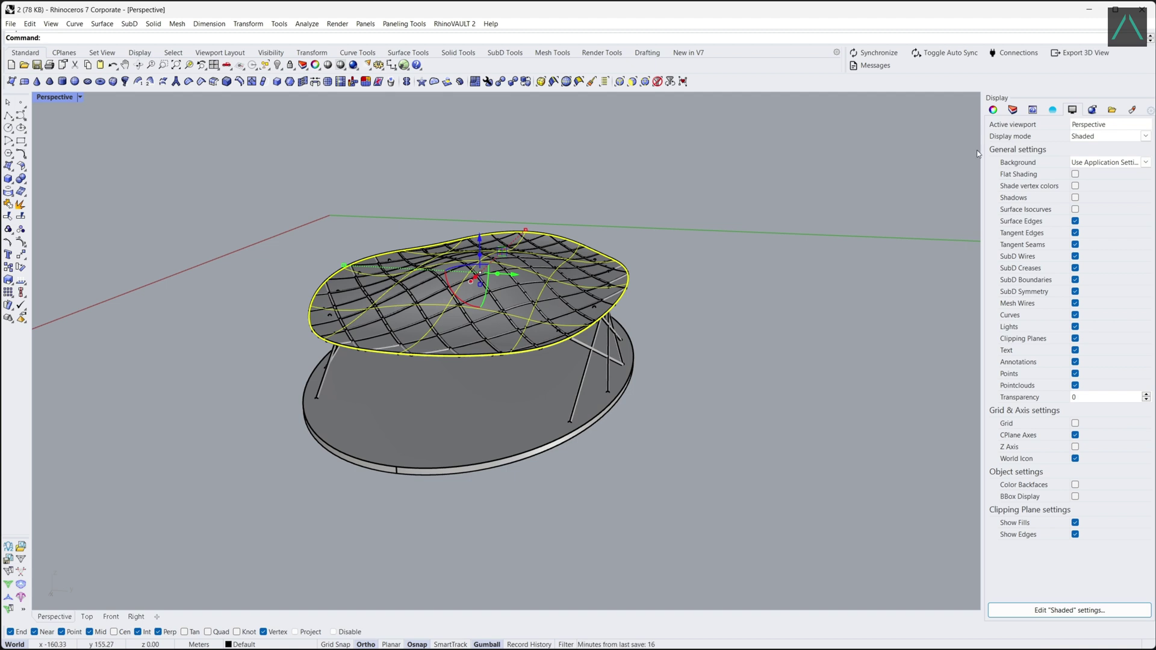
{"action": "left_click", "coordinate": [1014, 110]}
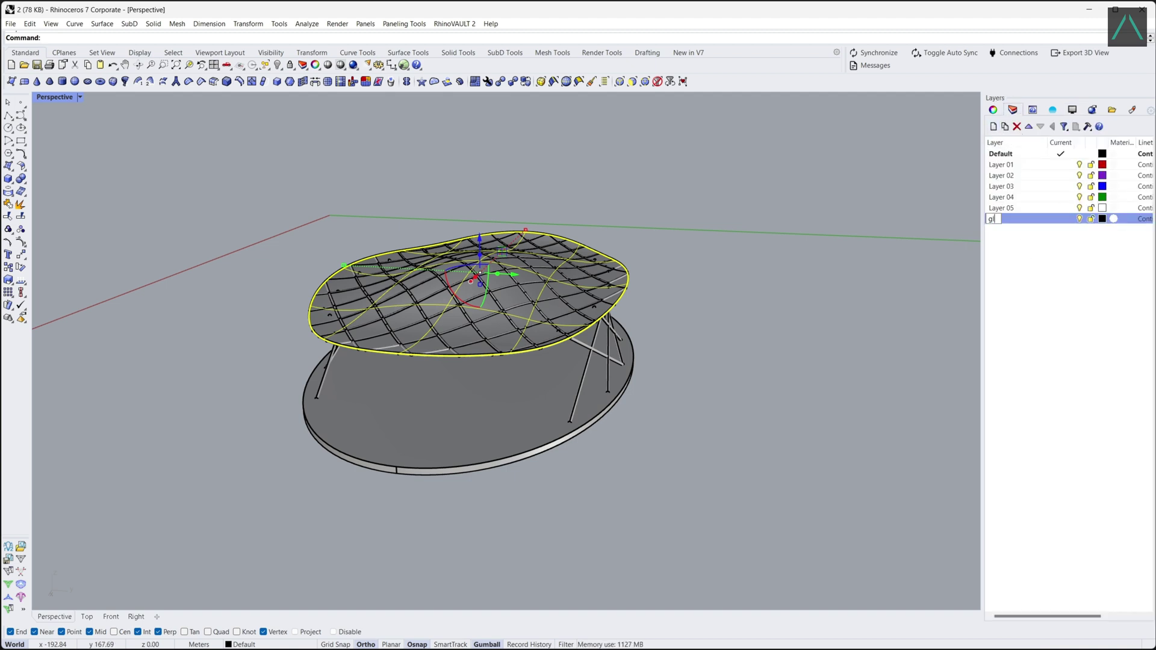
{"action": "key", "text": "Return"}
Assign the selected roof surface to the glass layer and return to the layer list
{"action": "left_click", "coordinate": [992, 110]}
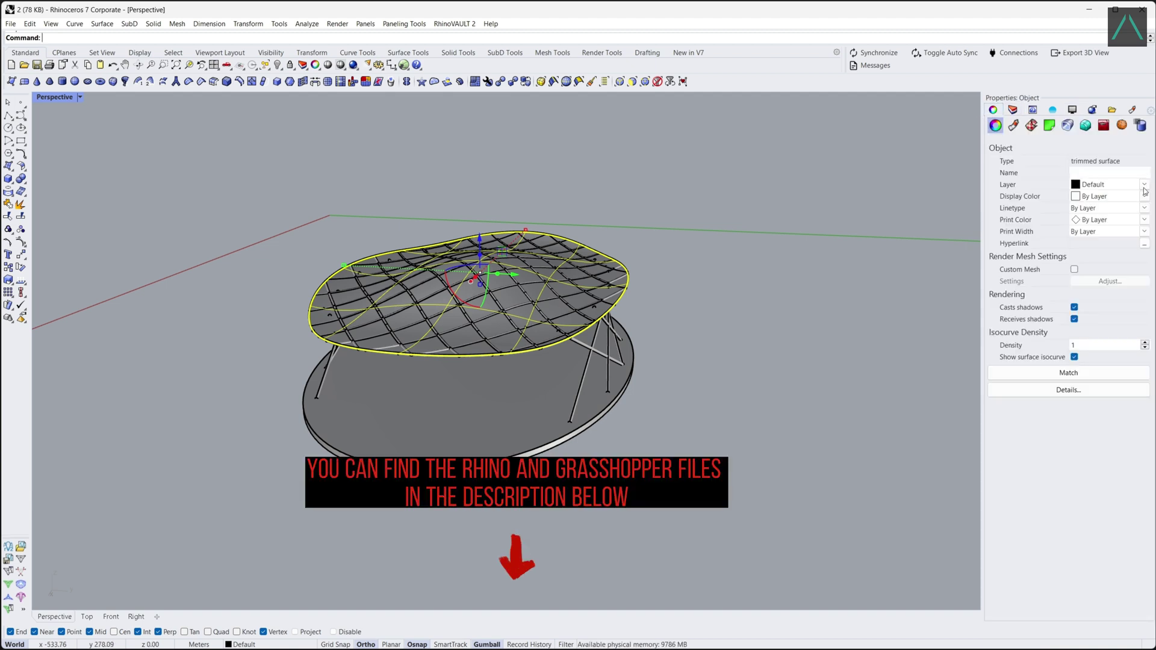
{"action": "left_click", "coordinate": [1145, 184]}
{"action": "left_click", "coordinate": [1132, 262]}
{"action": "left_click", "coordinate": [1012, 110]}
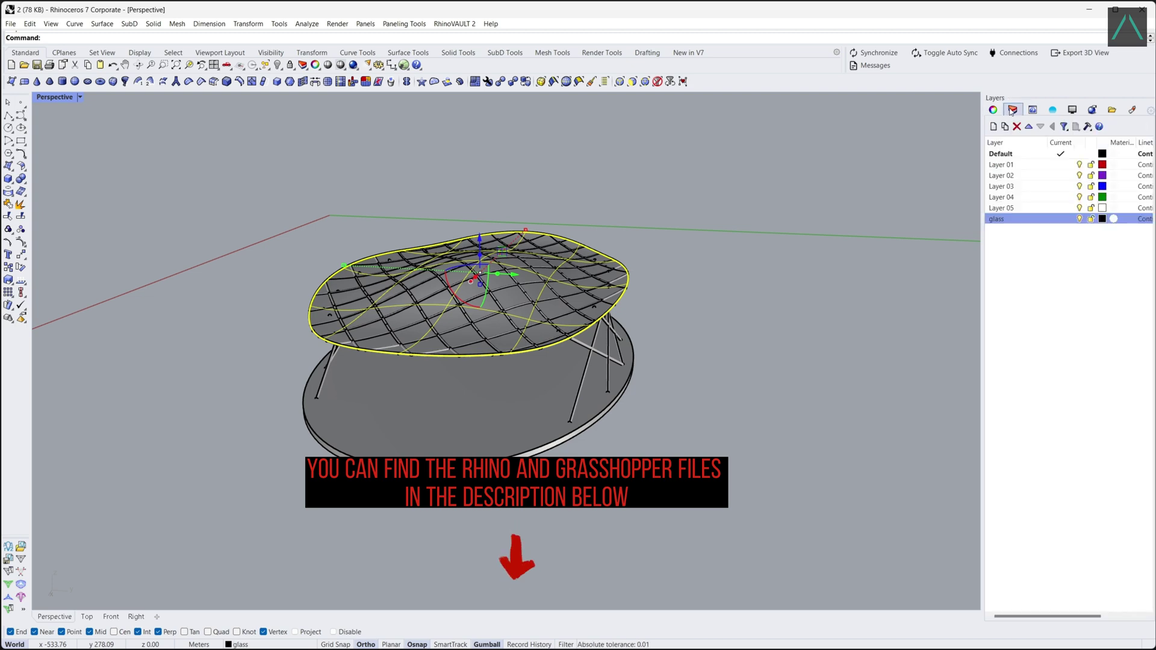
Select all the pavilion geometry and export the selection as a COLLADA (*.dae) file into the shell folder on the desktop
{"action": "left_click", "coordinate": [778, 345]}
{"action": "left_click_drag", "start_coordinate": [713, 547], "coordinate": [307, 248]}
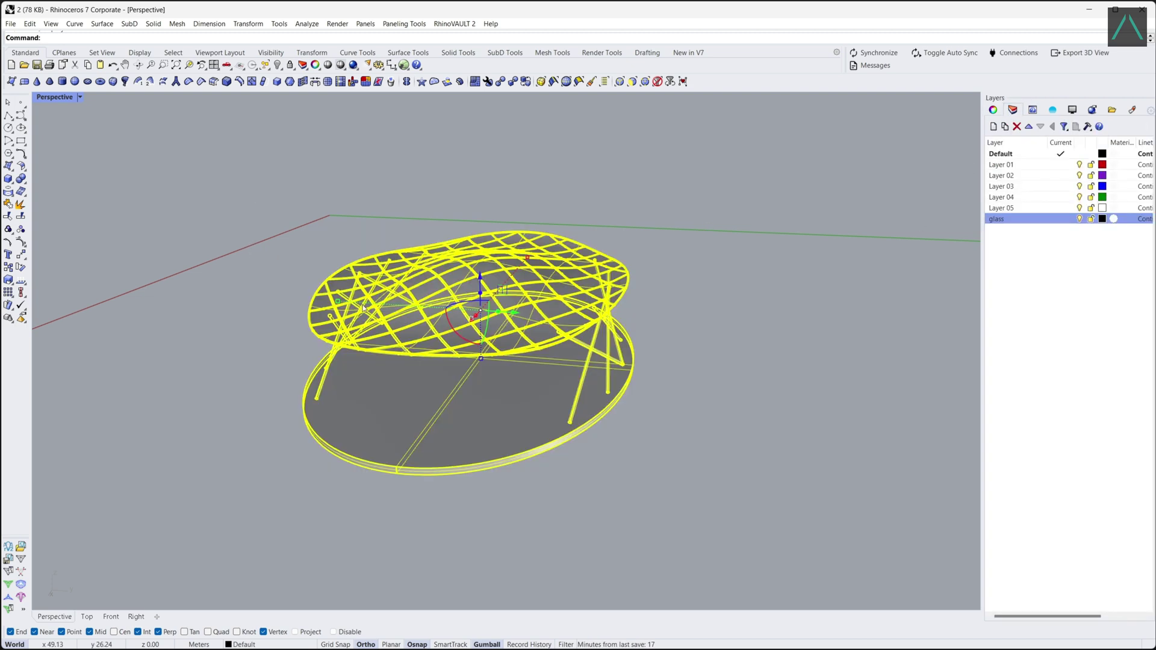
{"action": "right_click_drag", "start_coordinate": [307, 247], "coordinate": [230, 163]}
{"action": "scroll", "coordinate": [230, 163], "scroll_direction": "up", "scroll_amount": 4}
{"action": "left_click", "coordinate": [10, 24]}
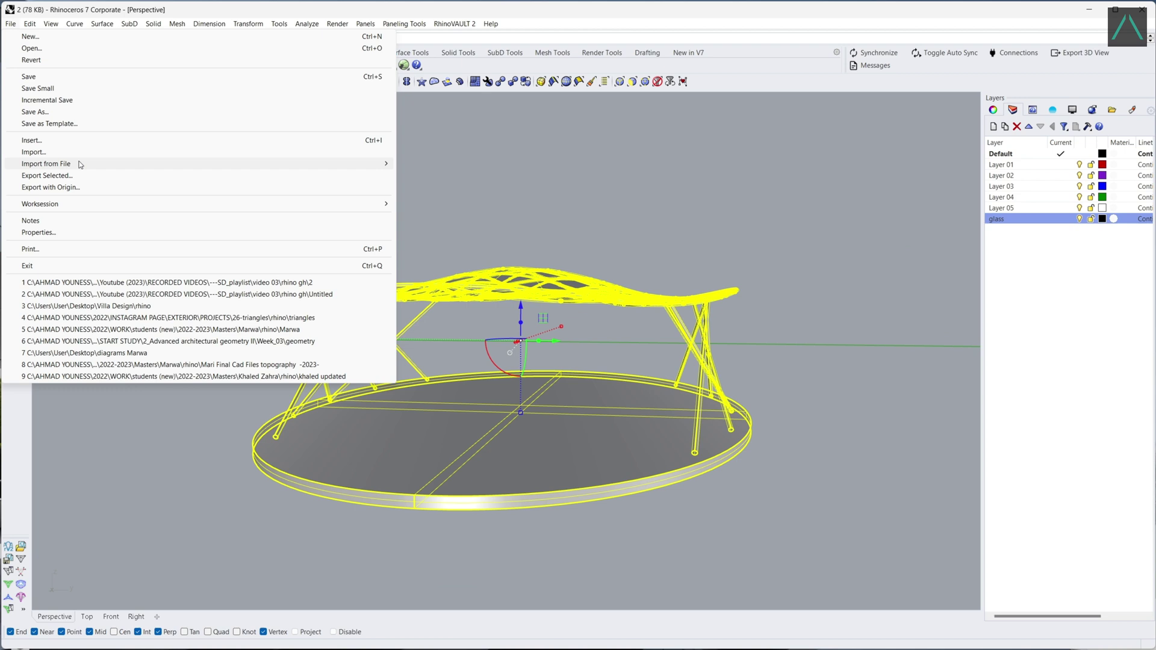
{"action": "left_click", "coordinate": [37, 175]}
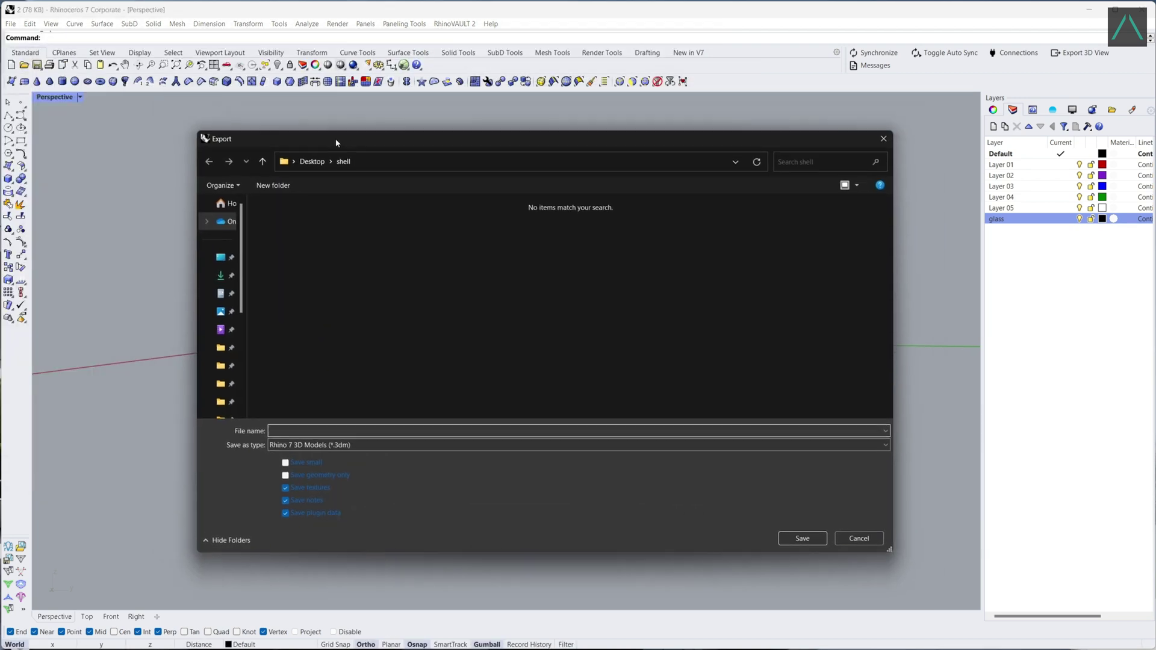
{"action": "left_click_drag", "start_coordinate": [336, 143], "coordinate": [307, 151]}
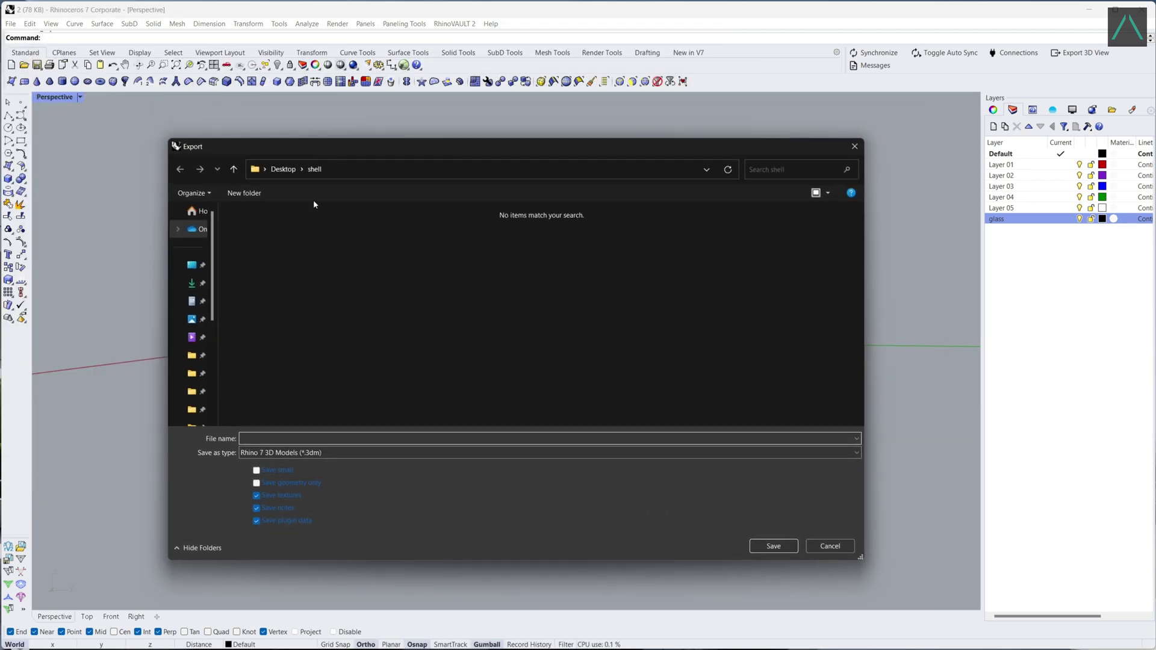
{"action": "left_click", "coordinate": [317, 453]}
{"action": "left_click", "coordinate": [304, 306]}
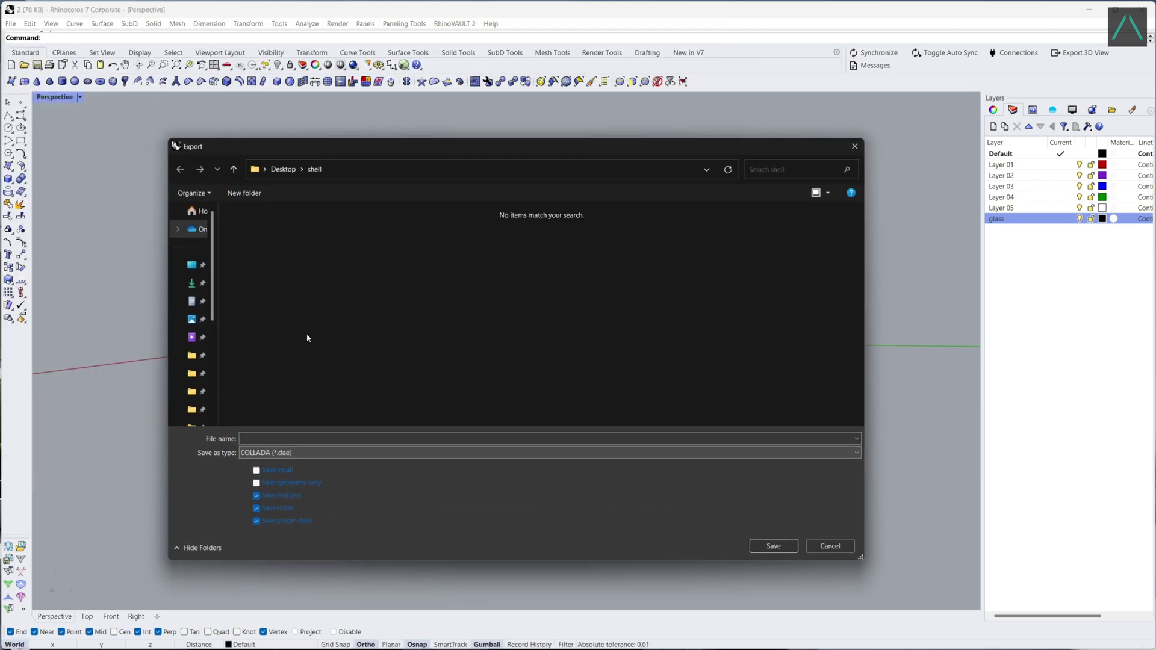
{"action": "left_click", "coordinate": [322, 439]}
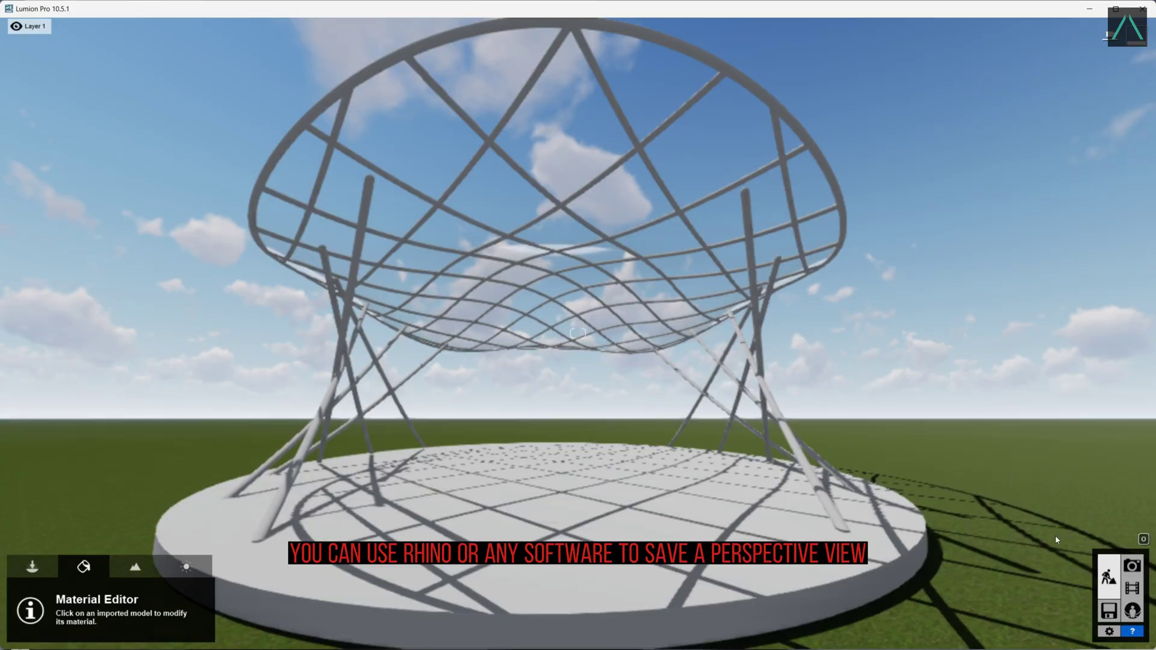
Switch to Lumion, store the pavilion's perspective camera as the first photo and apply the Color Sketch style
{"action": "left_click", "coordinate": [1131, 565]}
{"action": "left_click", "coordinate": [51, 537]}
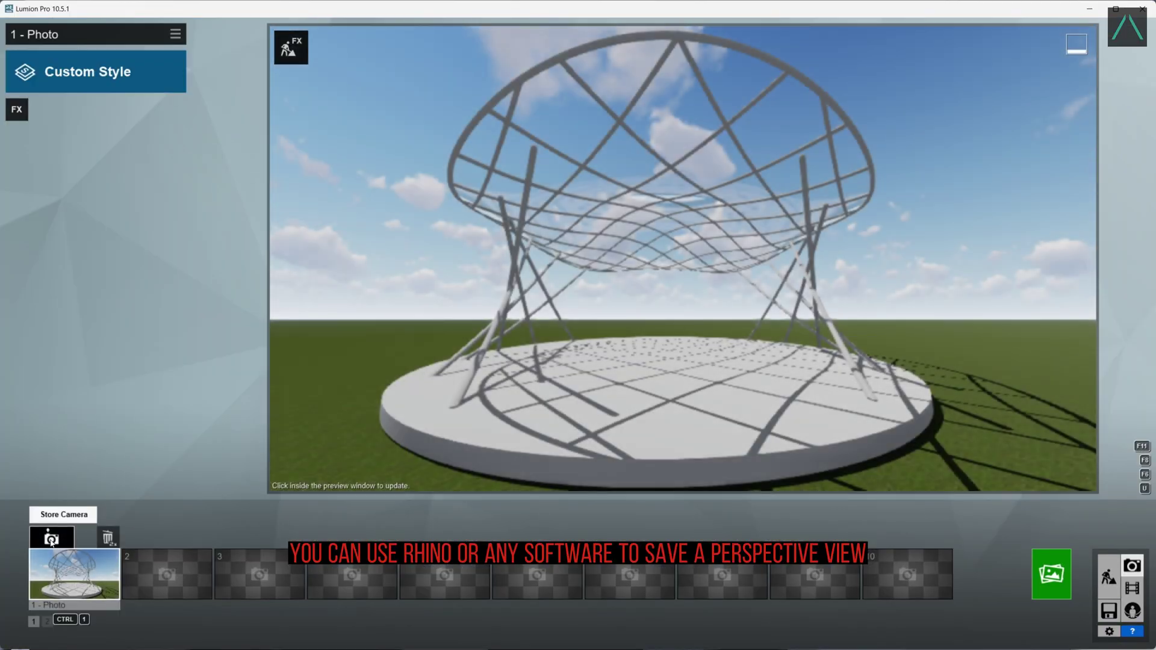
{"action": "left_click", "coordinate": [78, 74]}
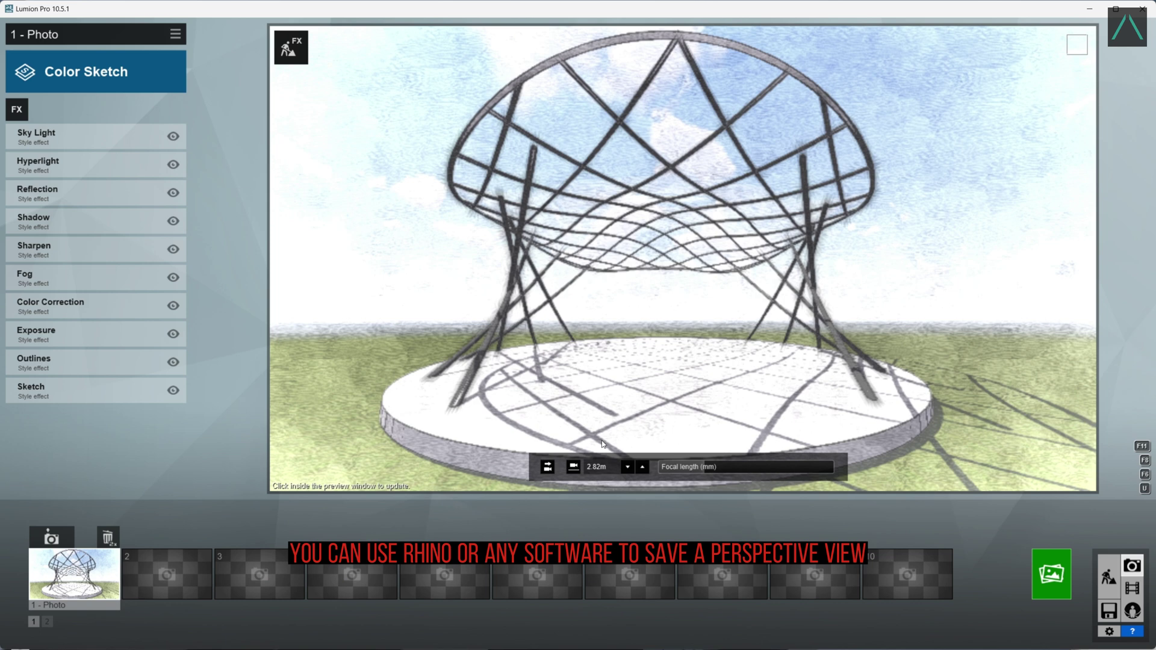
Reduce the Sketch effect's coloring to about half, and in the Outlines effect raise the outline density and adjust the transparency
{"action": "left_click", "coordinate": [82, 397]}
{"action": "left_click", "coordinate": [65, 207]}
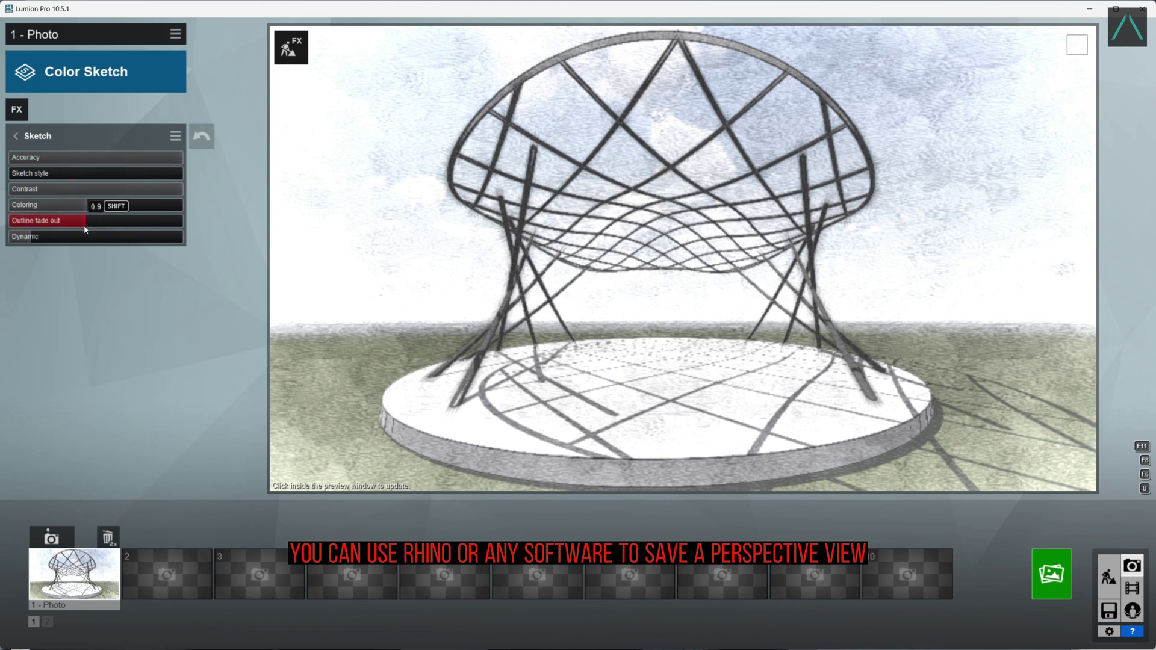
{"action": "left_click", "coordinate": [15, 136]}
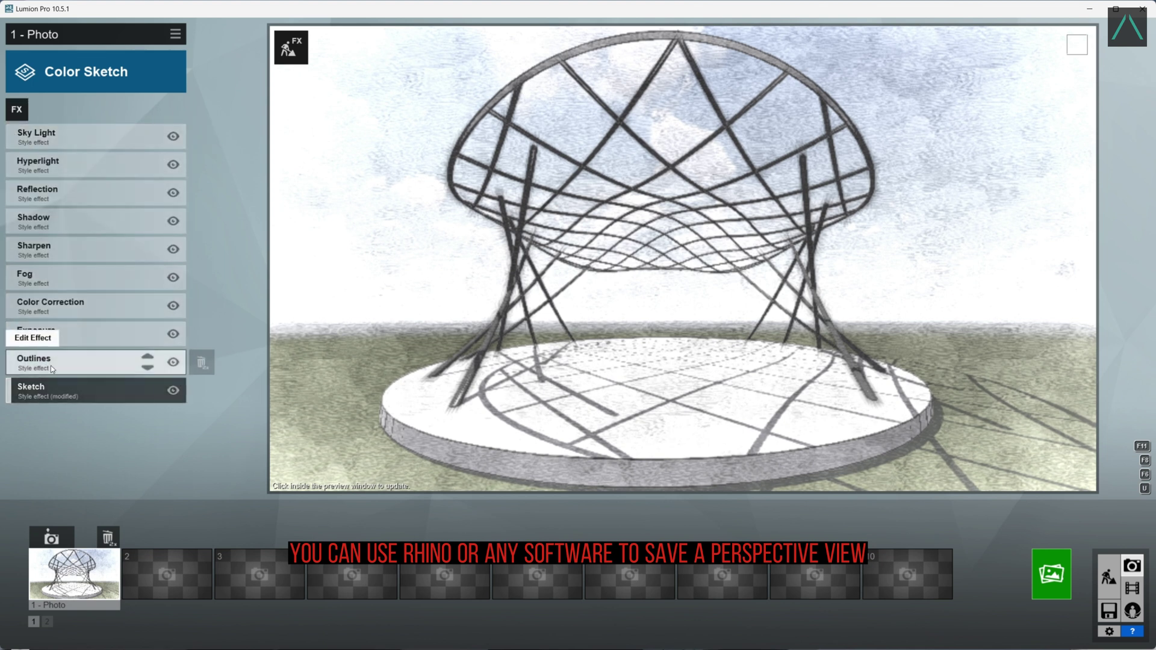
{"action": "left_click", "coordinate": [36, 362]}
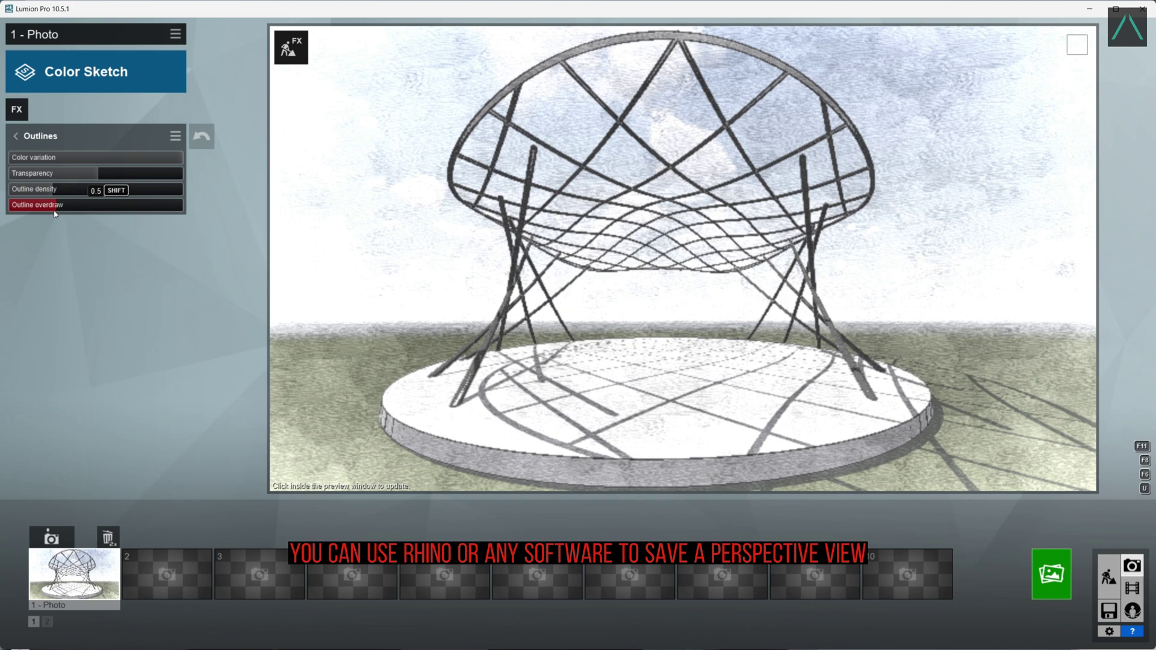
{"action": "left_click_drag", "start_coordinate": [53, 189], "coordinate": [198, 191]}
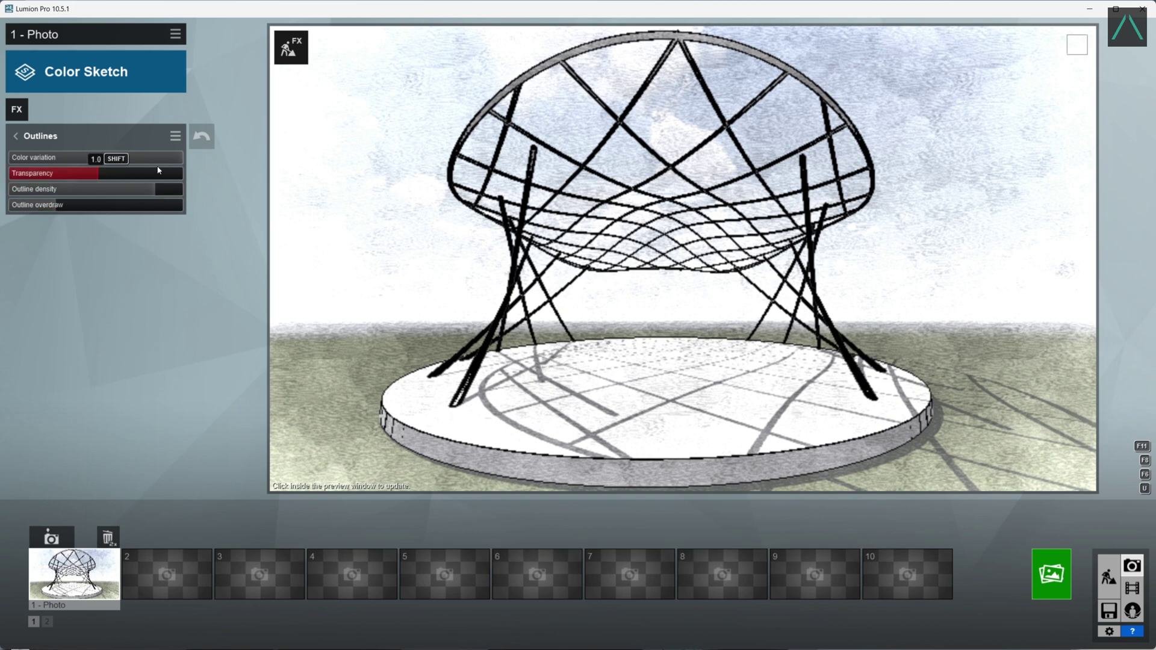
{"action": "left_click_drag", "start_coordinate": [156, 159], "coordinate": [51, 176]}
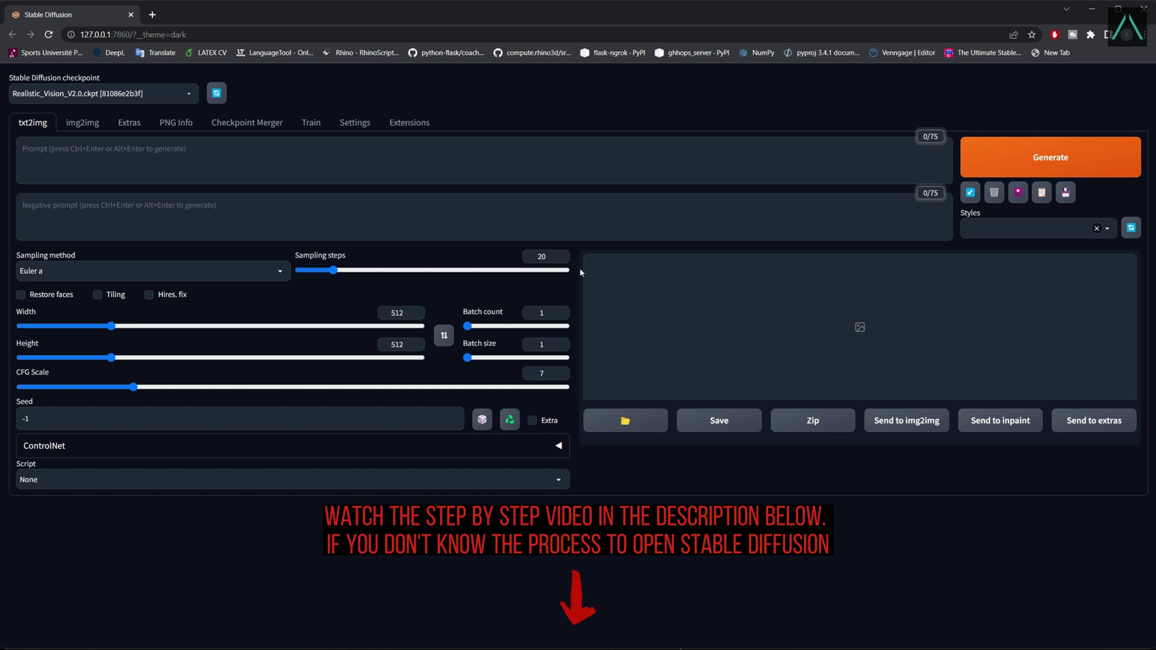
Switch to the Stable Diffusion web interface and load the sketch-style pavilion image as the ControlNet input
{"action": "left_click", "coordinate": [558, 445]}
{"action": "scroll", "coordinate": [570, 436], "scroll_direction": "down", "scroll_amount": 1}
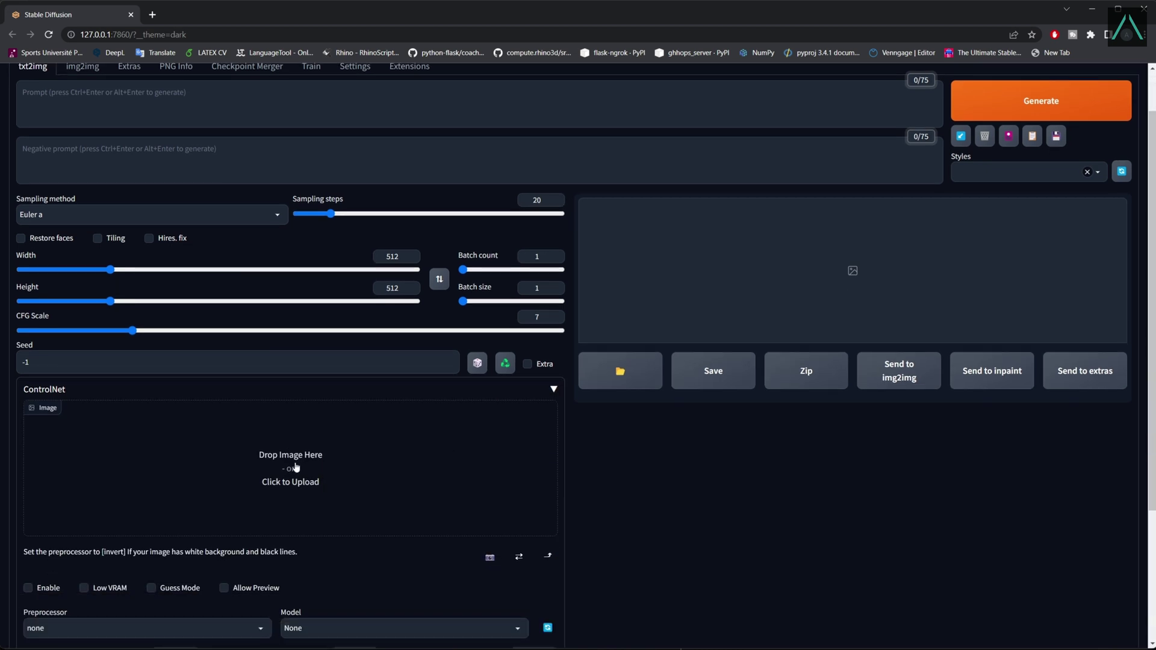
{"action": "left_click", "coordinate": [297, 468]}
{"action": "double_click", "coordinate": [368, 283]}
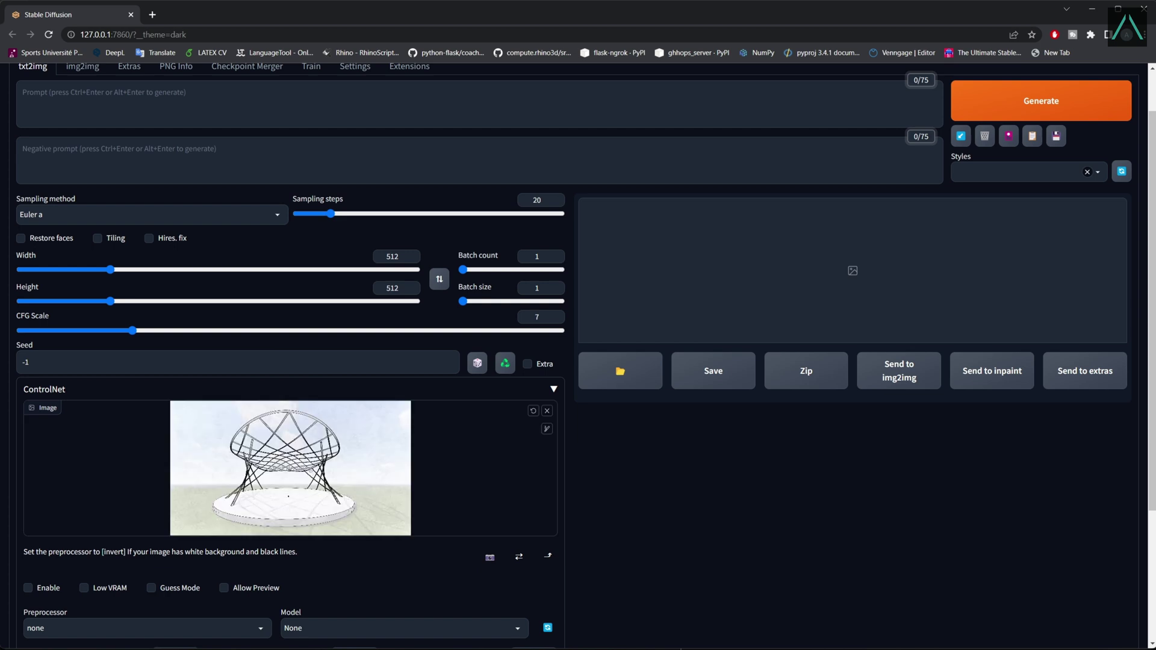
Enable ControlNet with the scribble_xdog preprocessor and the control_sd15_scribble model
{"action": "scroll", "coordinate": [545, 525], "scroll_direction": "down", "scroll_amount": 3}
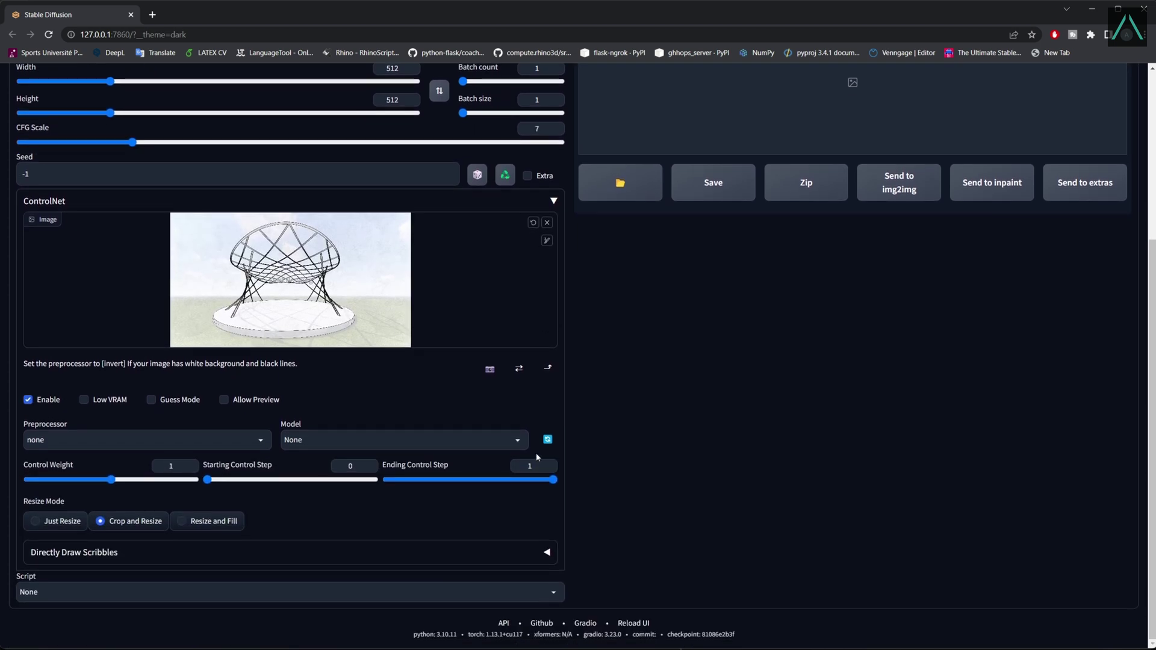
{"action": "left_click", "coordinate": [519, 441]}
{"action": "left_click", "coordinate": [360, 411]}
{"action": "left_click", "coordinate": [261, 440]}
{"action": "left_click", "coordinate": [76, 349]}
Set the output image size to 640 wide by 360 high and the batch count to 2
{"action": "scroll", "coordinate": [559, 410], "scroll_direction": "up", "scroll_amount": 4}
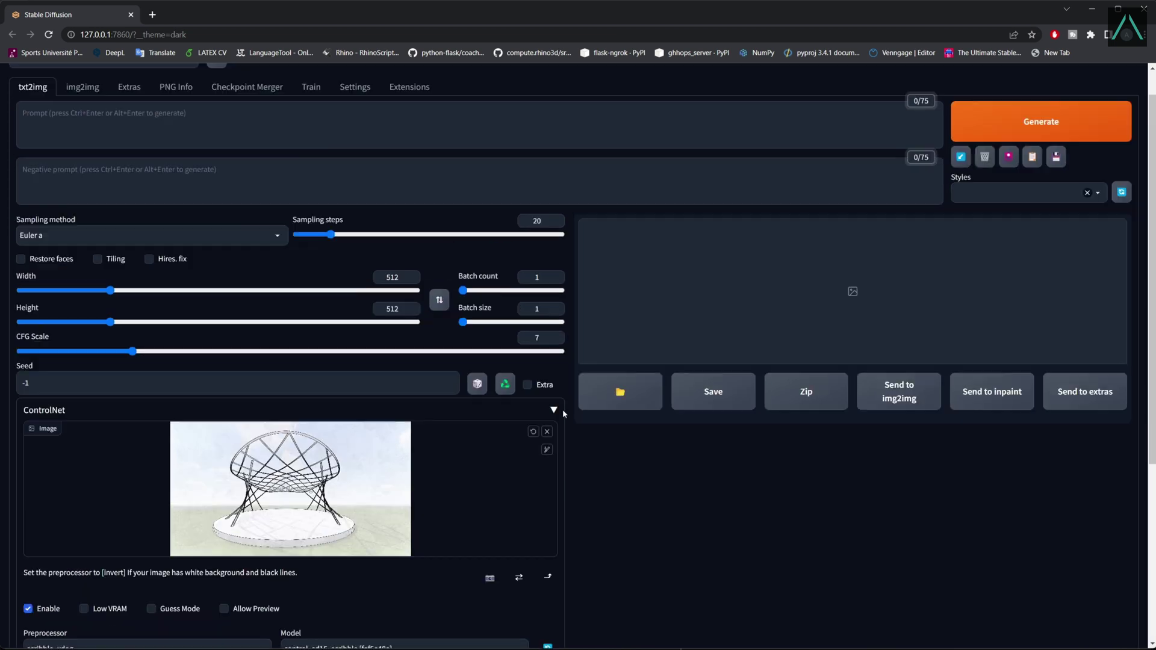
{"action": "double_click", "coordinate": [381, 314]}
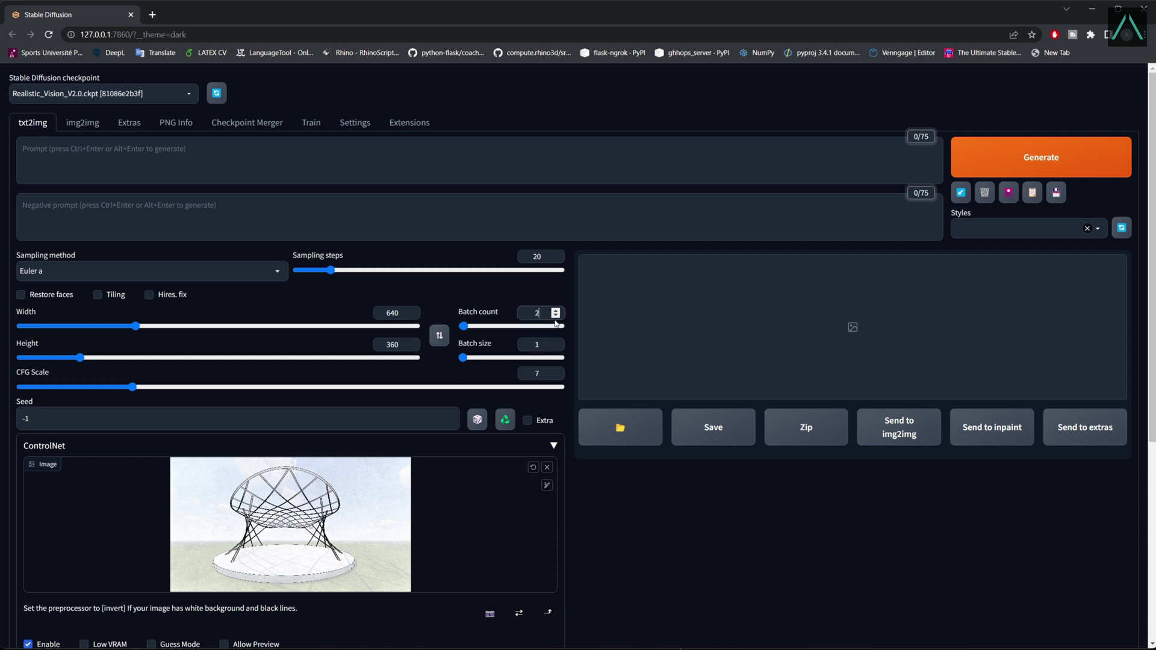
Generate with prompt "outdoor patio, parametric pergola, white material, render, 8k, 3ds max, photorealistic" and negative prompt "worst quality, ugly, blurry, low resolution image, deformed image"
{"action": "left_click", "coordinate": [304, 164]}
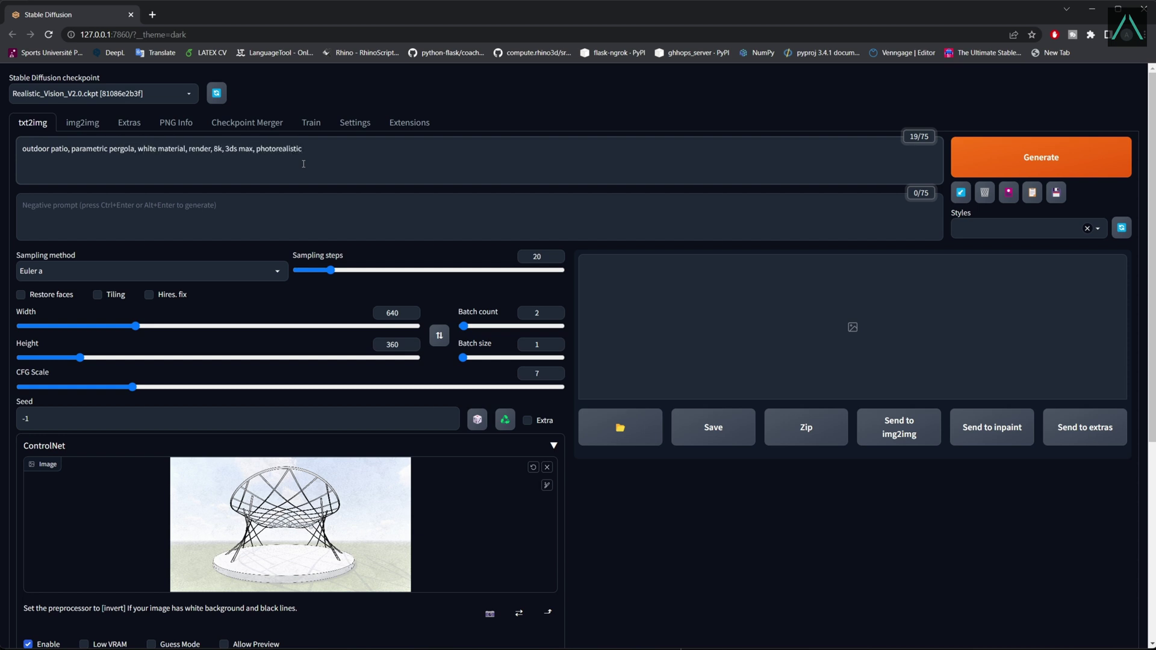
{"action": "left_click", "coordinate": [290, 215]}
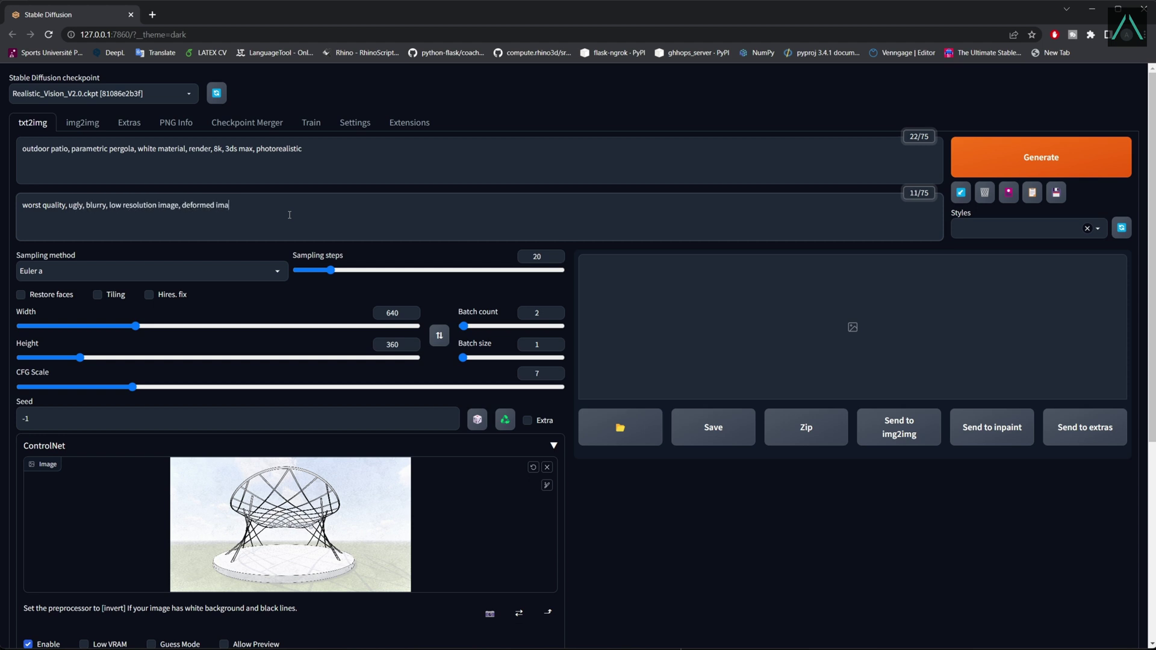
{"action": "key", "text": "ctrl+Return"}
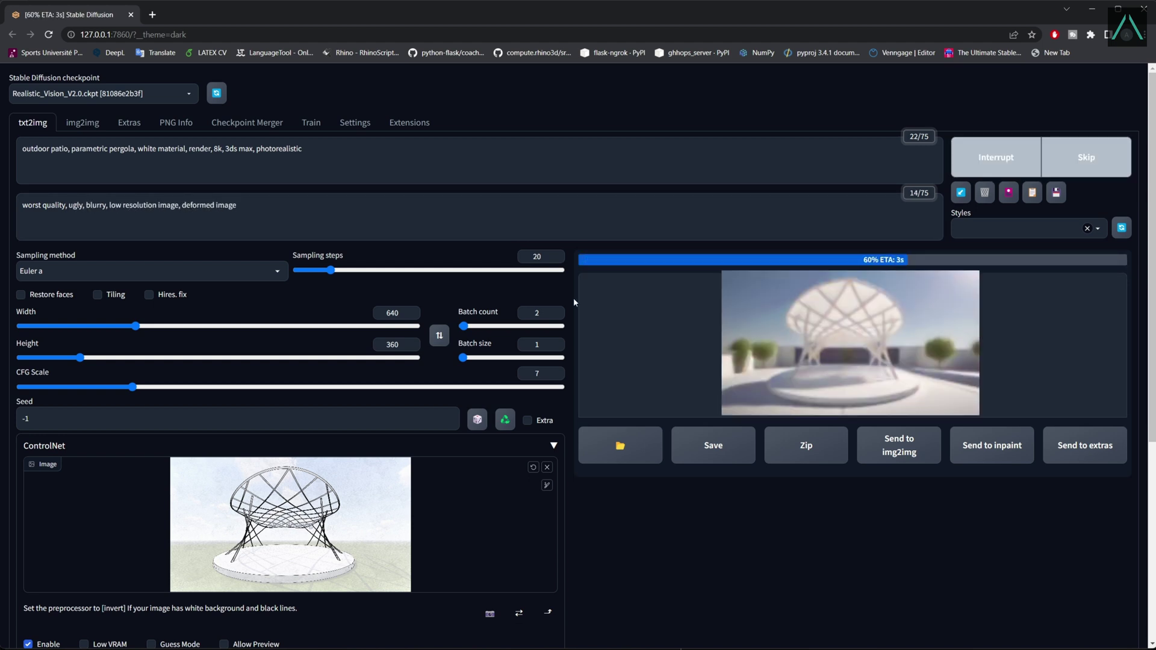
Generate pavilion render variations with seed 1235 and again with seed 1239
{"action": "double_click", "coordinate": [25, 418]}
{"action": "type", "text": "1235"}
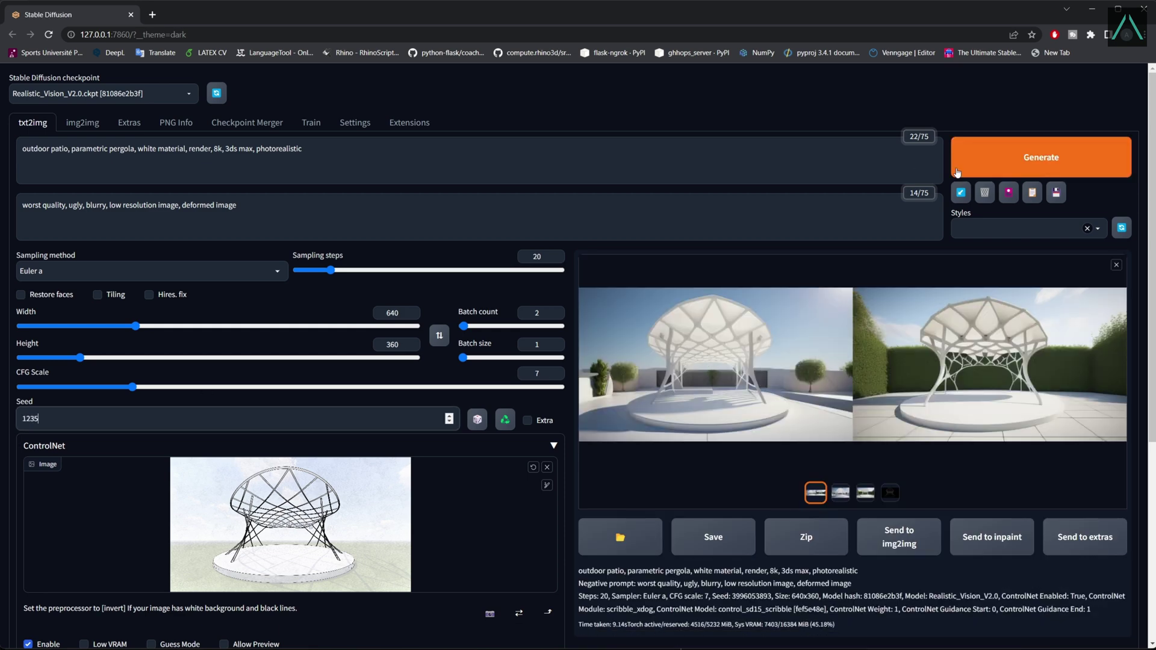
{"action": "left_click", "coordinate": [957, 173]}
{"action": "key", "text": "BackSpace"}
{"action": "type", "text": "9"}
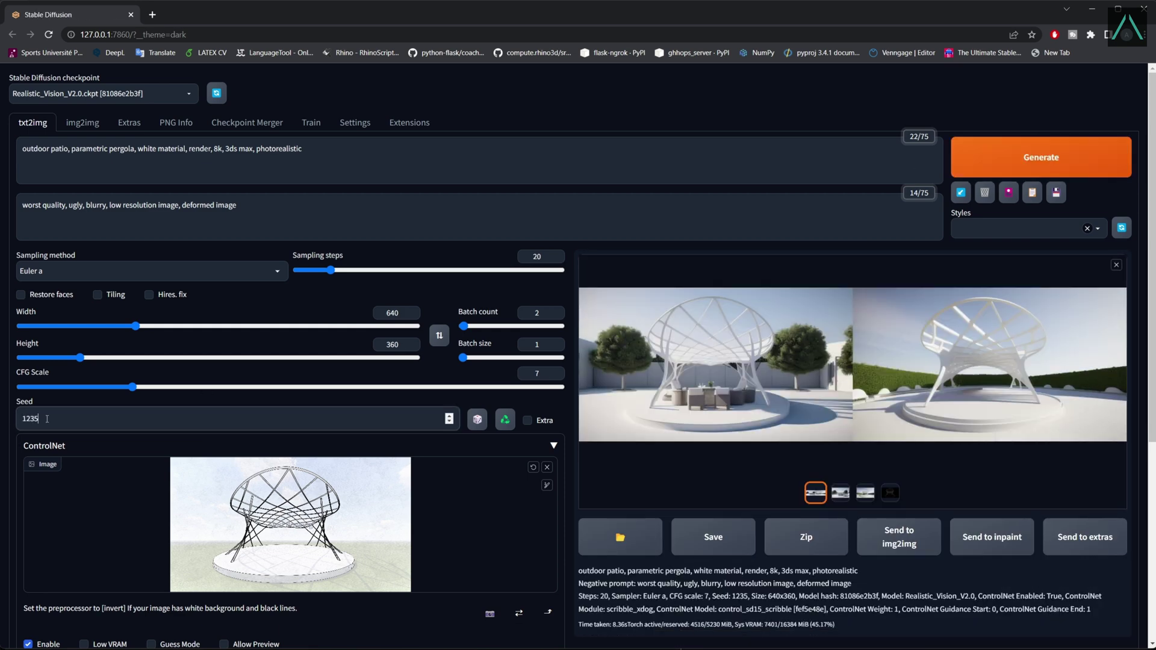
{"action": "key", "text": "ctrl+Return"}
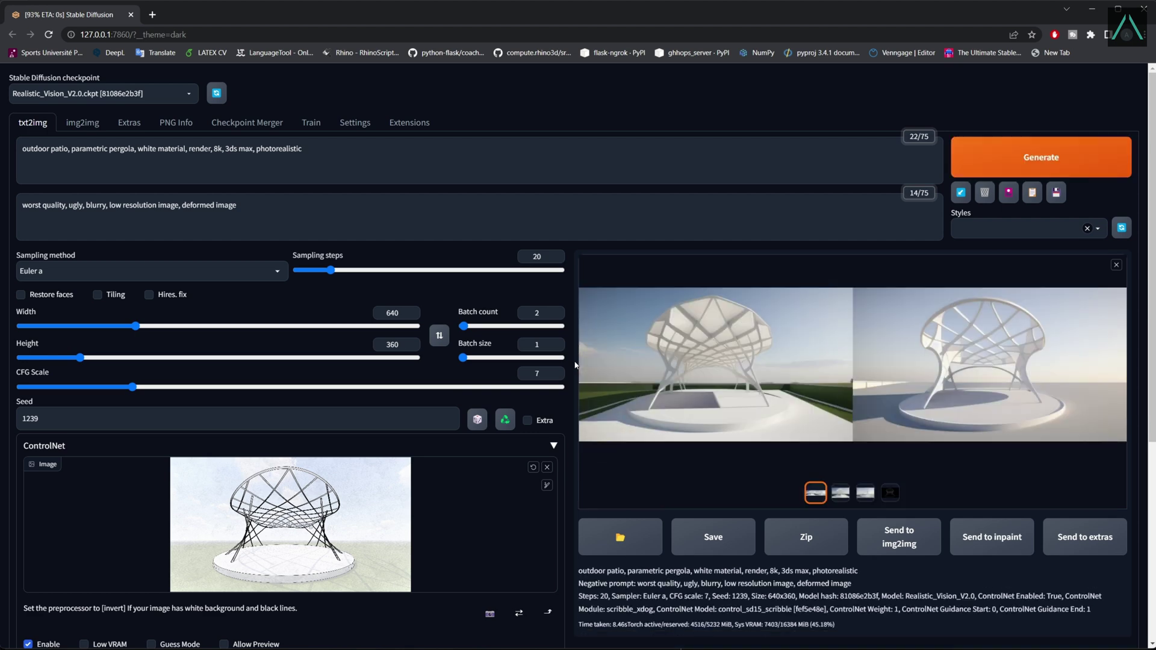
Generate further pavilion render variations with seed 56875925 and again with seed 2365879
{"action": "double_click", "coordinate": [26, 419]}
{"action": "type", "text": "56875925"}
{"action": "key", "text": "ctrl+Return"}
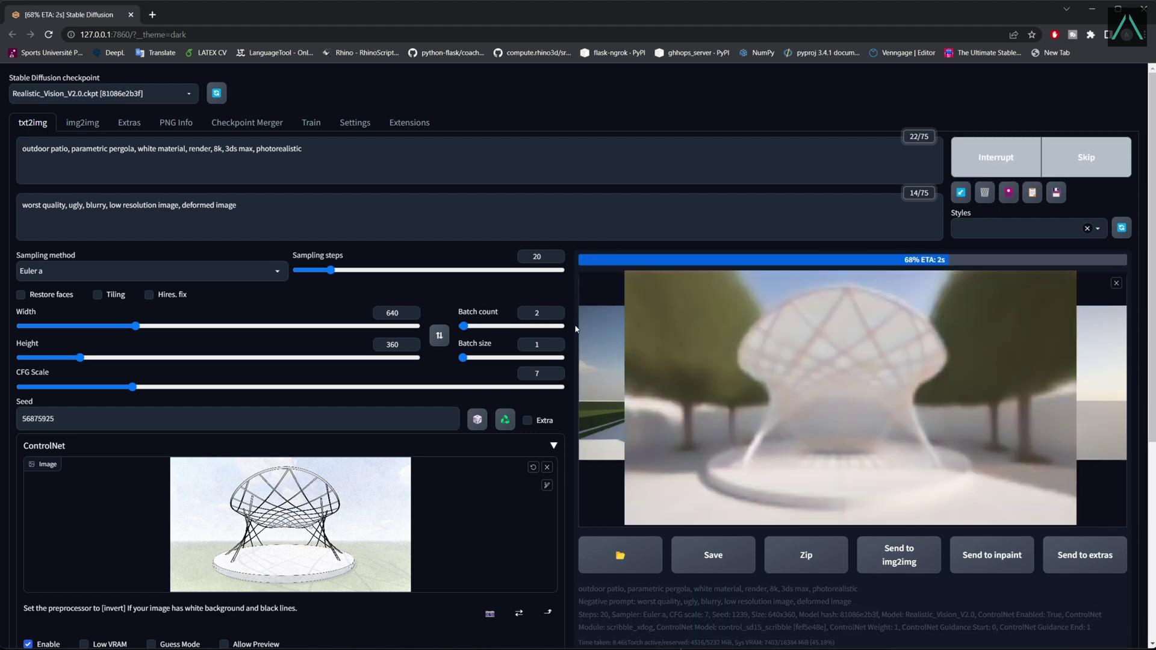
{"action": "double_click", "coordinate": [81, 425]}
{"action": "type", "text": "2365879"}
{"action": "key", "text": "ctrl+Return"}
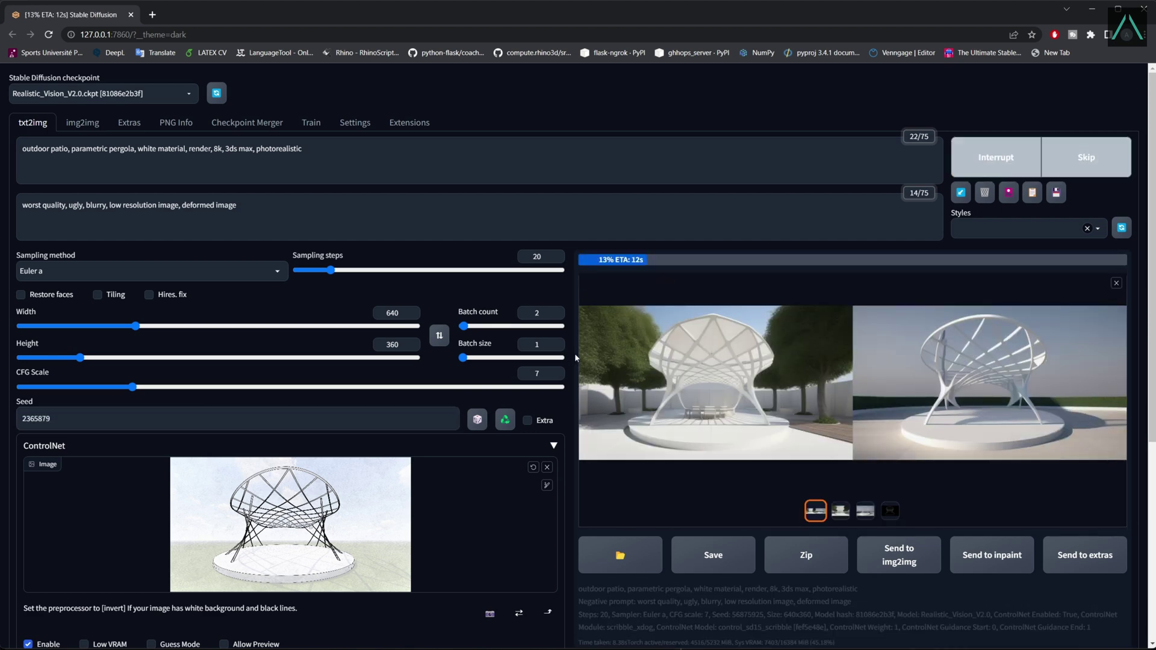
Generate another batch of pavilion renders with the seed set to 257
{"action": "double_click", "coordinate": [48, 419]}
{"action": "type", "text": "257"}
{"action": "left_click", "coordinate": [1040, 157]}
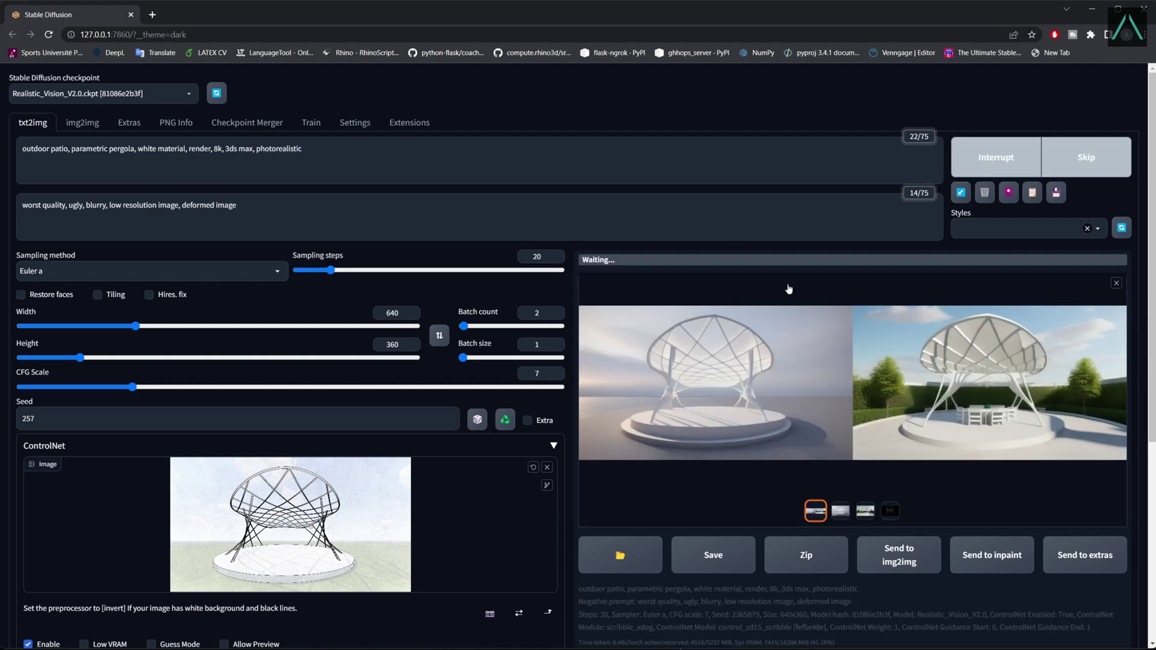